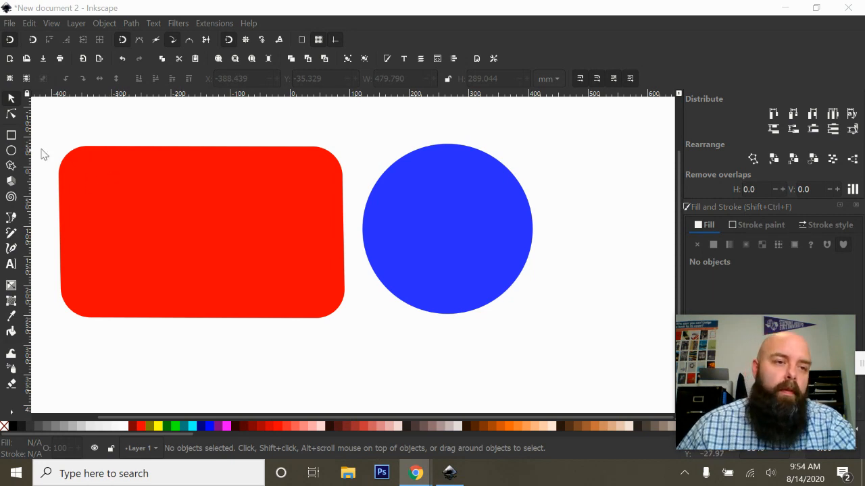
Step: Move the red rounded rectangle slightly toward the blue circle and enlarge it to about 484 by 299 mm
{"action": "left_click", "coordinate": [12, 100]}
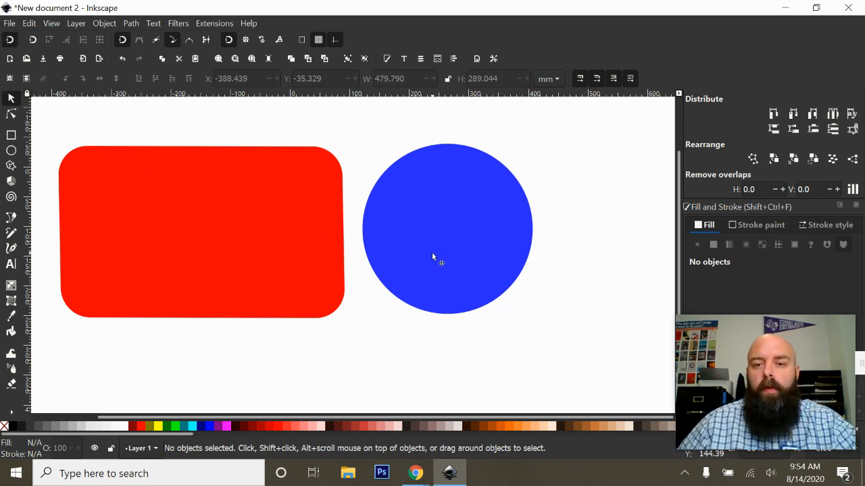
{"action": "left_click", "coordinate": [252, 223]}
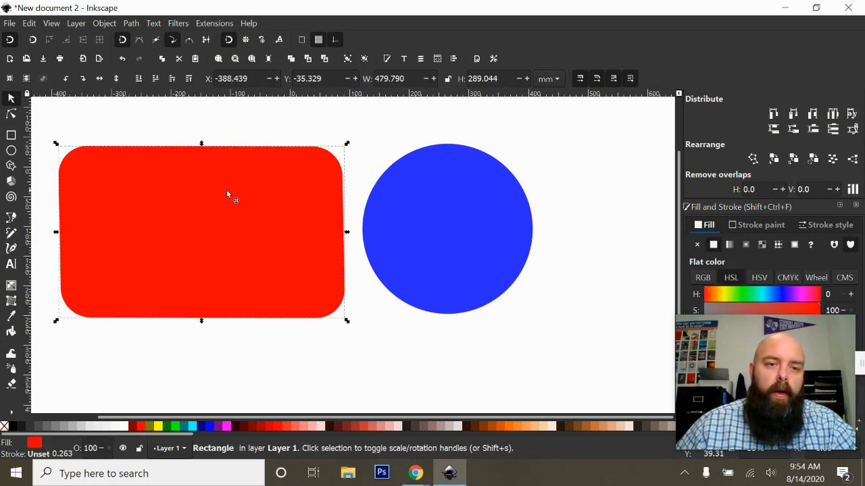
{"action": "mouse_move", "coordinate": [239, 231]}
{"action": "left_mouse_down"}
{"action": "mouse_move", "coordinate": [291, 259]}
{"action": "mouse_move", "coordinate": [435, 250]}
{"action": "mouse_move", "coordinate": [289, 215]}
{"action": "mouse_move", "coordinate": [252, 219]}
{"action": "mouse_move", "coordinate": [249, 229]}
{"action": "left_mouse_up"}
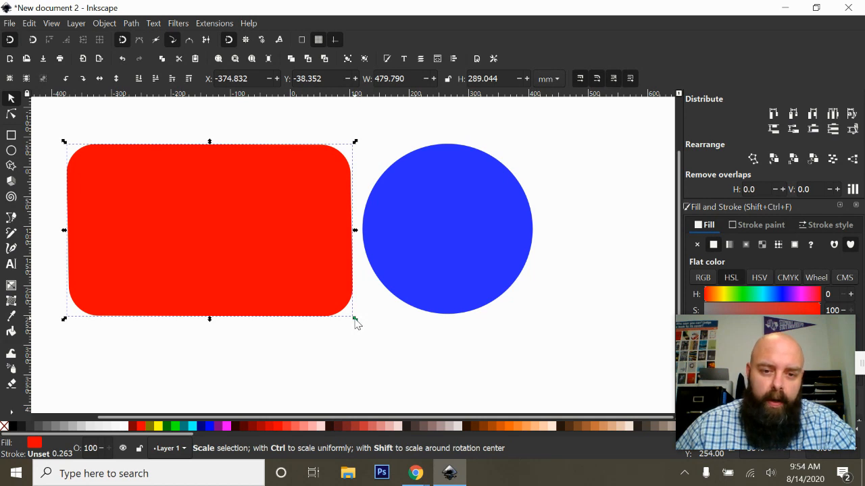
{"action": "mouse_move", "coordinate": [355, 319]}
{"action": "left_mouse_down"}
{"action": "mouse_move", "coordinate": [402, 362]}
{"action": "mouse_move", "coordinate": [270, 269]}
{"action": "mouse_move", "coordinate": [358, 328]}
{"action": "left_mouse_up"}
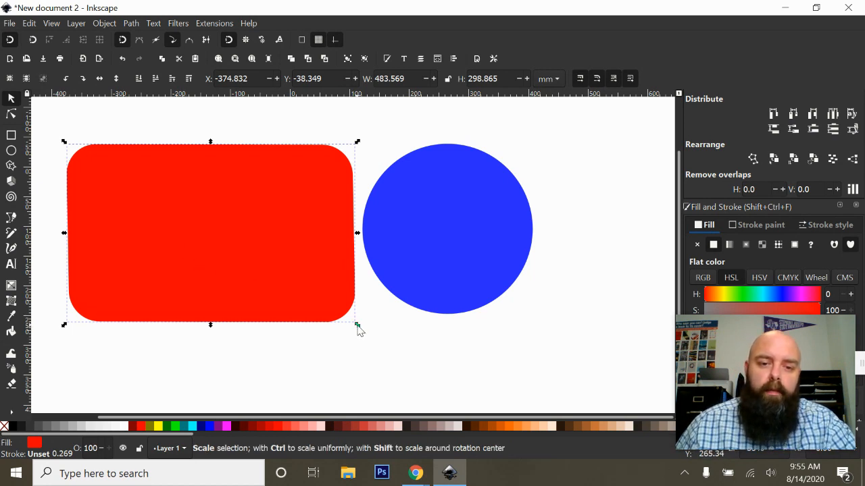
Step: Try stretching the red rectangle freely across the blue circle to about 904 by 328 mm, then stretching it downward, undoing both resizes
{"action": "left_click_drag", "start_coordinate": [358, 325], "coordinate": [609, 344]}
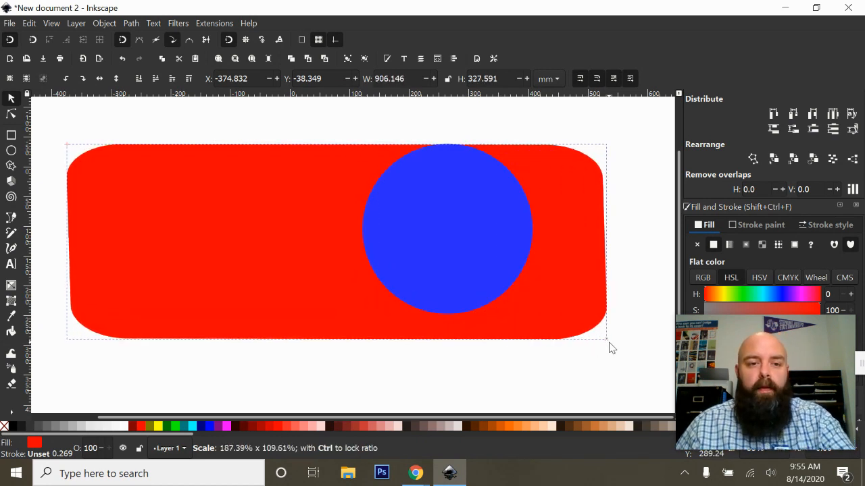
{"action": "left_click_drag", "start_coordinate": [610, 343], "coordinate": [608, 344]}
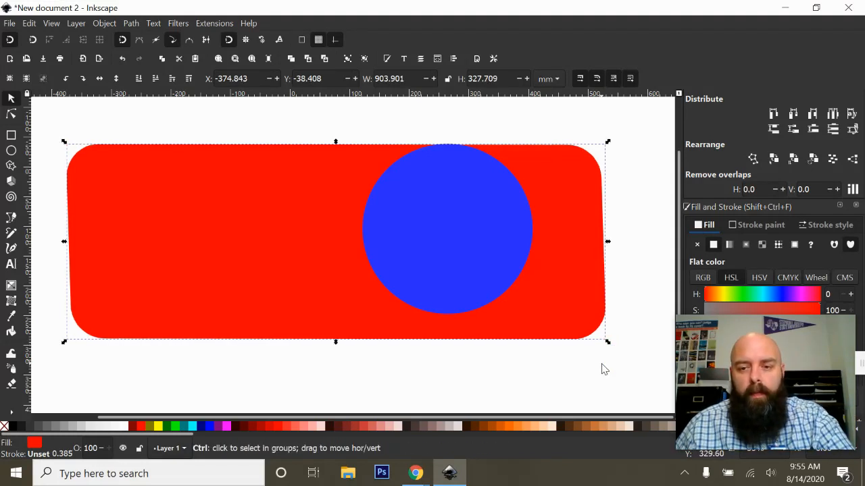
{"action": "key", "text": "ctrl+z"}
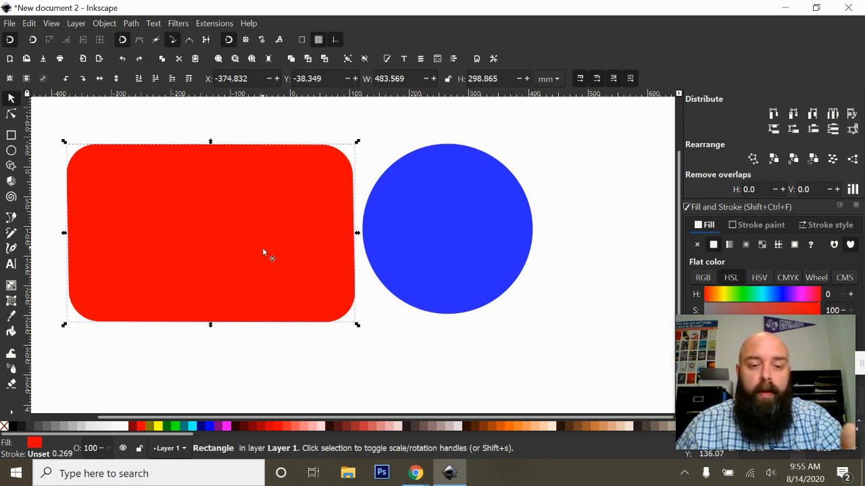
{"action": "left_click_drag", "start_coordinate": [357, 326], "coordinate": [367, 397]}
{"action": "key", "text": "ctrl+z"}
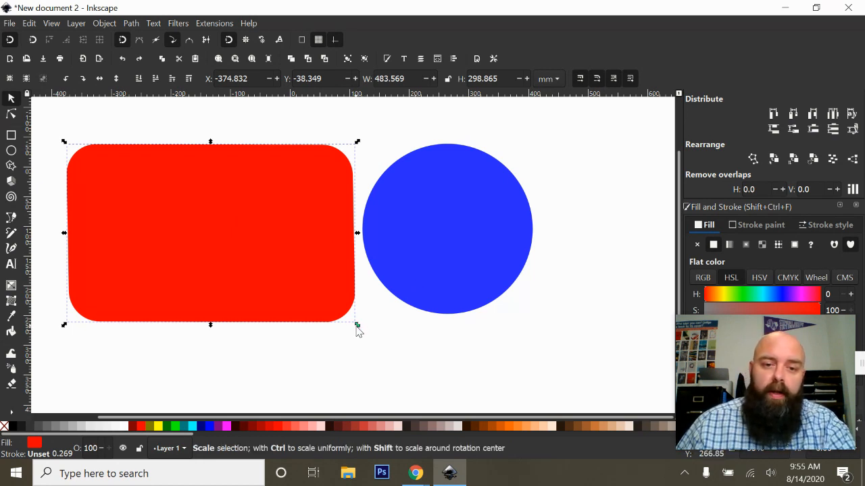
Step: Scale the red rectangle down proportionally to about 423 by 261 mm
{"action": "left_click_drag", "start_coordinate": [358, 327], "coordinate": [319, 315]}
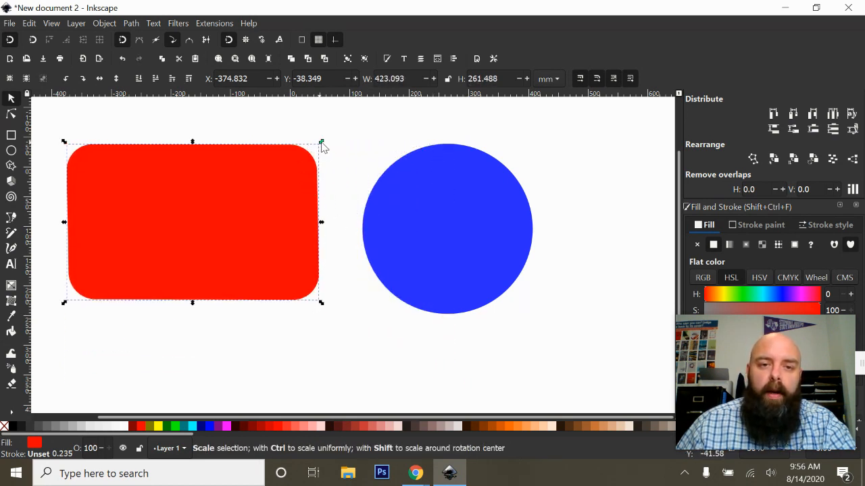
Step: Try resizing the red rectangle outward from its upper-right corner across the blue circle, and undo the resize
{"action": "left_click_drag", "start_coordinate": [323, 144], "coordinate": [547, 137]}
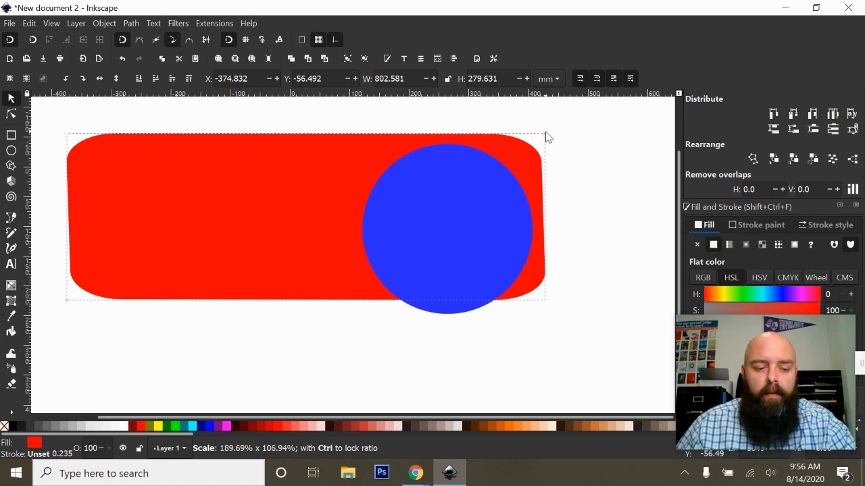
{"action": "left_click_drag", "start_coordinate": [547, 137], "coordinate": [545, 144]}
{"action": "key", "text": "ctrl+z"}
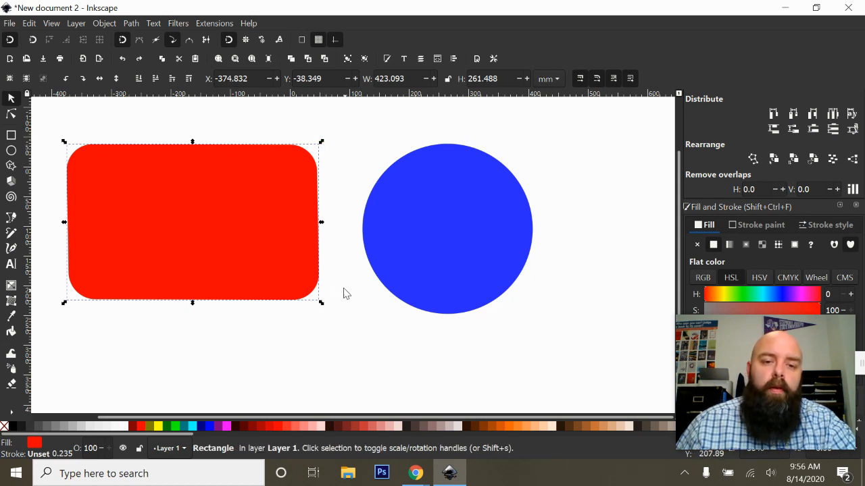
Step: Shrink the red rectangle to about 186 by 168 mm and place it over the middle of the blue circle
{"action": "left_click_drag", "start_coordinate": [322, 304], "coordinate": [247, 272]}
{"action": "left_click_drag", "start_coordinate": [222, 240], "coordinate": [454, 255]}
Step: Center the red rectangle and the blue circle horizontally and vertically relative to the page
{"action": "scroll", "coordinate": [784, 138], "scroll_direction": "up", "scroll_amount": 3}
{"action": "scroll", "coordinate": [784, 131], "scroll_direction": "down", "scroll_amount": 4}
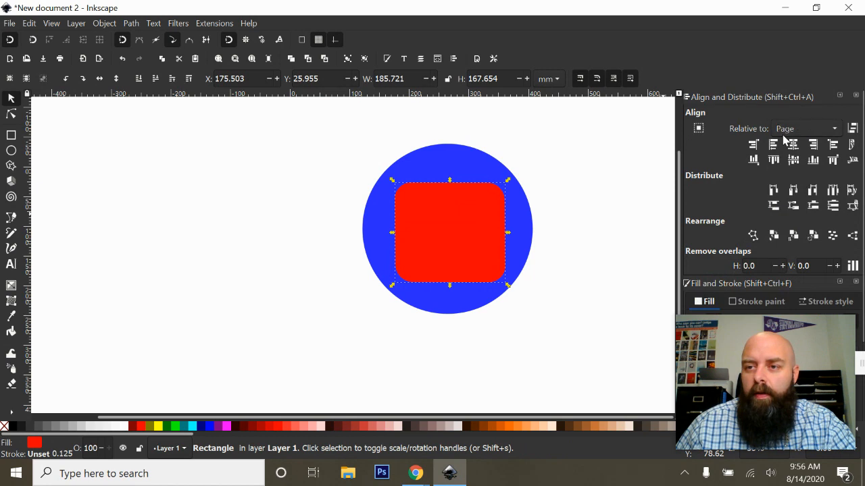
{"action": "left_click", "coordinate": [793, 144]}
{"action": "left_click", "coordinate": [793, 160]}
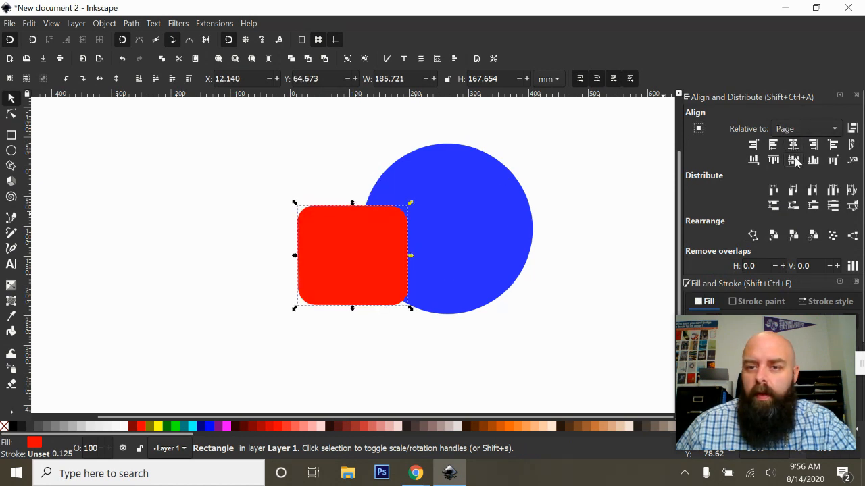
{"action": "left_click", "coordinate": [485, 183], "text": "shift"}
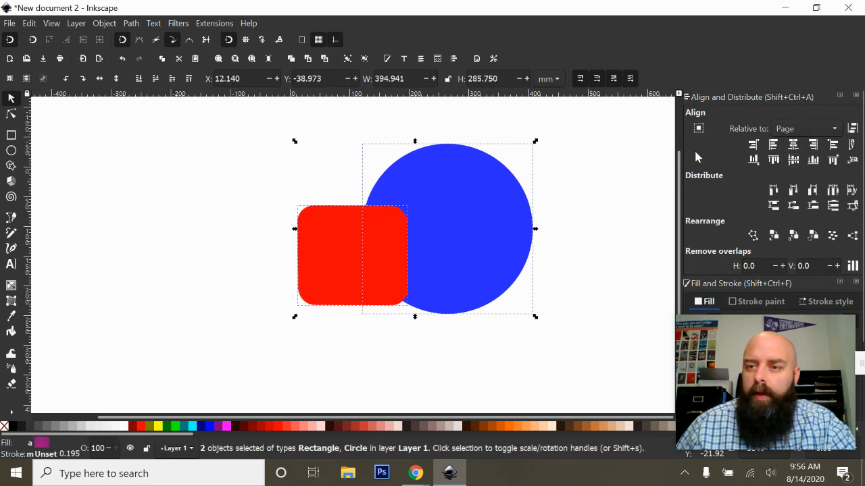
{"action": "left_click", "coordinate": [794, 144]}
{"action": "left_click", "coordinate": [794, 160]}
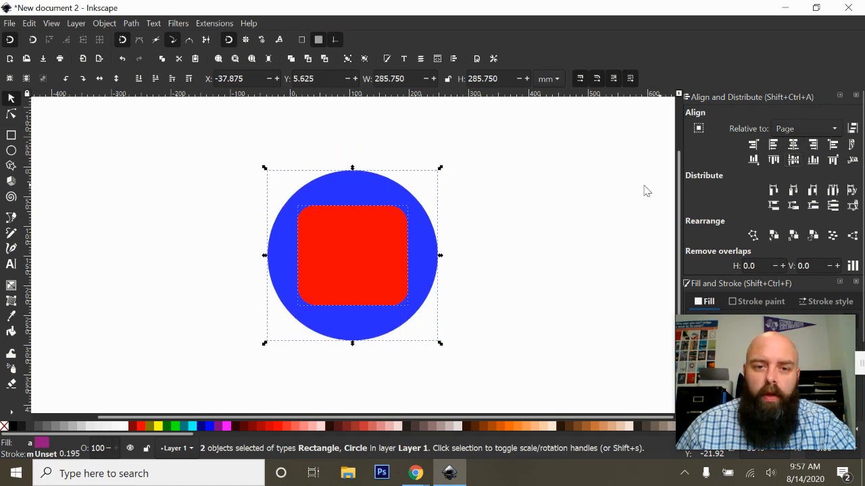
{"action": "left_click", "coordinate": [528, 228]}
Step: Try enlarging only the red rectangle from its lower-right corner to about 224 by 195 mm, and undo the resize
{"action": "left_click", "coordinate": [379, 268]}
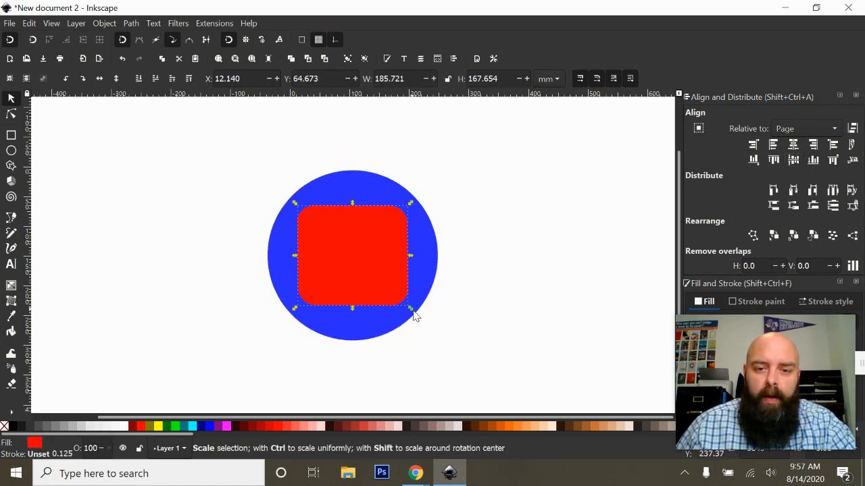
{"action": "left_click_drag", "start_coordinate": [411, 312], "coordinate": [436, 328]}
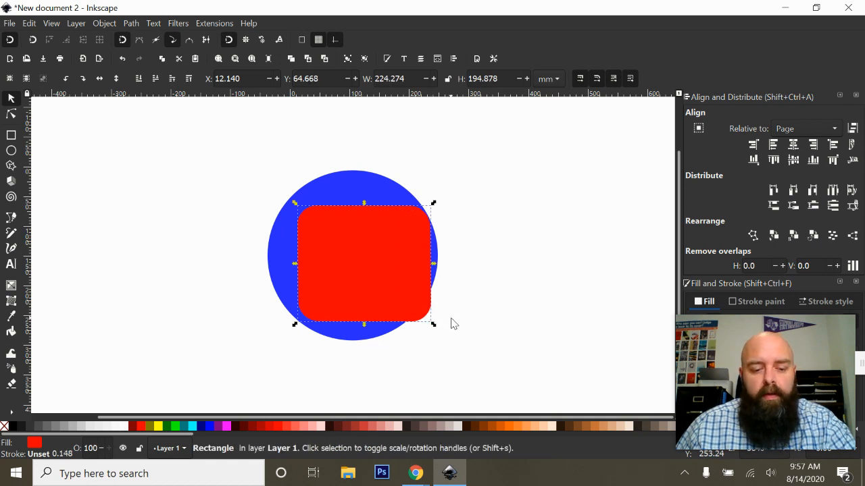
{"action": "key", "text": "ctrl"}
{"action": "key", "text": "ctrl+z"}
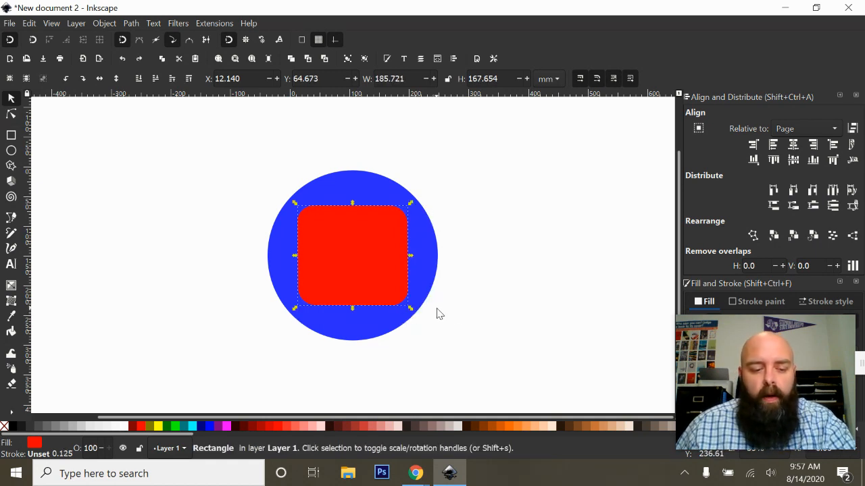
Step: Try scaling the red rectangle around its center to about 434 by 210 mm, and undo the resize
{"action": "key", "text": "shift"}
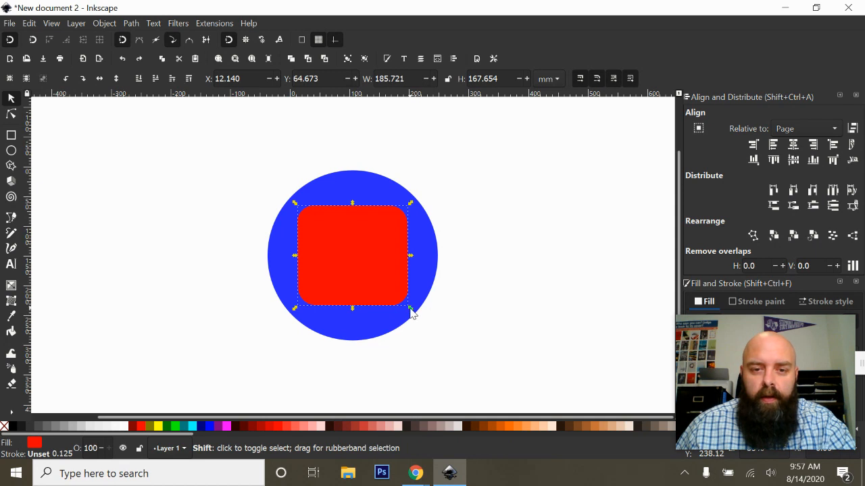
{"action": "left_click_drag", "start_coordinate": [410, 309], "coordinate": [483, 326]}
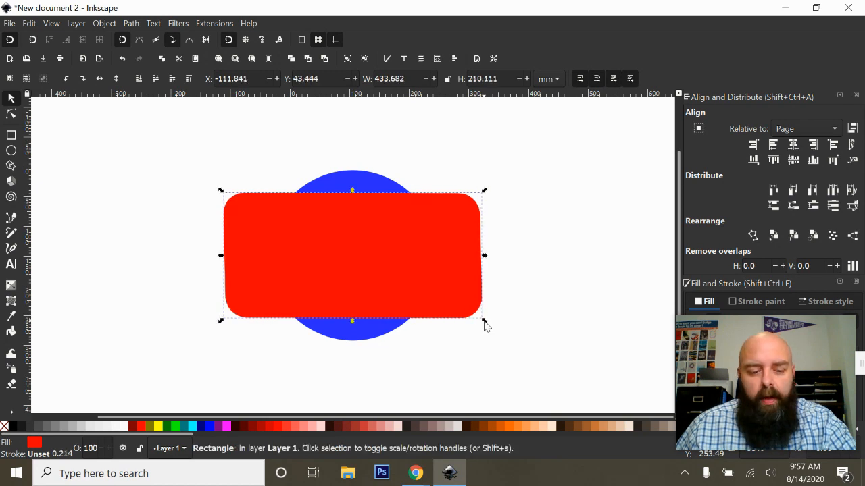
{"action": "key", "text": "ctrl+z"}
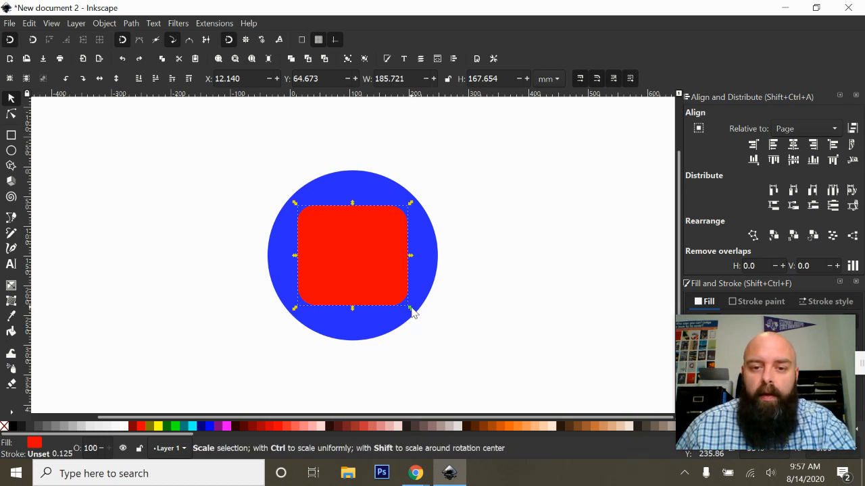
Step: Scale the red rectangle around its center to about 240 by 217 mm and move it left of the blue circle
{"action": "left_click_drag", "start_coordinate": [412, 308], "coordinate": [427, 342]}
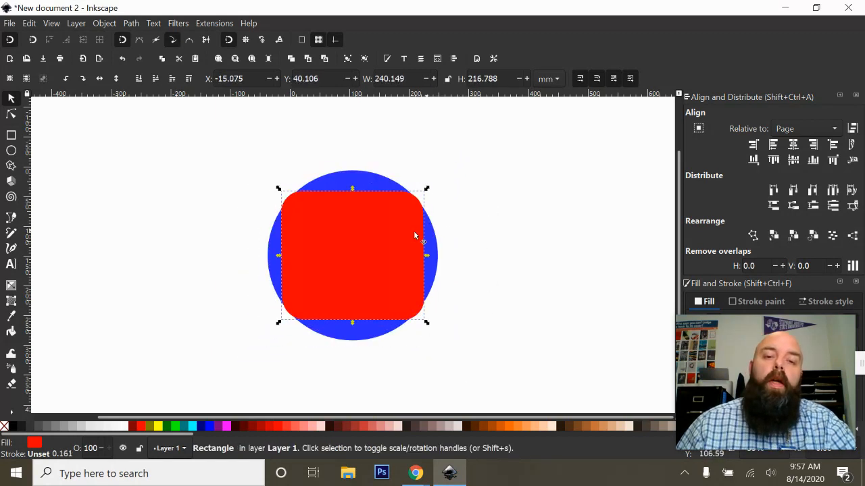
{"action": "left_click_drag", "start_coordinate": [371, 233], "coordinate": [188, 206]}
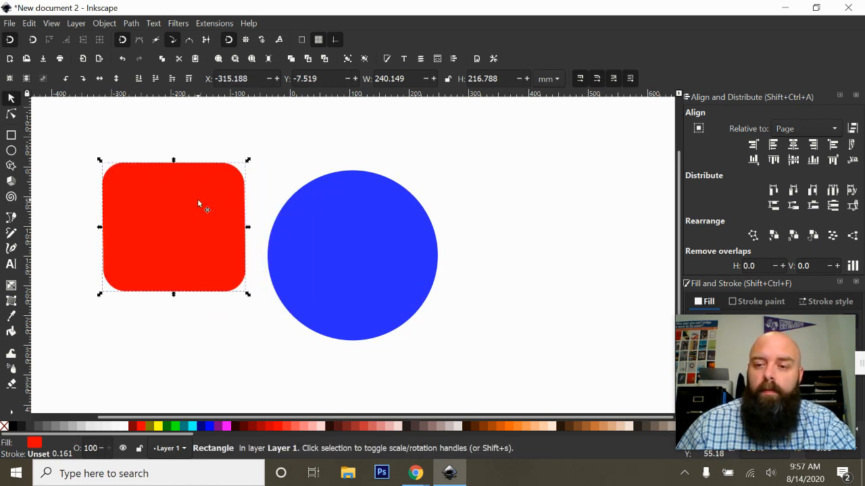
{"action": "left_click", "coordinate": [271, 177]}
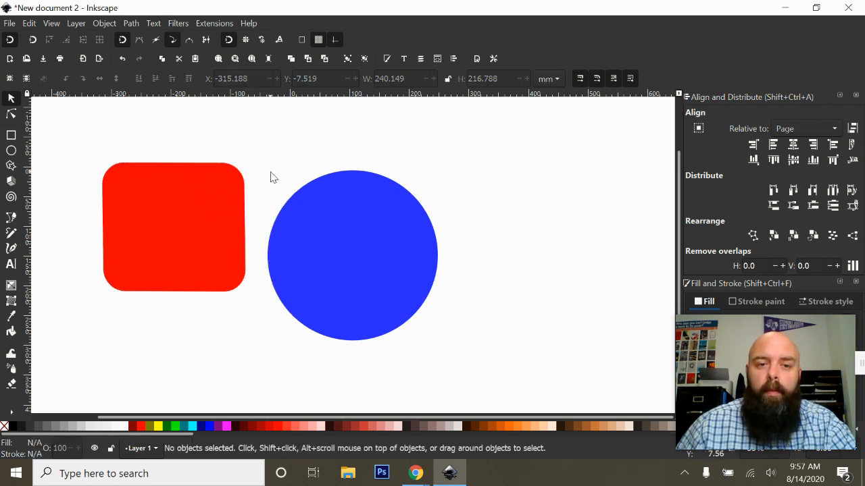
Step: Try rotating the red rectangle freely around its center and skewing it along its top edge, restoring its original shape
{"action": "left_click", "coordinate": [194, 198]}
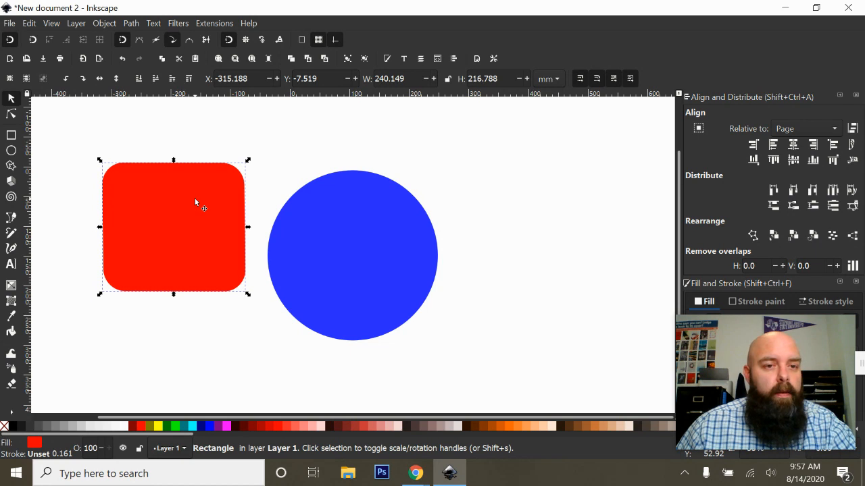
{"action": "left_click", "coordinate": [194, 198]}
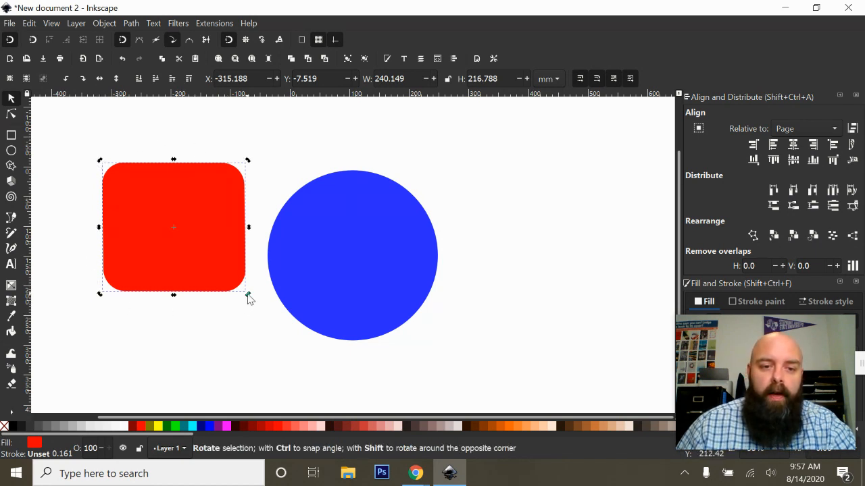
{"action": "left_click_drag", "start_coordinate": [248, 296], "coordinate": [128, 183]}
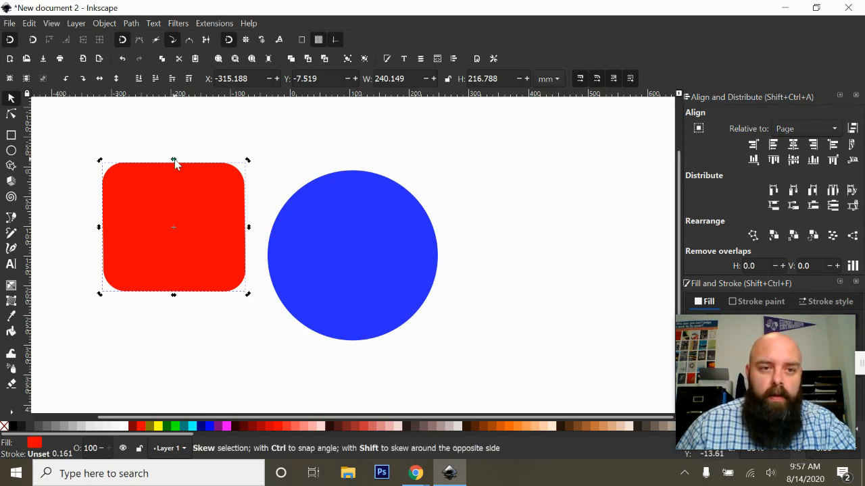
{"action": "mouse_move", "coordinate": [175, 164]}
{"action": "left_mouse_down"}
{"action": "mouse_move", "coordinate": [128, 173]}
{"action": "mouse_move", "coordinate": [206, 176]}
{"action": "mouse_move", "coordinate": [172, 178]}
{"action": "left_mouse_up"}
{"action": "left_click", "coordinate": [184, 183]}
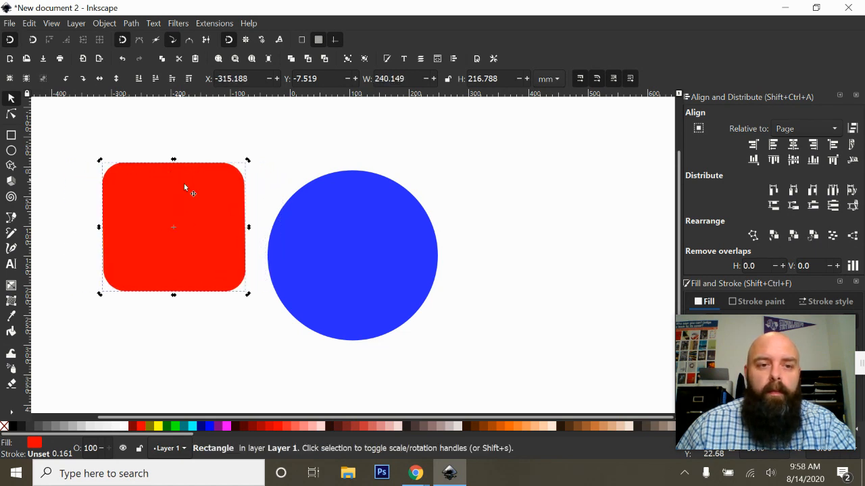
Step: Try rotating the red rectangle 45° with angle snapping and skewing its top edge in snapped angles, returning it to its original form
{"action": "left_click", "coordinate": [248, 163]}
{"action": "left_click_drag", "start_coordinate": [248, 163], "coordinate": [269, 235]}
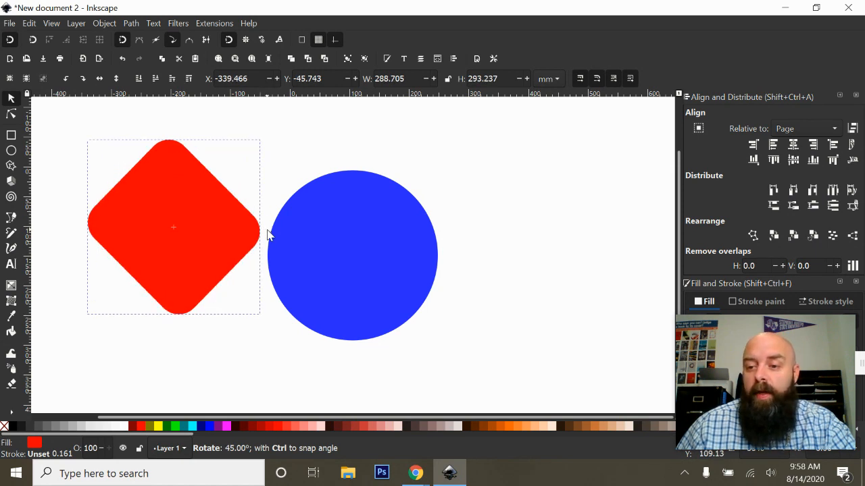
{"action": "left_click_drag", "start_coordinate": [268, 234], "coordinate": [254, 167]}
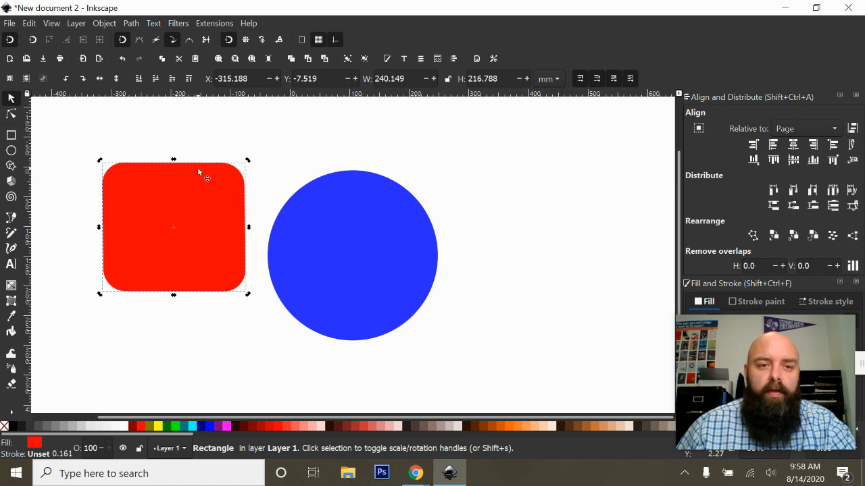
{"action": "key", "text": "ctrl"}
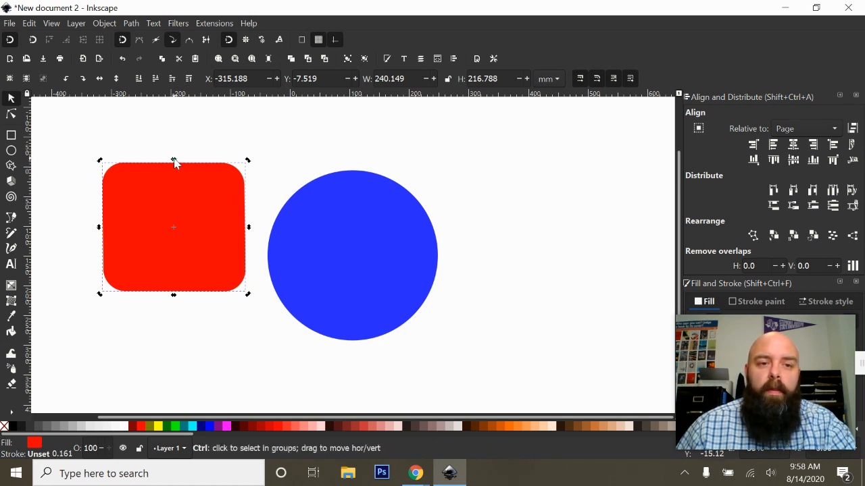
{"action": "mouse_move", "coordinate": [174, 162]}
{"action": "left_mouse_down"}
{"action": "mouse_move", "coordinate": [203, 161]}
{"action": "mouse_move", "coordinate": [270, 192]}
{"action": "mouse_move", "coordinate": [180, 169]}
{"action": "mouse_move", "coordinate": [188, 169]}
{"action": "mouse_move", "coordinate": [218, 178]}
{"action": "mouse_move", "coordinate": [173, 174]}
{"action": "left_mouse_up"}
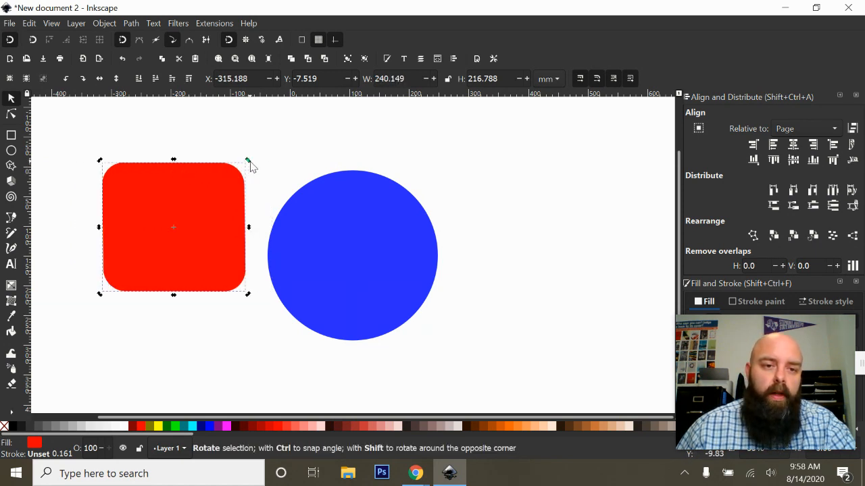
Step: Rotate the red rectangle very slightly from its upper-right corner and reselect it with the scaling handles
{"action": "left_click_drag", "start_coordinate": [250, 163], "coordinate": [264, 177]}
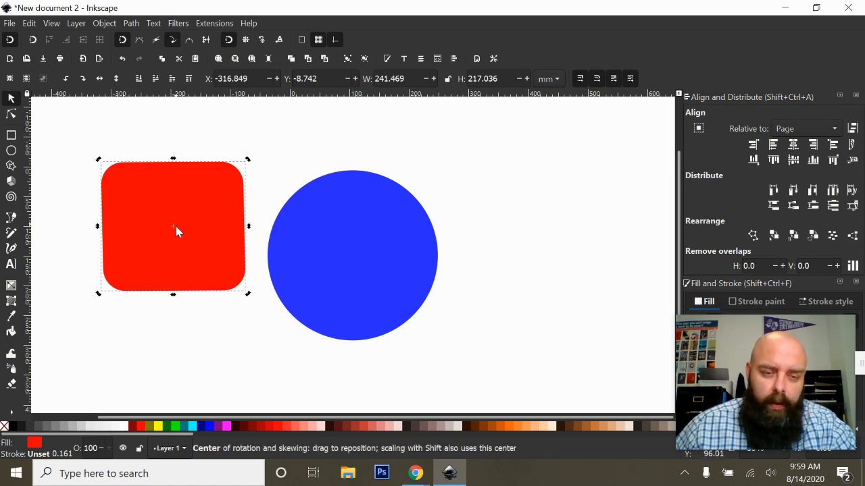
{"action": "left_click", "coordinate": [272, 163]}
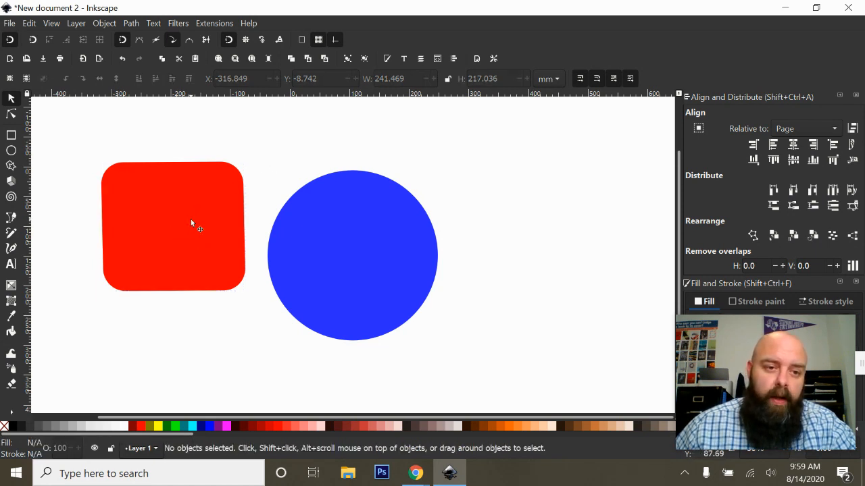
{"action": "left_click", "coordinate": [190, 219]}
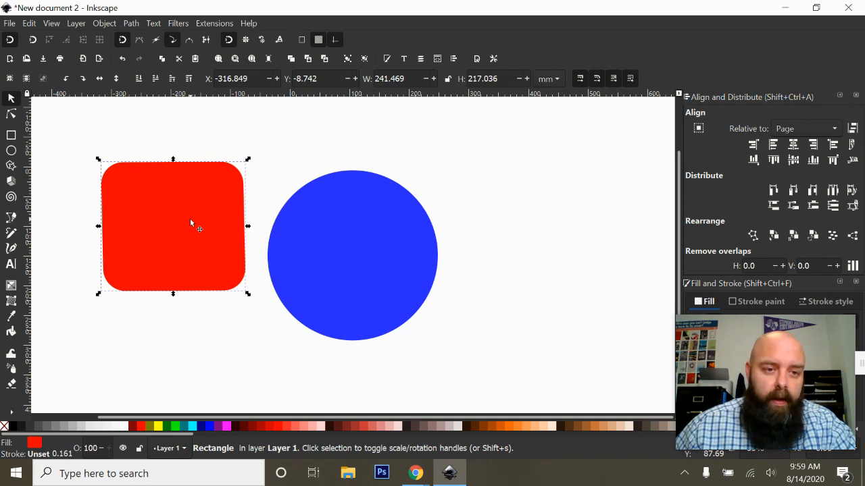
Step: Try rotating the red rectangle around a rotation center moved to its left edge, and undo the rotation
{"action": "left_click", "coordinate": [190, 218]}
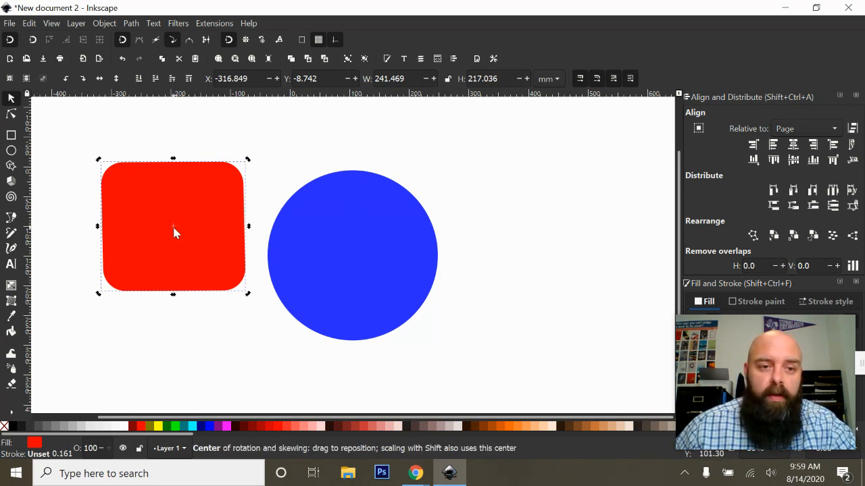
{"action": "left_click_drag", "start_coordinate": [173, 229], "coordinate": [103, 223]}
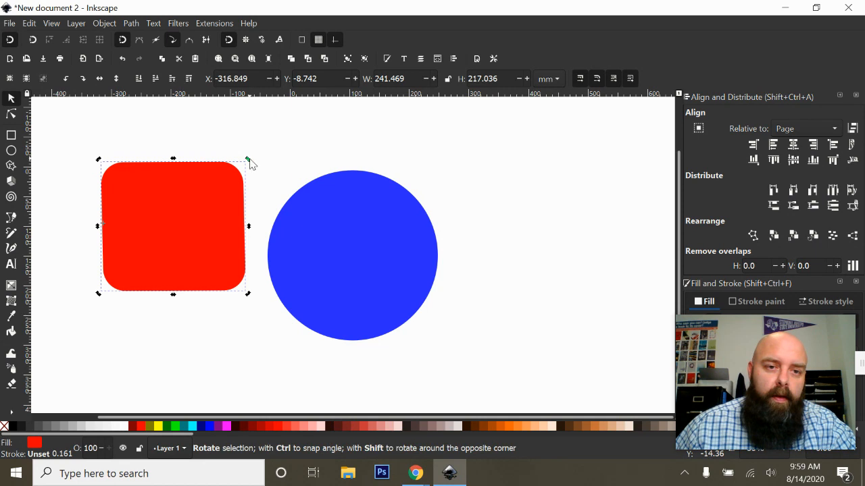
{"action": "left_click_drag", "start_coordinate": [250, 163], "coordinate": [170, 198]}
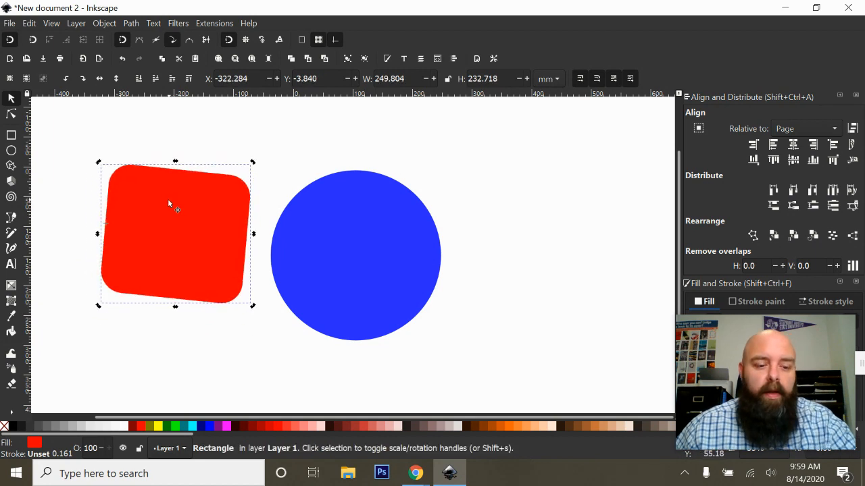
{"action": "key", "text": "ctrl+z"}
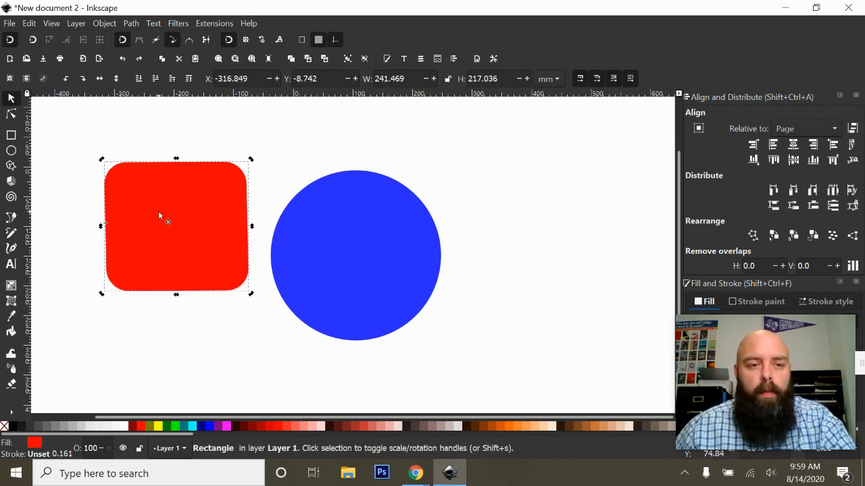
Step: Select both the red rectangle and the blue circle and delete them
{"action": "left_click", "coordinate": [275, 176]}
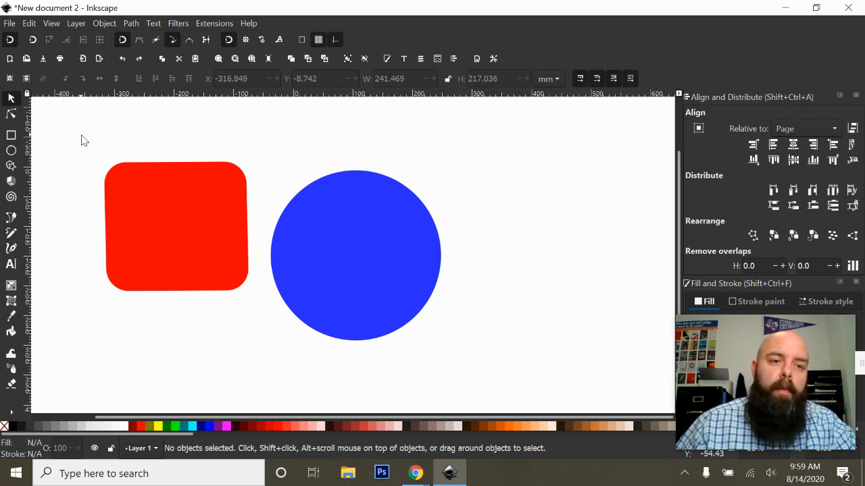
{"action": "left_click_drag", "start_coordinate": [80, 134], "coordinate": [482, 365]}
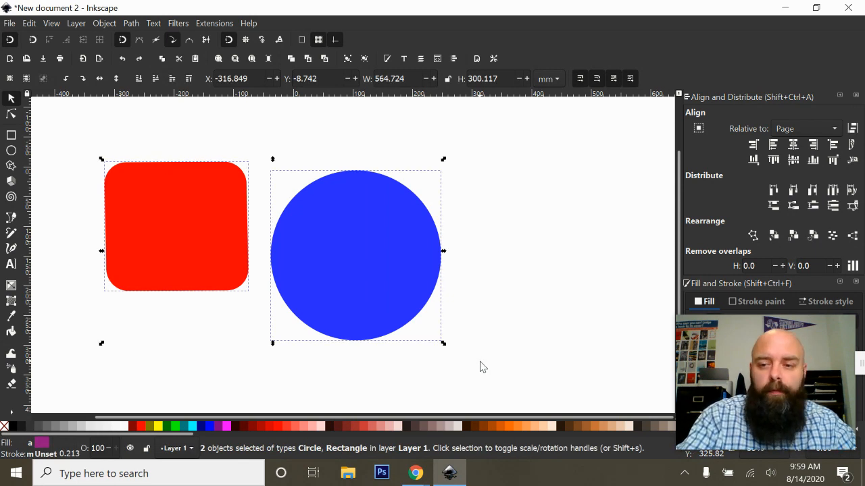
{"action": "key", "text": "Delete"}
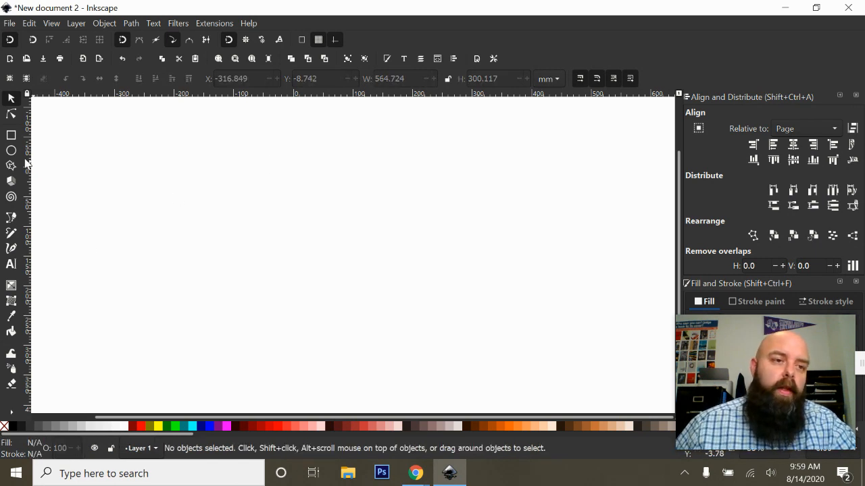
Step: Draw a red rectangle about 424 by 255 mm in the middle of the canvas and remove its corner rounding
{"action": "left_click", "coordinate": [11, 136]}
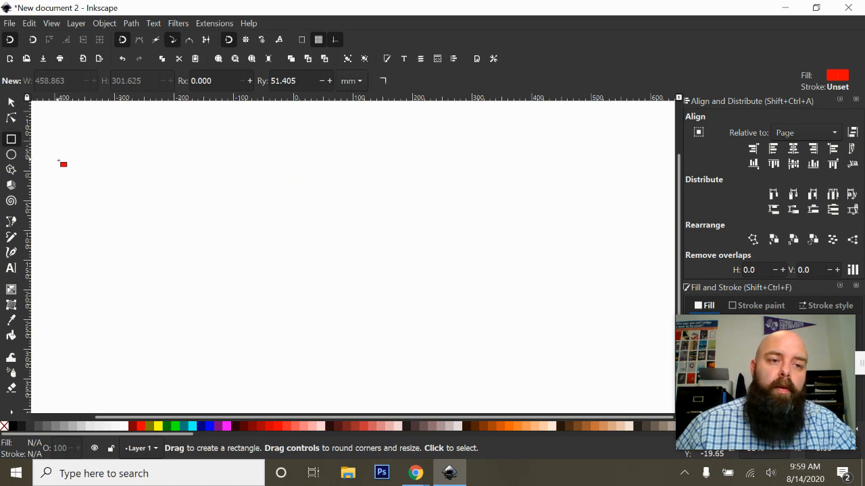
{"action": "left_click_drag", "start_coordinate": [194, 166], "coordinate": [444, 344]}
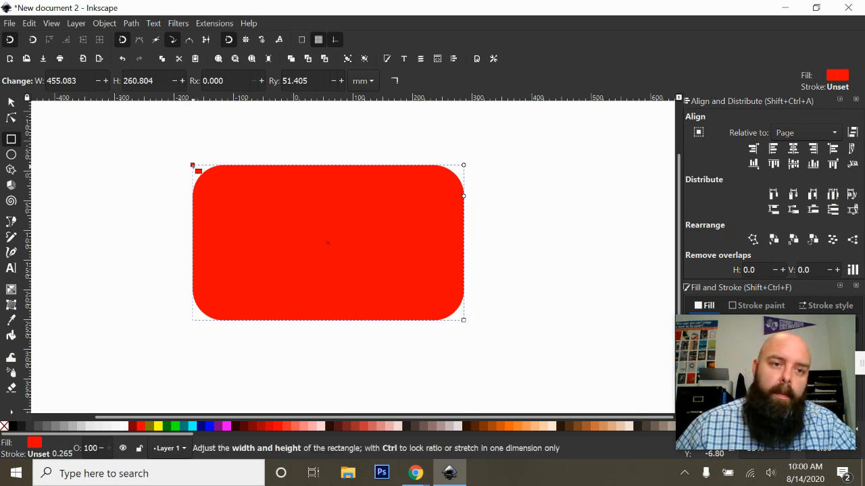
{"action": "left_click_drag", "start_coordinate": [193, 166], "coordinate": [126, 126]}
{"action": "left_click_drag", "start_coordinate": [110, 117], "coordinate": [202, 165]}
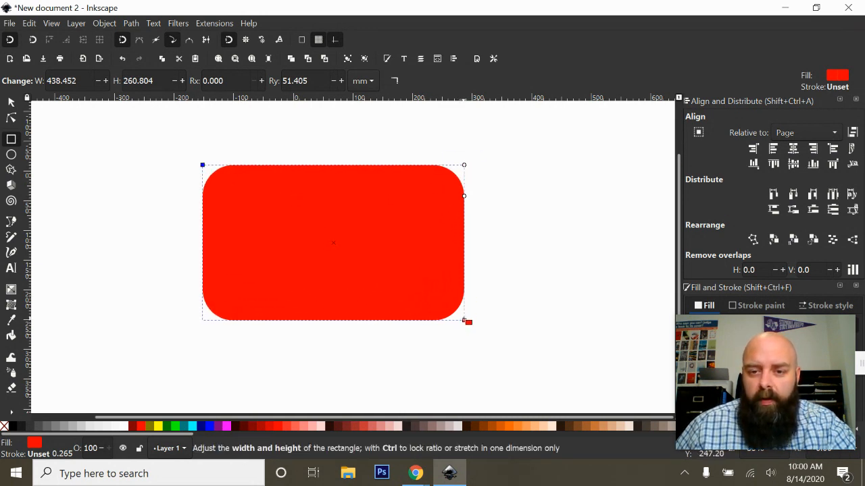
{"action": "mouse_move", "coordinate": [464, 320]}
{"action": "left_mouse_down"}
{"action": "mouse_move", "coordinate": [504, 355]}
{"action": "mouse_move", "coordinate": [455, 316]}
{"action": "left_mouse_up"}
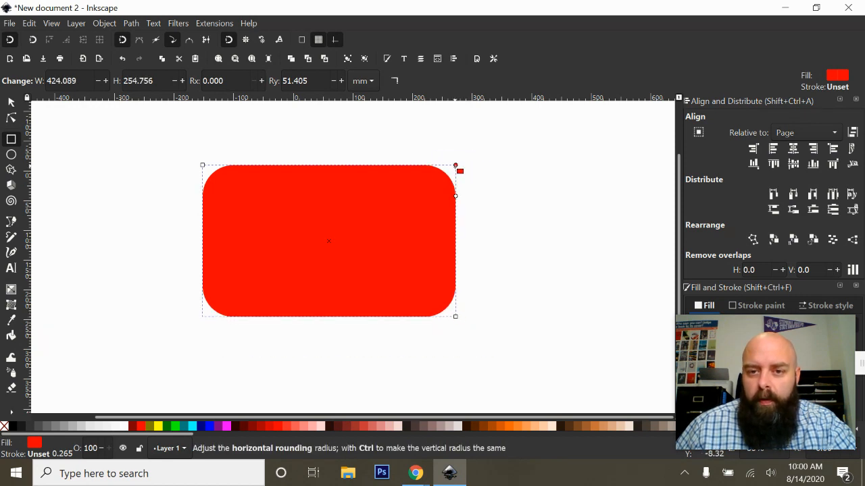
{"action": "mouse_move", "coordinate": [455, 164]}
{"action": "left_mouse_down"}
{"action": "mouse_move", "coordinate": [459, 176]}
{"action": "mouse_move", "coordinate": [457, 164]}
{"action": "left_mouse_up"}
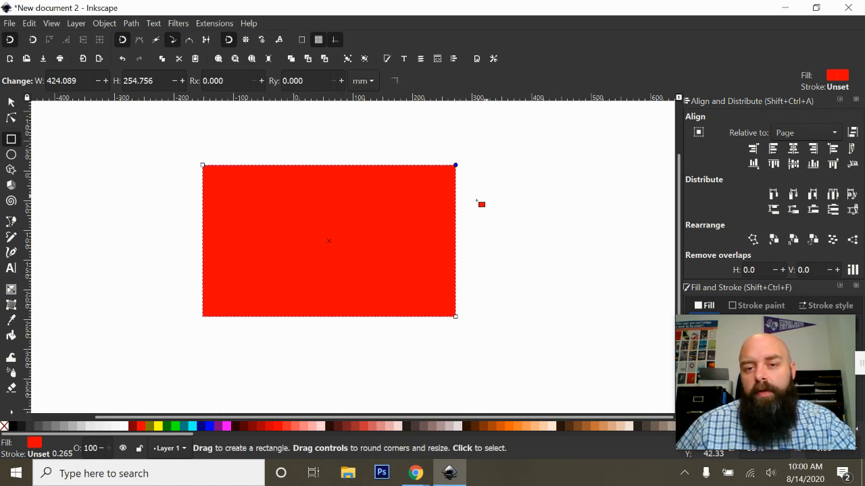
Step: Try rounding the rectangle's corners fully, by about 77 mm and by exactly 120 mm, and return them to square
{"action": "left_click_drag", "start_coordinate": [455, 167], "coordinate": [466, 250]}
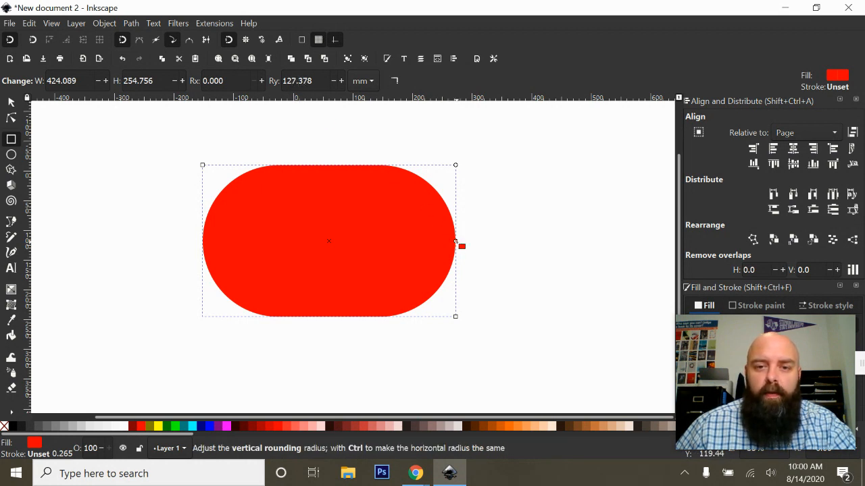
{"action": "left_click_drag", "start_coordinate": [456, 242], "coordinate": [455, 211]}
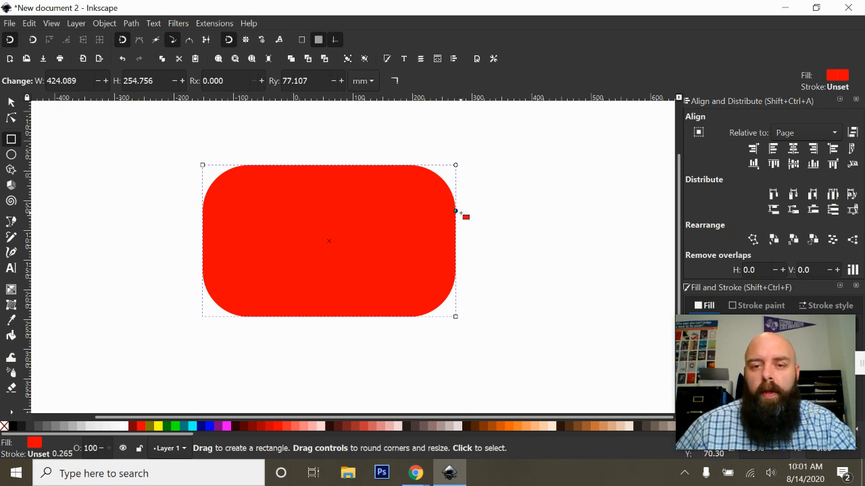
{"action": "left_click_drag", "start_coordinate": [313, 82], "coordinate": [276, 87]}
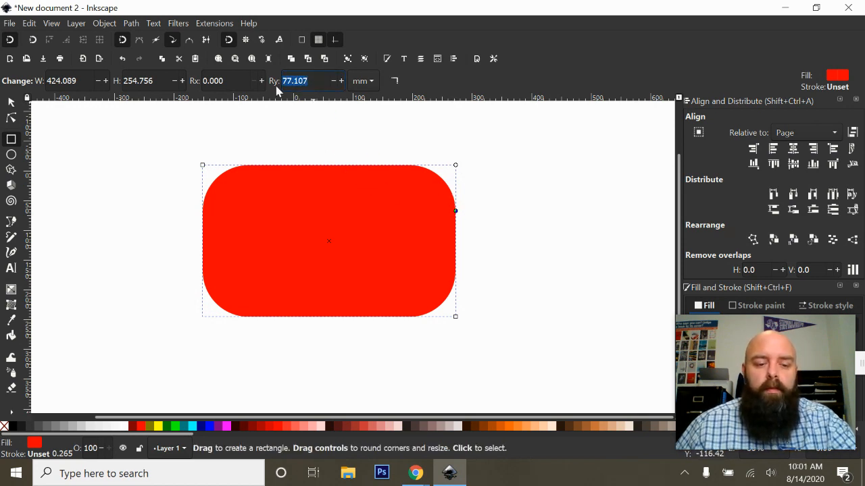
{"action": "type", "text": "120"}
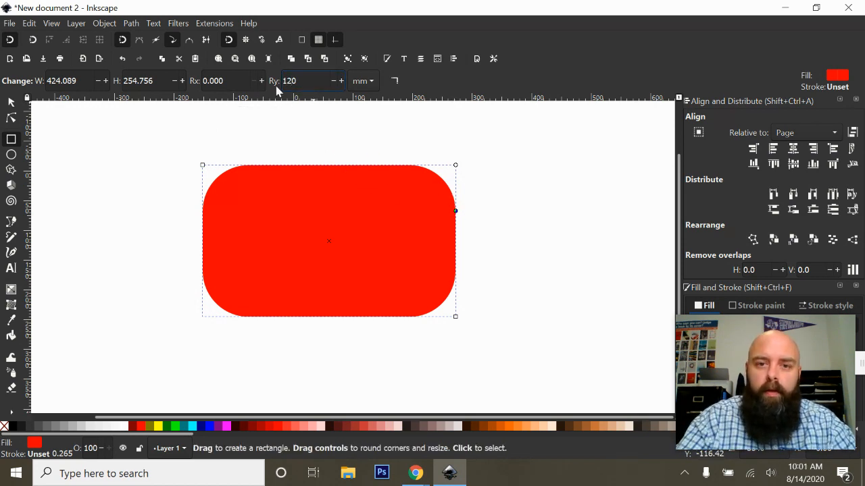
{"action": "key", "text": "Return"}
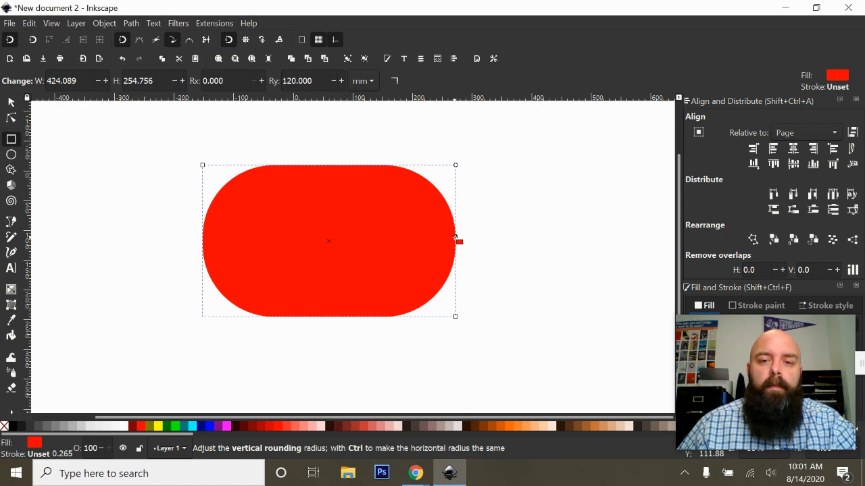
{"action": "left_click_drag", "start_coordinate": [460, 241], "coordinate": [455, 165]}
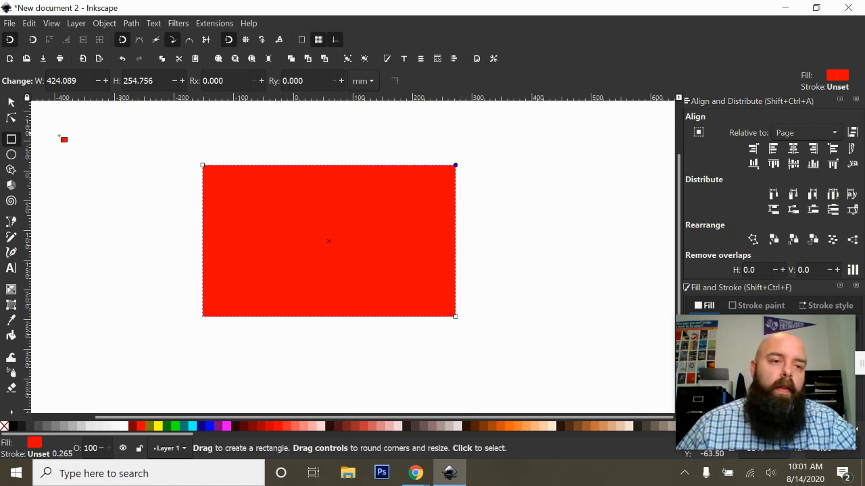
Step: Draw a red circle with a radius of about 72 mm and move it to the right of the rectangle
{"action": "left_click", "coordinate": [12, 155]}
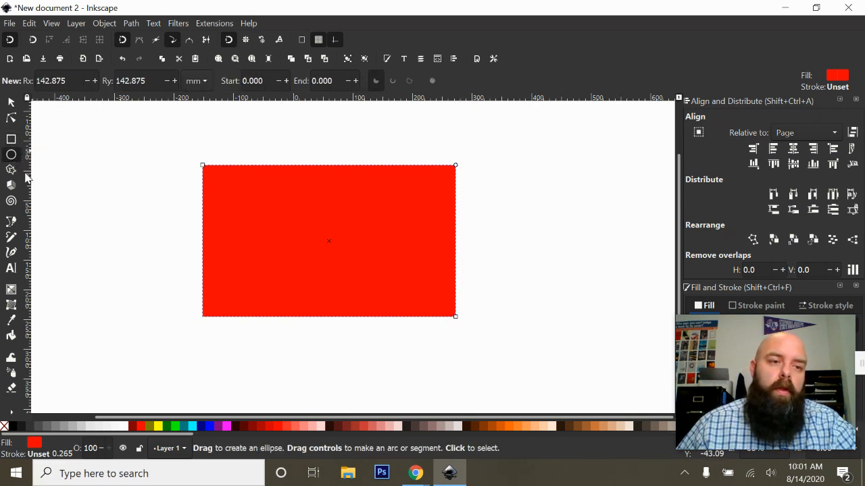
{"action": "left_click_drag", "start_coordinate": [90, 144], "coordinate": [140, 185]}
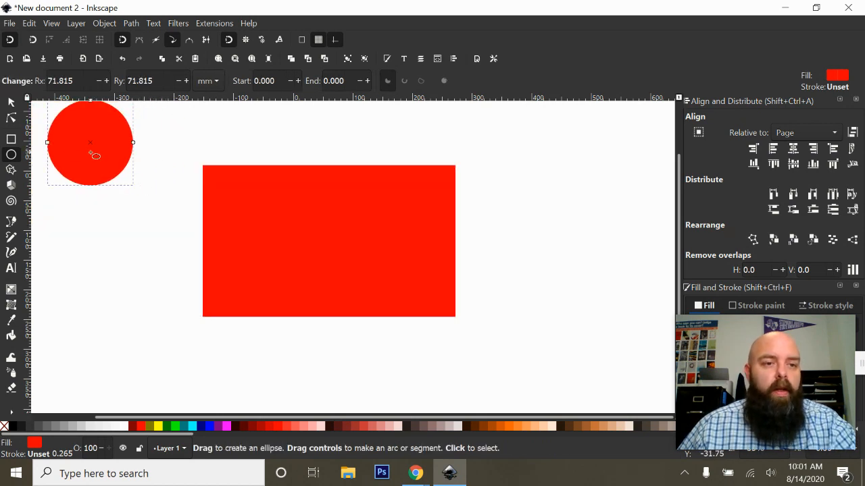
{"action": "left_click", "coordinate": [11, 101]}
{"action": "left_click_drag", "start_coordinate": [52, 136], "coordinate": [536, 250]}
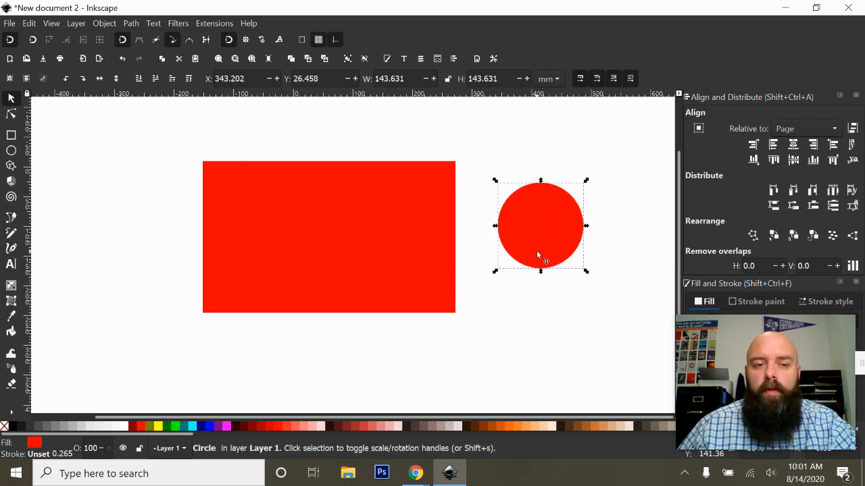
{"action": "left_click", "coordinate": [75, 191]}
Step: Draw a red five-cornered polygon to the upper left of the rectangle and slightly shrink and rotate it by its tip handle
{"action": "left_click", "coordinate": [11, 167]}
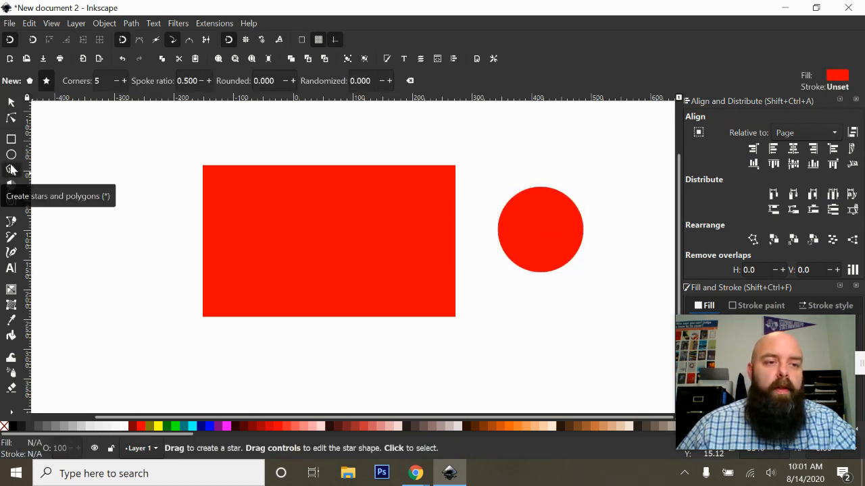
{"action": "left_click", "coordinate": [30, 82]}
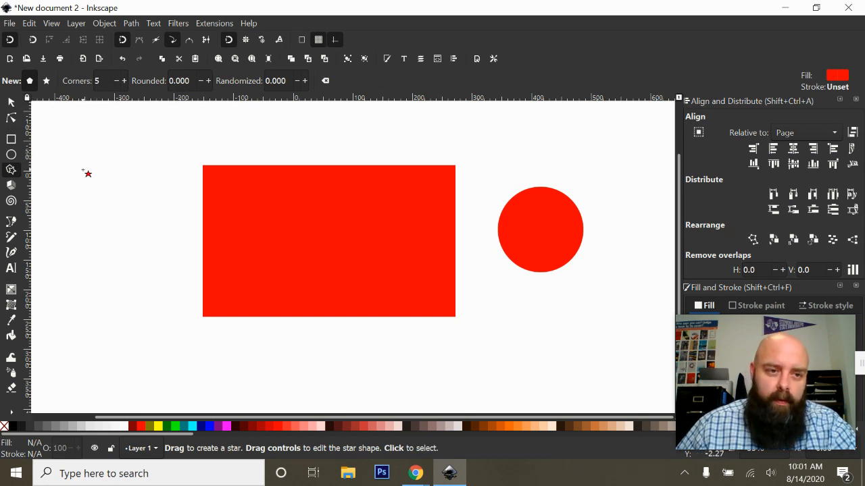
{"action": "left_click_drag", "start_coordinate": [83, 170], "coordinate": [108, 206]}
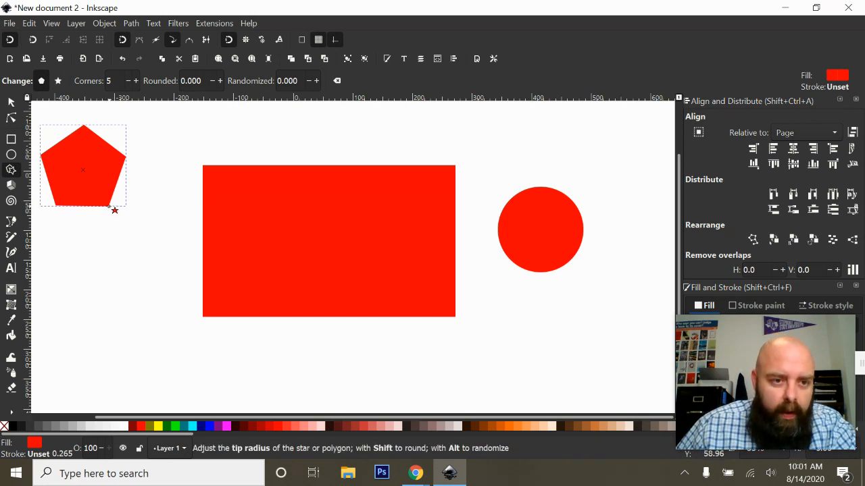
{"action": "mouse_move", "coordinate": [110, 207]}
{"action": "left_mouse_down"}
{"action": "mouse_move", "coordinate": [122, 205]}
{"action": "mouse_move", "coordinate": [137, 163]}
{"action": "mouse_move", "coordinate": [119, 141]}
{"action": "mouse_move", "coordinate": [178, 169]}
{"action": "mouse_move", "coordinate": [124, 207]}
{"action": "mouse_move", "coordinate": [110, 203]}
{"action": "mouse_move", "coordinate": [114, 215]}
{"action": "mouse_move", "coordinate": [111, 201]}
{"action": "left_mouse_up"}
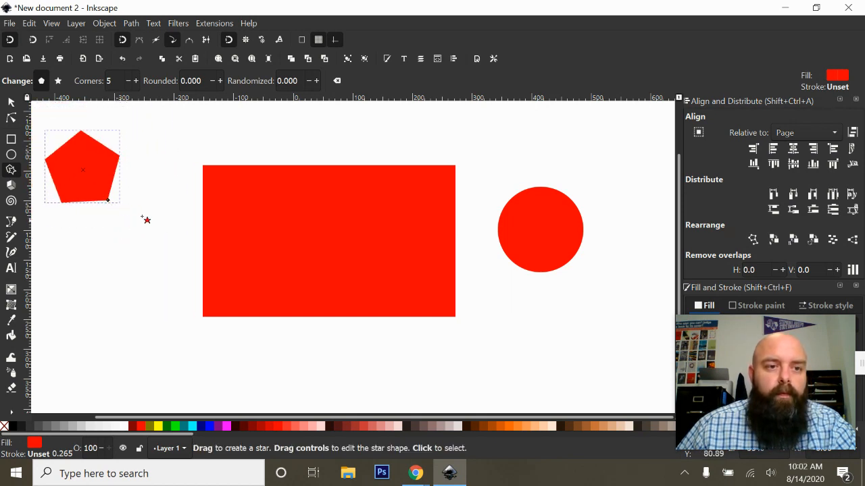
Step: Try increasing the polygon's number of corners step by step, and return it to 5
{"action": "left_click", "coordinate": [135, 81]}
{"action": "left_click", "coordinate": [135, 80]}
{"action": "left_click", "coordinate": [135, 80]}
{"action": "left_click", "coordinate": [135, 81]}
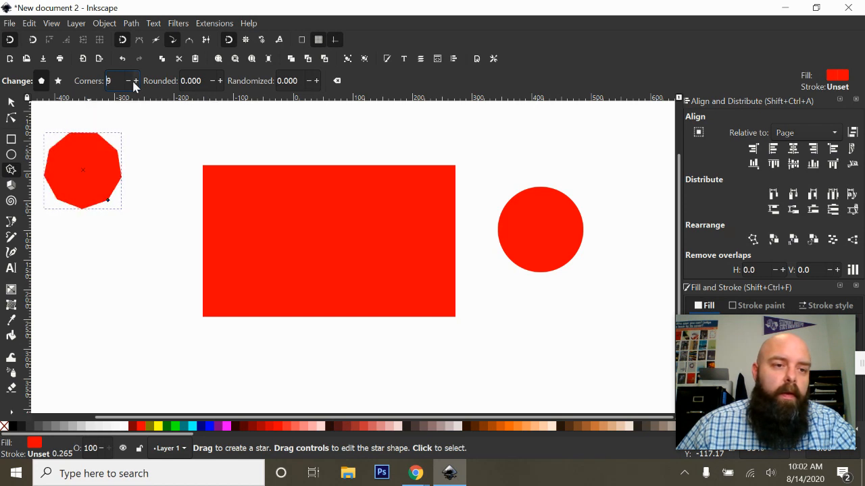
{"action": "left_click", "coordinate": [136, 81]}
{"action": "left_click", "coordinate": [126, 81]}
{"action": "left_click", "coordinate": [127, 81]}
{"action": "left_click", "coordinate": [127, 81]}
{"action": "left_click", "coordinate": [127, 81]}
{"action": "left_click", "coordinate": [126, 81]}
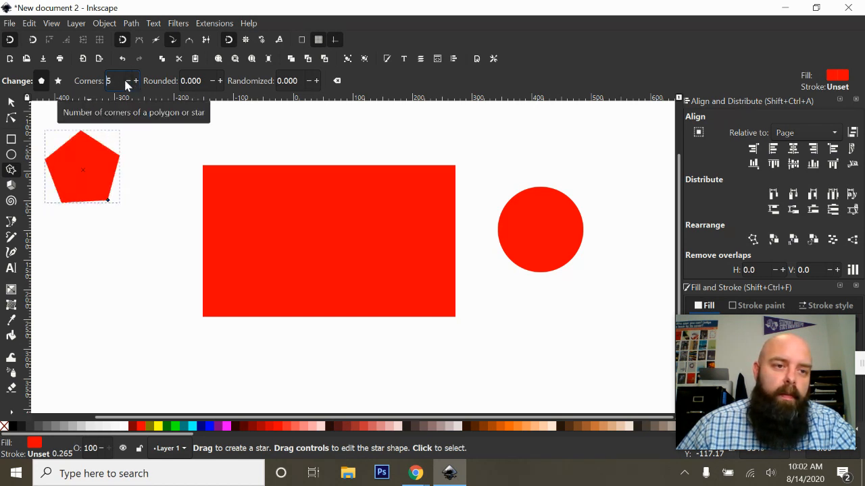
Step: Try fewer corners on the polygon, set its corner count to 6 and convert it to a star
{"action": "left_click", "coordinate": [127, 81]}
{"action": "left_click", "coordinate": [126, 82]}
{"action": "left_click", "coordinate": [136, 81]}
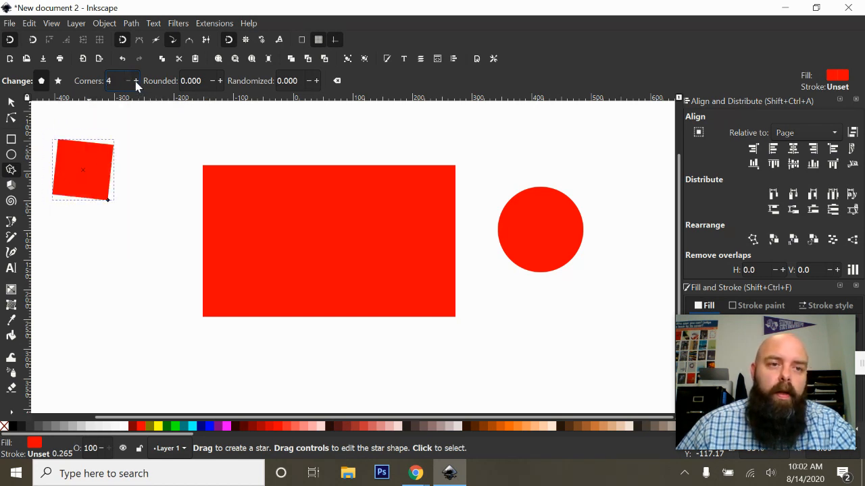
{"action": "left_click", "coordinate": [135, 81]}
{"action": "left_click", "coordinate": [135, 81]}
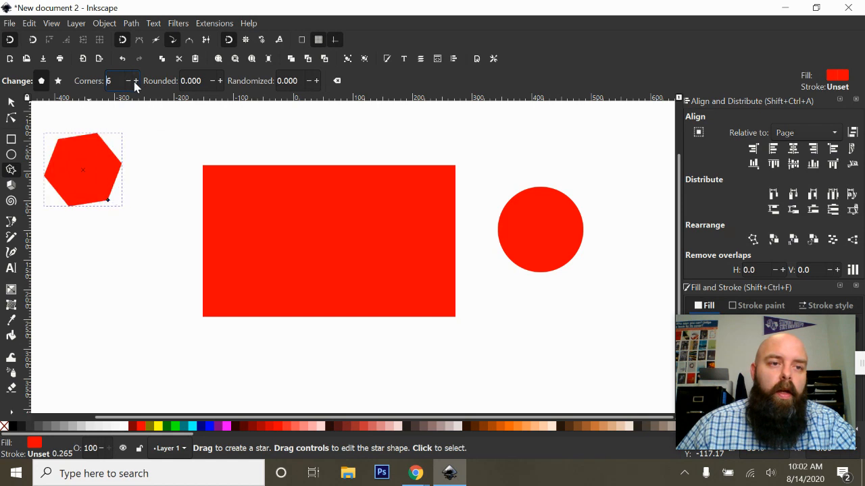
{"action": "left_click", "coordinate": [58, 82]}
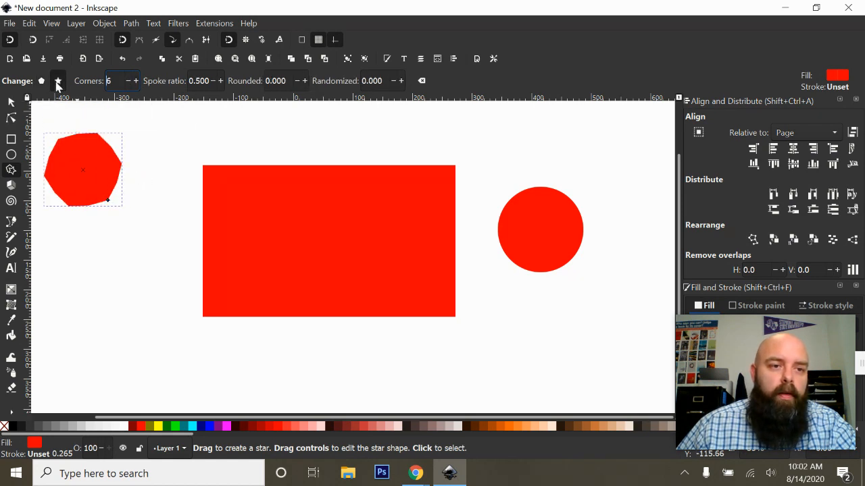
Step: Draw a six-pointed star about 76 by 84 mm between the polygon and the rectangle and fill it blue
{"action": "left_click_drag", "start_coordinate": [223, 125], "coordinate": [165, 271]}
{"action": "left_click", "coordinate": [11, 102]}
{"action": "left_click", "coordinate": [209, 426]}
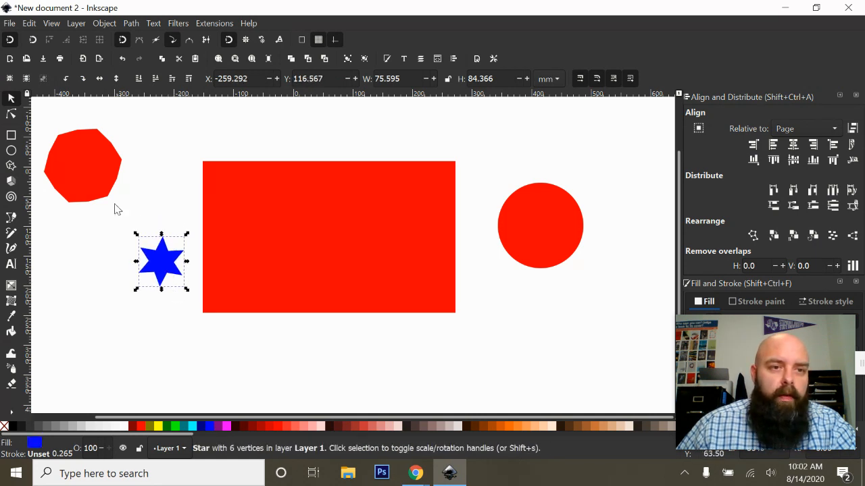
Step: Reshape the blue star into a larger, rotated star with 5 corners and a spoke ratio of about 0.476
{"action": "left_click", "coordinate": [11, 166]}
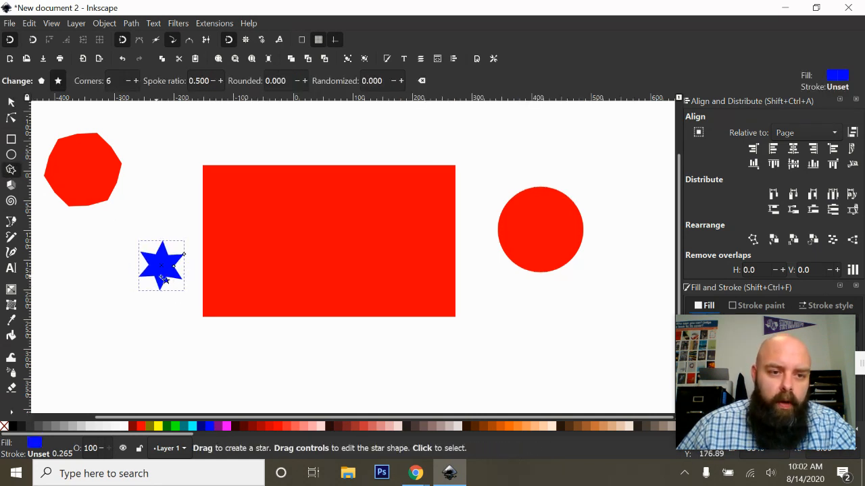
{"action": "left_click_drag", "start_coordinate": [184, 255], "coordinate": [139, 249]}
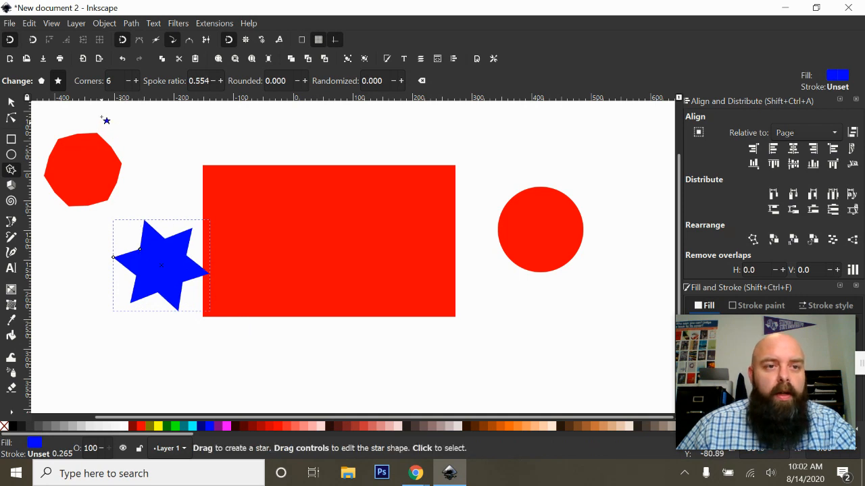
{"action": "left_click", "coordinate": [127, 82]}
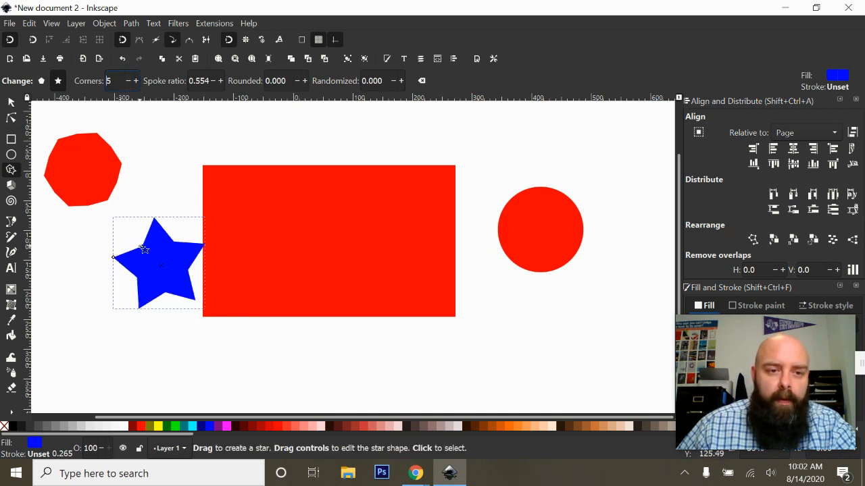
{"action": "mouse_move", "coordinate": [144, 250]}
{"action": "left_mouse_down"}
{"action": "mouse_move", "coordinate": [155, 260]}
{"action": "mouse_move", "coordinate": [152, 251]}
{"action": "mouse_move", "coordinate": [166, 244]}
{"action": "mouse_move", "coordinate": [144, 249]}
{"action": "left_mouse_up"}
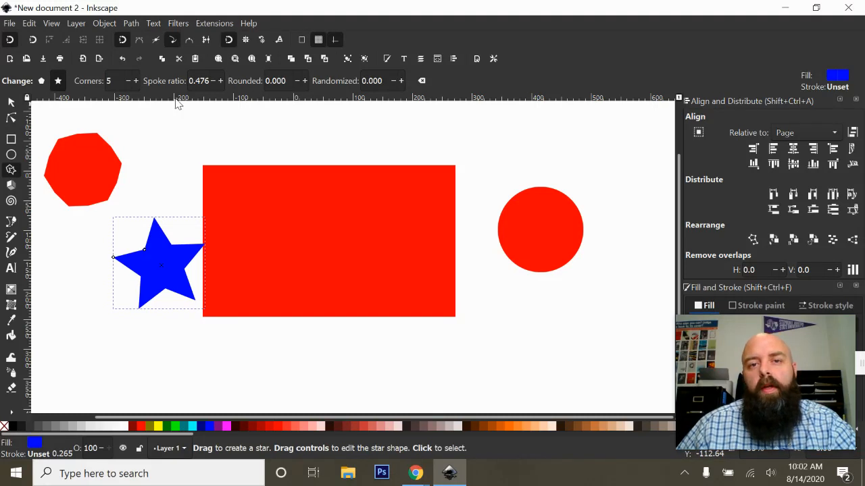
Step: Draw a 3D box over the blue star and alter its perspective by repositioning its vanishing point closer to the box
{"action": "left_click", "coordinate": [10, 186]}
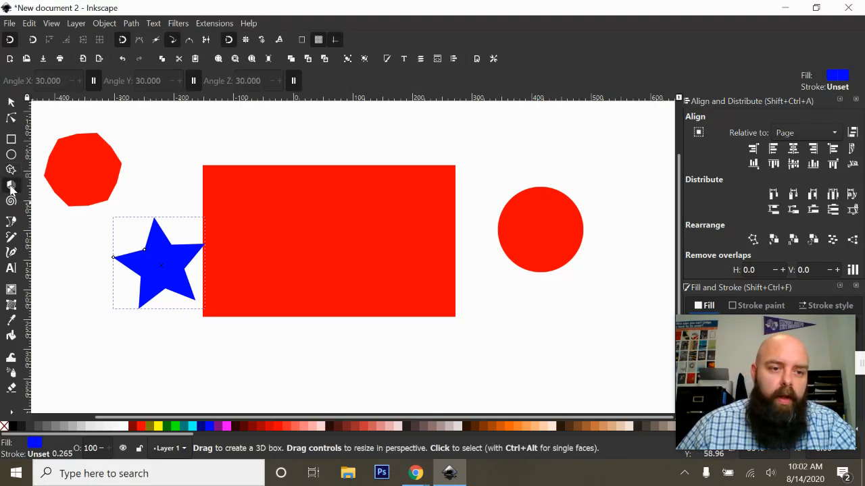
{"action": "left_click_drag", "start_coordinate": [169, 144], "coordinate": [209, 311]}
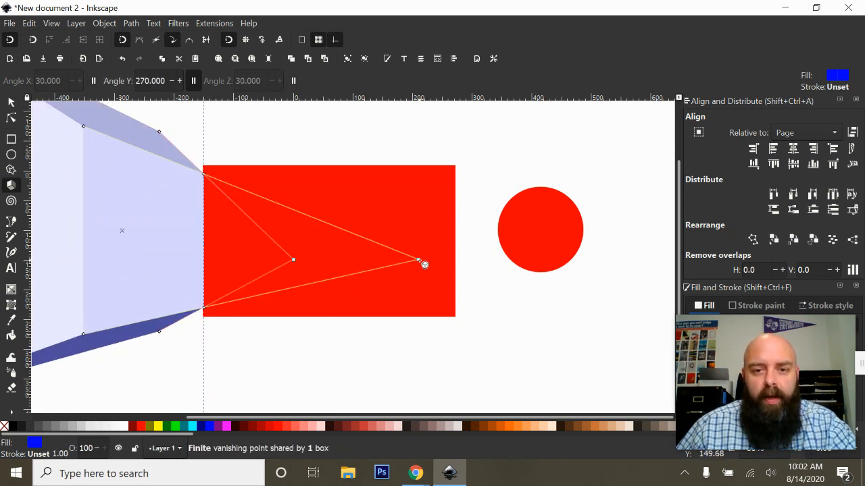
{"action": "left_click_drag", "start_coordinate": [423, 265], "coordinate": [263, 238]}
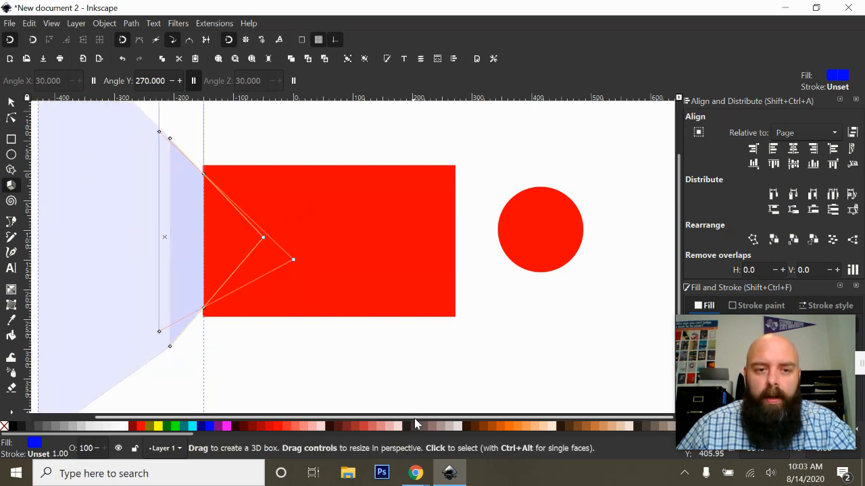
{"action": "left_click_drag", "start_coordinate": [416, 424], "coordinate": [353, 424]}
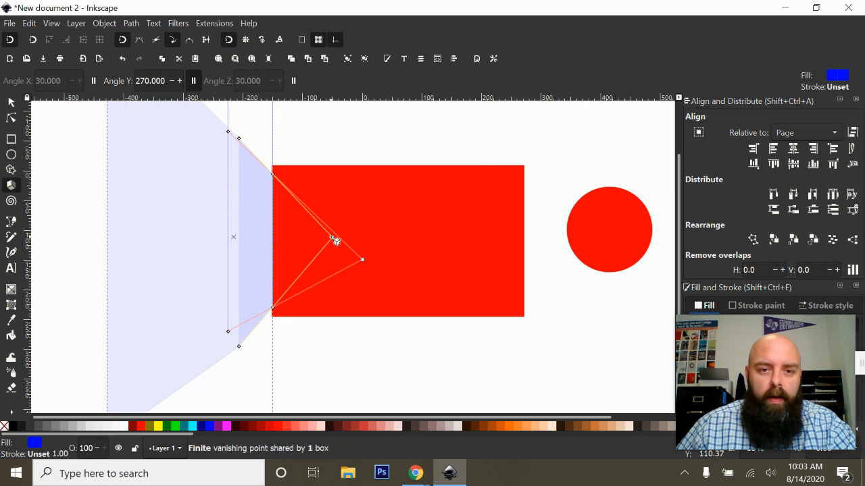
{"action": "left_click_drag", "start_coordinate": [336, 242], "coordinate": [259, 153]}
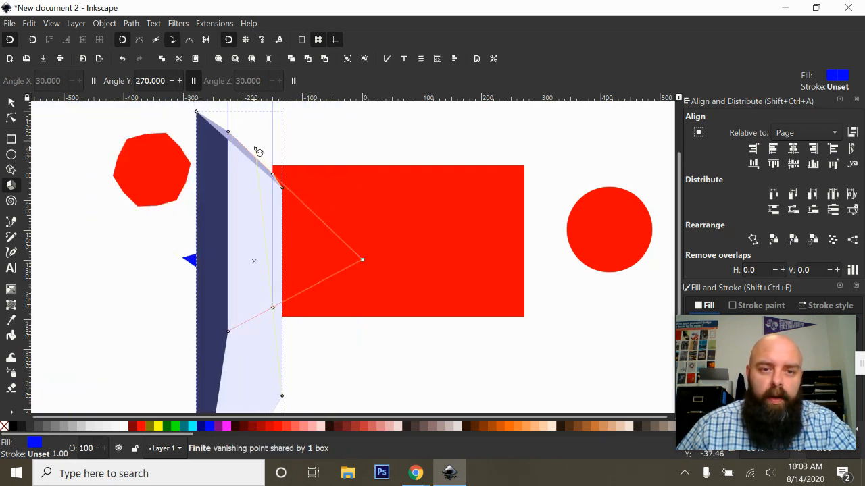
Step: Delete the 3D box that covers the blue star
{"action": "left_click", "coordinate": [11, 101]}
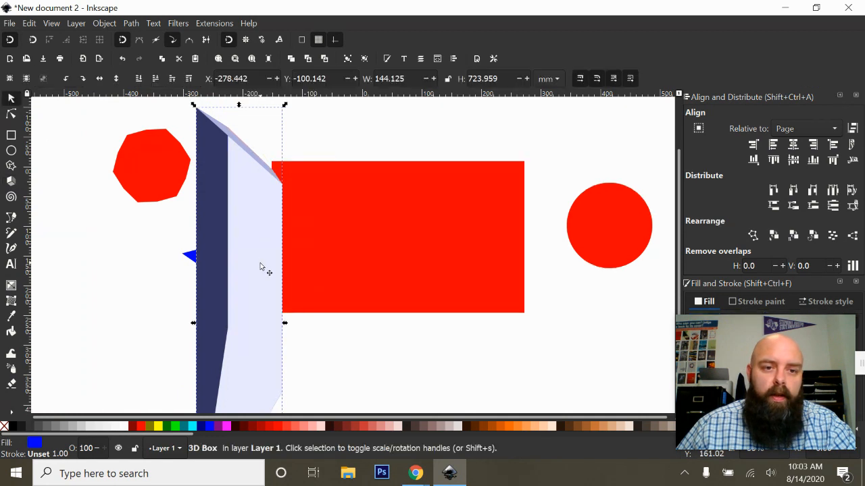
{"action": "left_click", "coordinate": [260, 264]}
{"action": "key", "text": "Delete"}
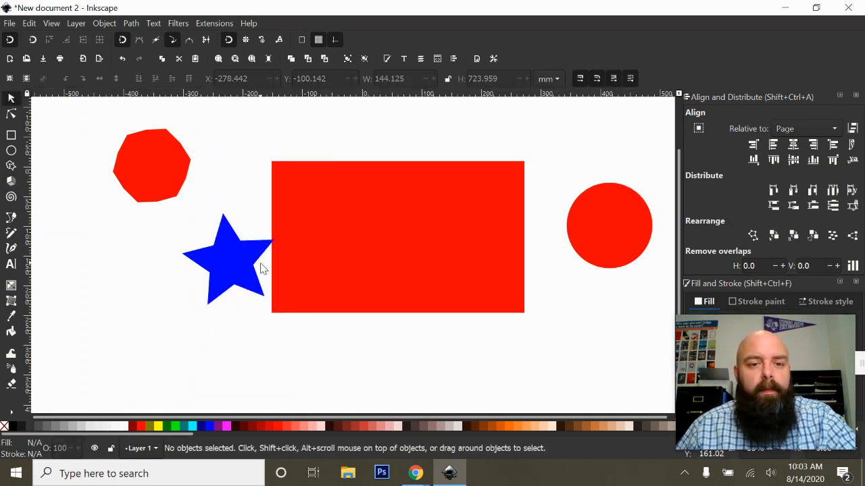
Step: Clear the canvas by deleting the red polygon, the blue star, the rectangle and the circle
{"action": "left_click", "coordinate": [161, 177]}
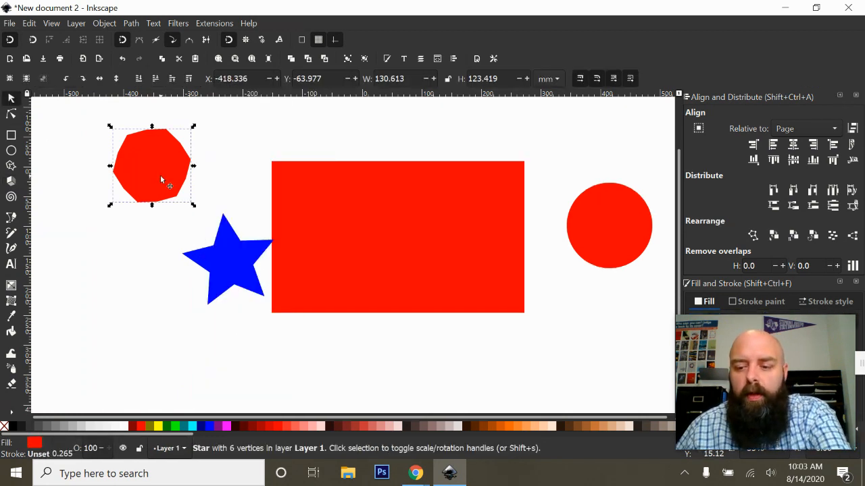
{"action": "key", "text": "Delete"}
{"action": "left_click_drag", "start_coordinate": [193, 173], "coordinate": [641, 379]}
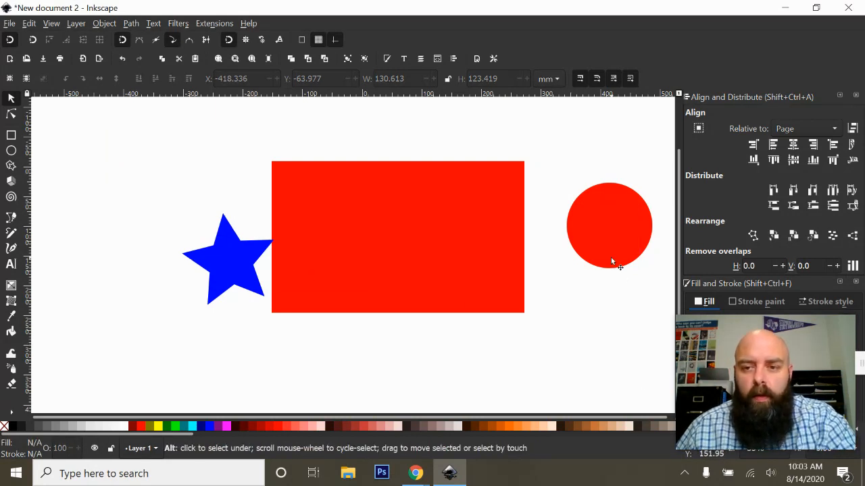
{"action": "left_click_drag", "start_coordinate": [611, 257], "coordinate": [397, 289]}
{"action": "left_click_drag", "start_coordinate": [236, 275], "coordinate": [187, 368]}
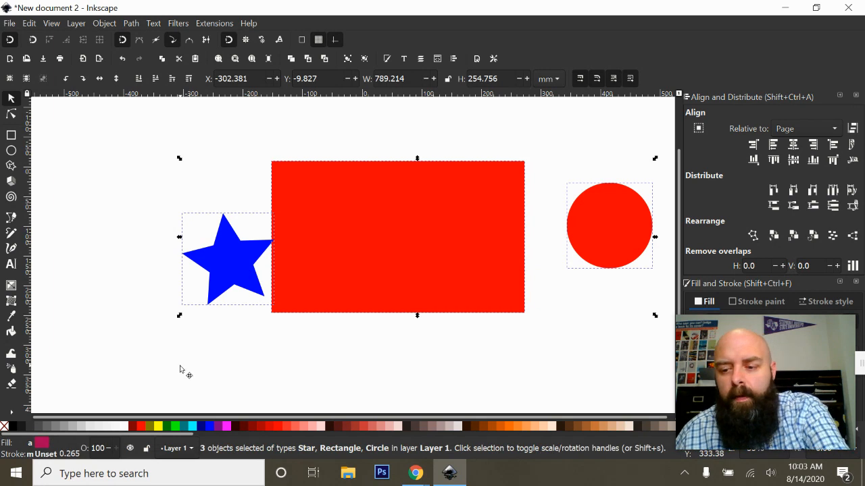
{"action": "key", "text": "Delete"}
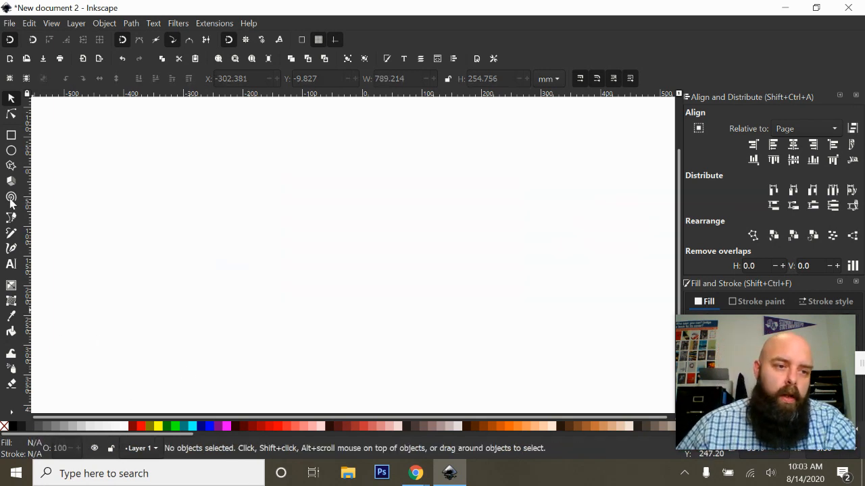
Step: Draw a three-turn spiral in the upper-left area of the canvas and raise its number of turns to 4.1
{"action": "left_click", "coordinate": [11, 198]}
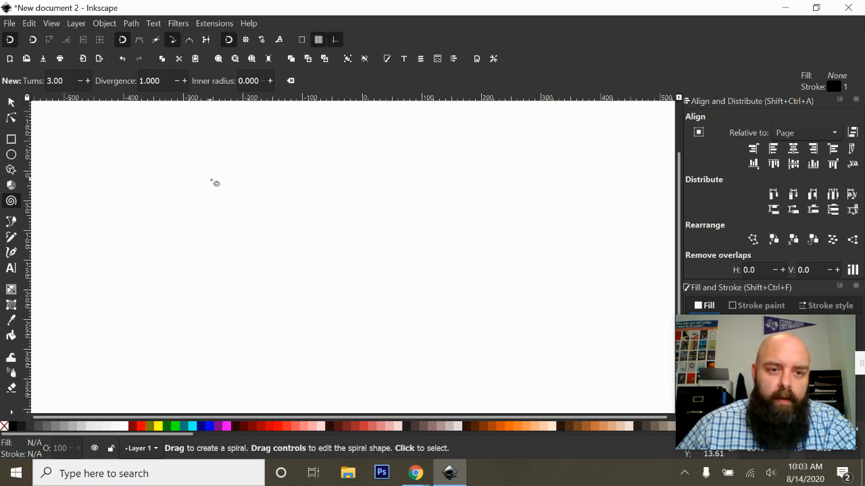
{"action": "left_click_drag", "start_coordinate": [212, 182], "coordinate": [267, 226]}
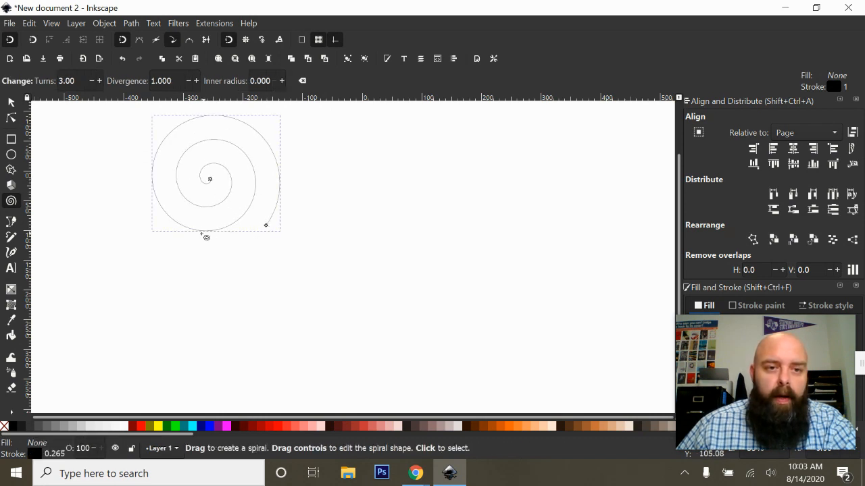
{"action": "left_click", "coordinate": [99, 80]}
{"action": "left_click", "coordinate": [99, 80]}
{"action": "left_click", "coordinate": [99, 80]}
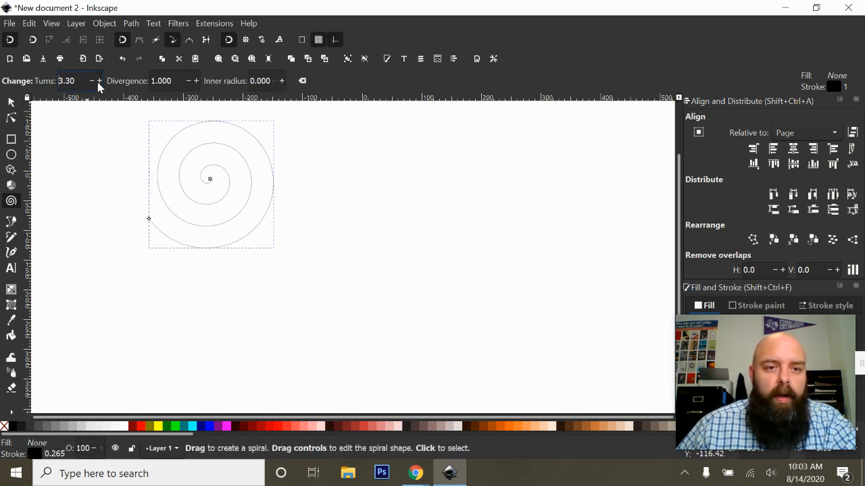
{"action": "left_click", "coordinate": [99, 80]}
{"action": "left_click", "coordinate": [98, 81]}
{"action": "left_click", "coordinate": [99, 80]}
{"action": "left_click", "coordinate": [99, 80]}
{"action": "left_click", "coordinate": [99, 80]}
{"action": "left_click", "coordinate": [98, 80]}
{"action": "left_click", "coordinate": [98, 80]}
{"action": "left_click", "coordinate": [99, 80]}
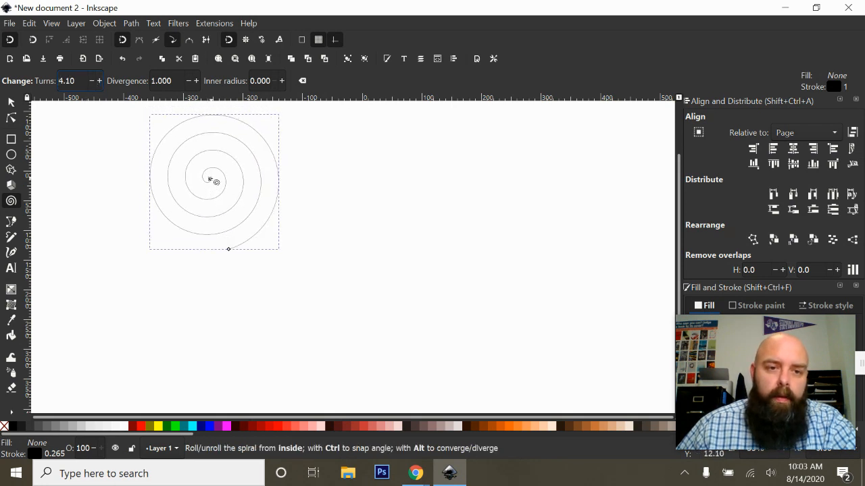
Step: Try the spiral's inner and outer handles, unrolling it outward to about 8.13 turns
{"action": "mouse_move", "coordinate": [218, 175]}
{"action": "left_mouse_down"}
{"action": "mouse_move", "coordinate": [169, 174]}
{"action": "mouse_move", "coordinate": [222, 171]}
{"action": "mouse_move", "coordinate": [184, 181]}
{"action": "mouse_move", "coordinate": [245, 193]}
{"action": "mouse_move", "coordinate": [192, 215]}
{"action": "mouse_move", "coordinate": [182, 184]}
{"action": "mouse_move", "coordinate": [212, 193]}
{"action": "mouse_move", "coordinate": [214, 180]}
{"action": "left_mouse_up"}
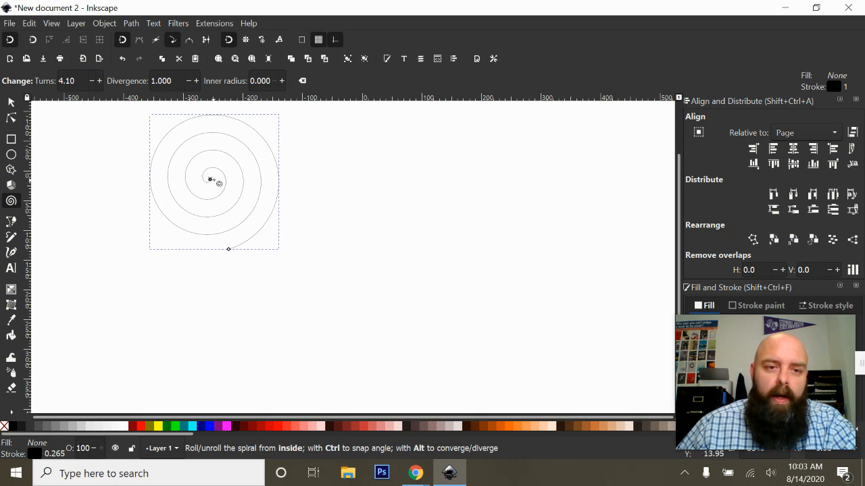
{"action": "left_click_drag", "start_coordinate": [232, 255], "coordinate": [257, 206]}
{"action": "left_click_drag", "start_coordinate": [157, 191], "coordinate": [217, 236]}
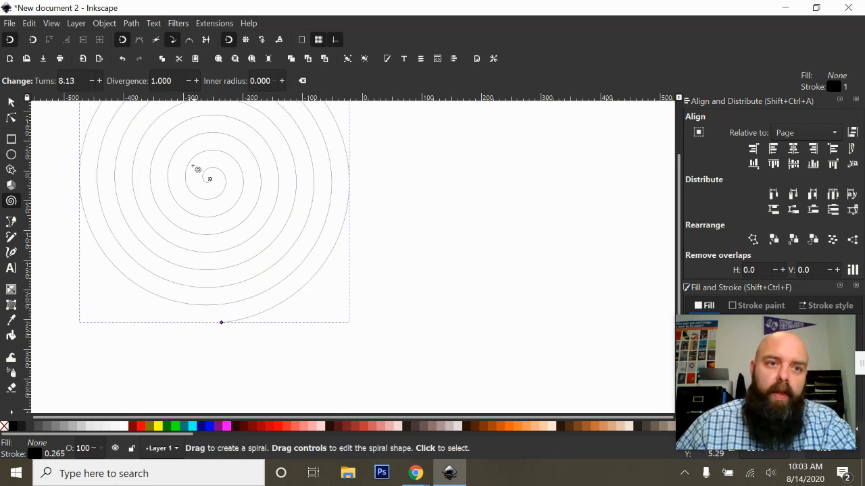
Step: Increase the spiral's divergence to 3.370 so the outer revolutions spread farther apart
{"action": "left_click", "coordinate": [196, 80]}
{"action": "left_click", "coordinate": [196, 81]}
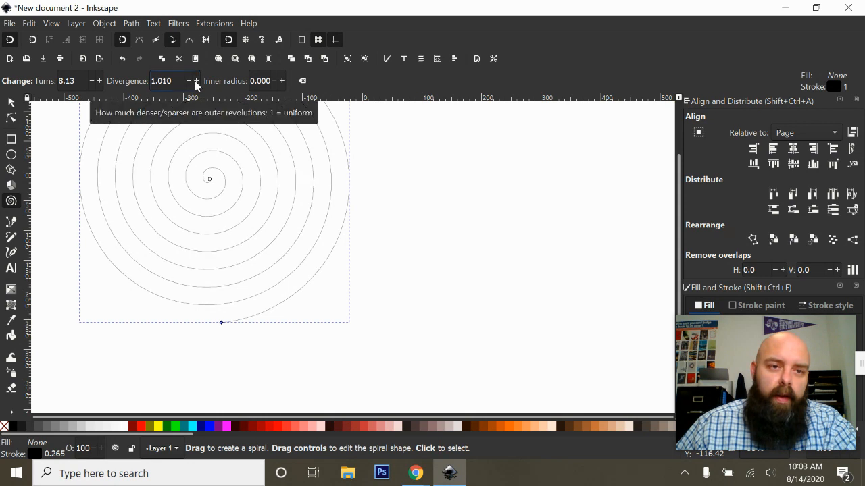
{"action": "left_click", "coordinate": [196, 81]}
{"action": "left_click", "coordinate": [196, 80]}
{"action": "left_click", "coordinate": [196, 80]}
{"action": "left_click", "coordinate": [196, 80]}
{"action": "left_click", "coordinate": [196, 80]}
{"action": "left_click_drag", "start_coordinate": [196, 80], "coordinate": [196, 80]}
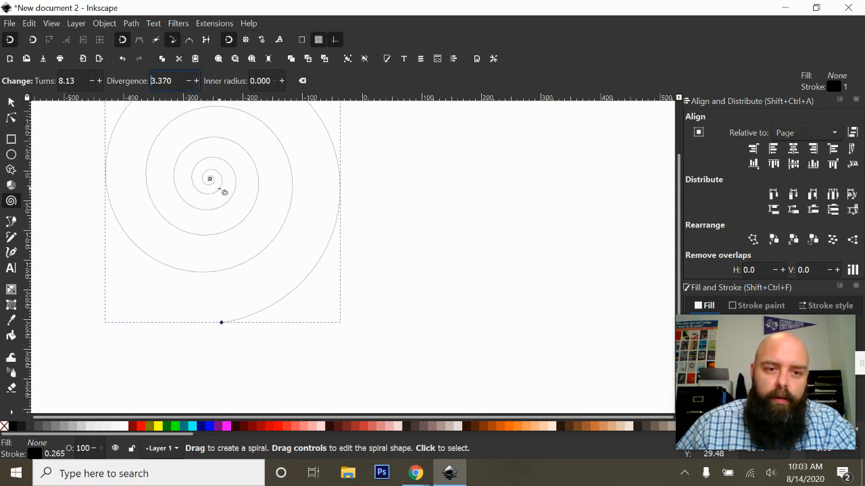
Step: Try raising the spiral's inner radius to 0.999
{"action": "left_click", "coordinate": [281, 81]}
{"action": "left_click", "coordinate": [281, 80]}
{"action": "left_click_drag", "start_coordinate": [282, 80], "coordinate": [281, 81]}
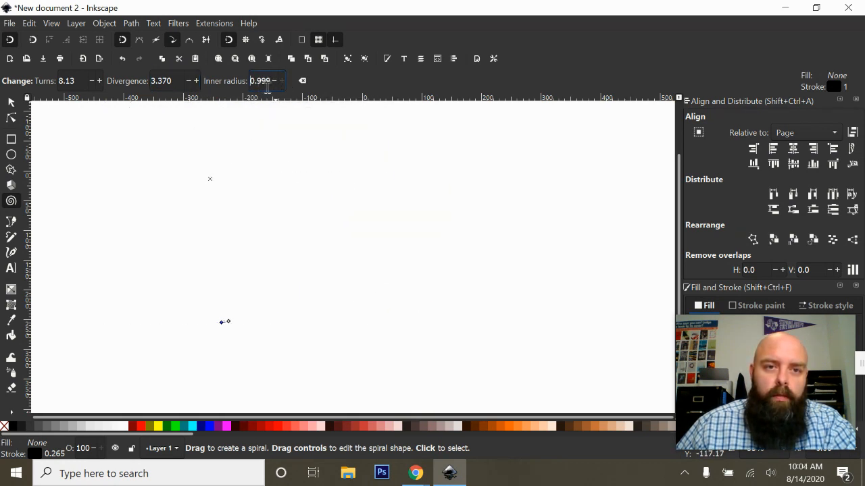
Step: Lower the spiral's inner radius back to 0 and delete the spiral
{"action": "left_click", "coordinate": [274, 81]}
{"action": "left_click", "coordinate": [275, 81]}
{"action": "left_click", "coordinate": [274, 81]}
{"action": "left_click", "coordinate": [275, 81]}
{"action": "left_click", "coordinate": [275, 81]}
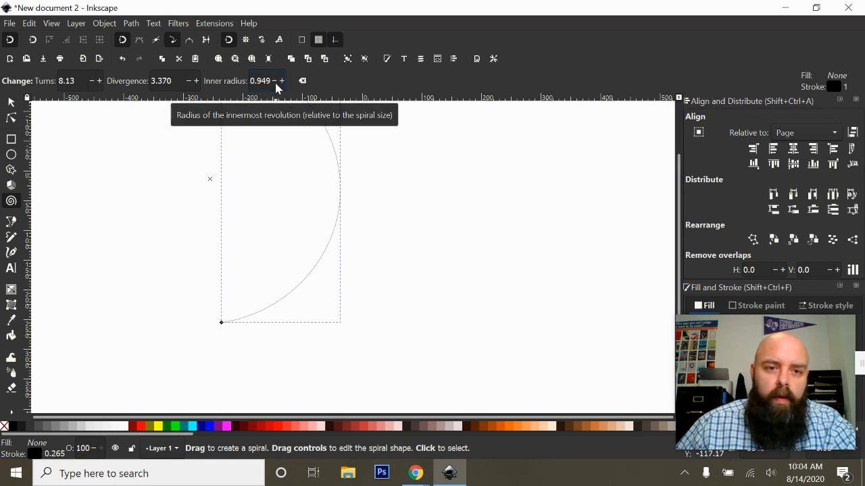
{"action": "left_click", "coordinate": [275, 81]}
{"action": "left_click", "coordinate": [275, 82]}
{"action": "left_click", "coordinate": [274, 81]}
{"action": "left_click", "coordinate": [274, 81]}
{"action": "left_click", "coordinate": [274, 81]}
{"action": "left_click_drag", "start_coordinate": [275, 82], "coordinate": [275, 82]}
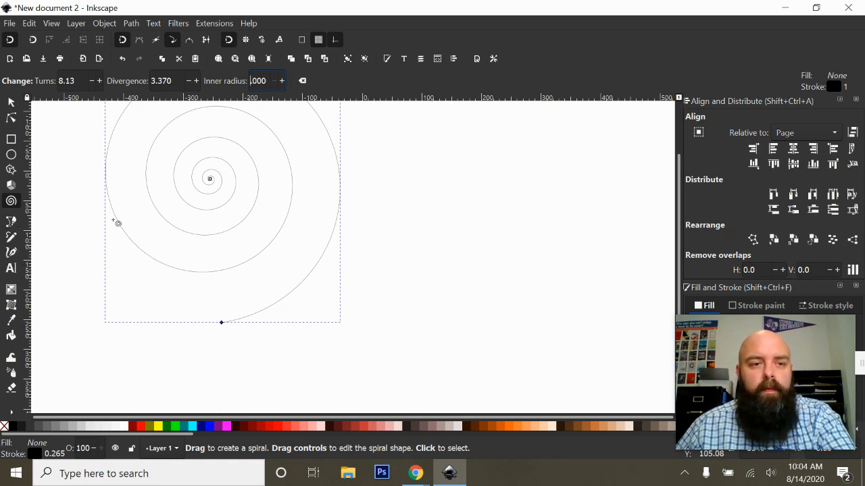
{"action": "left_click", "coordinate": [11, 102]}
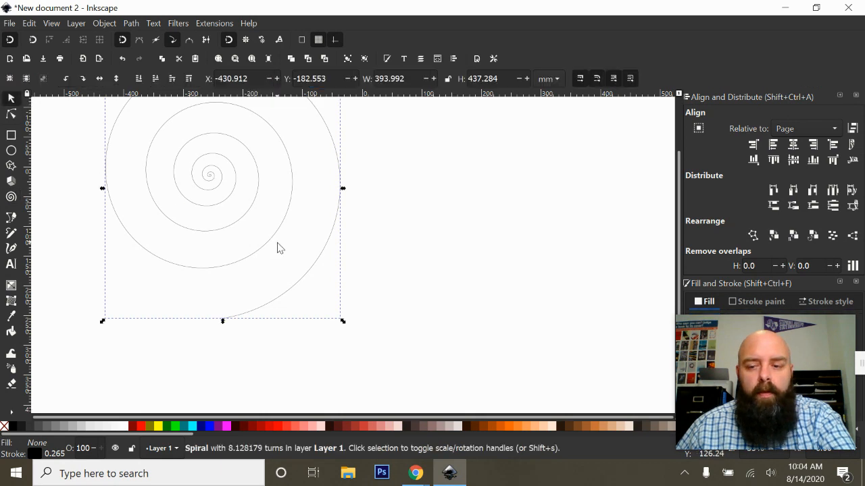
{"action": "key", "text": "Delete"}
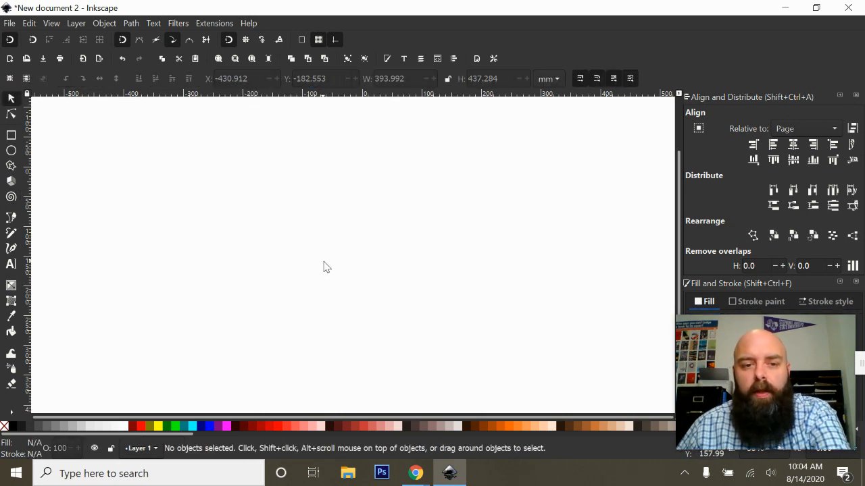
Step: Draw a closed, irregular nine-cornered path of straight segments with the Bezier tool and fill it yellow
{"action": "left_click", "coordinate": [12, 219]}
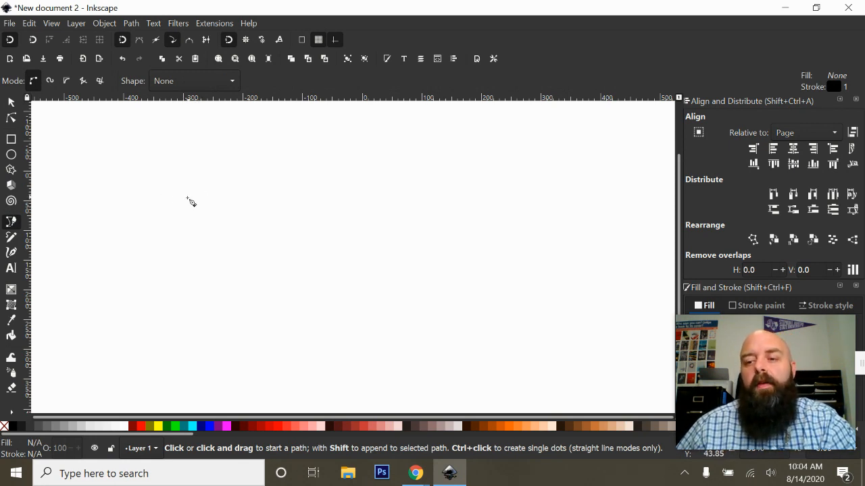
{"action": "left_click", "coordinate": [159, 163]}
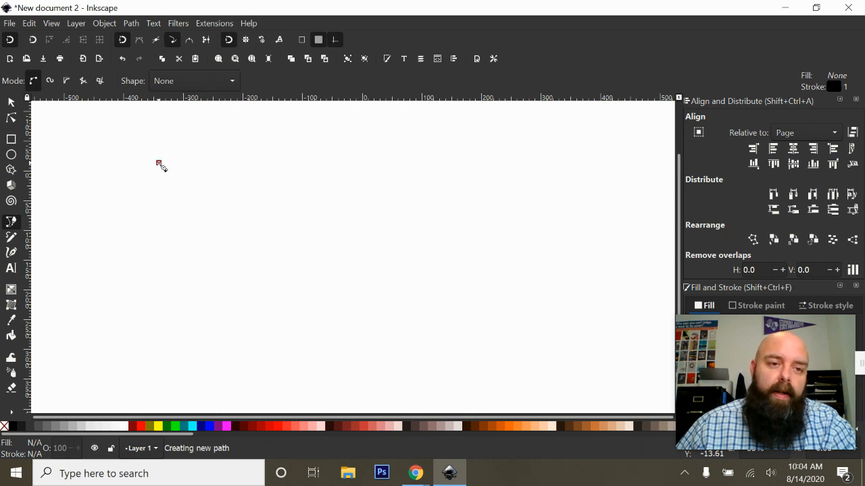
{"action": "left_click", "coordinate": [166, 297]}
{"action": "left_click", "coordinate": [354, 310]}
{"action": "left_click", "coordinate": [353, 177]}
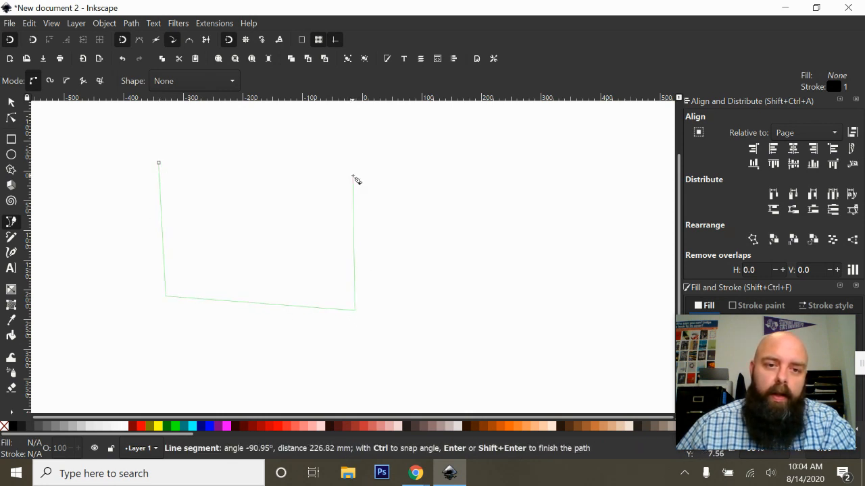
{"action": "left_click", "coordinate": [443, 258]}
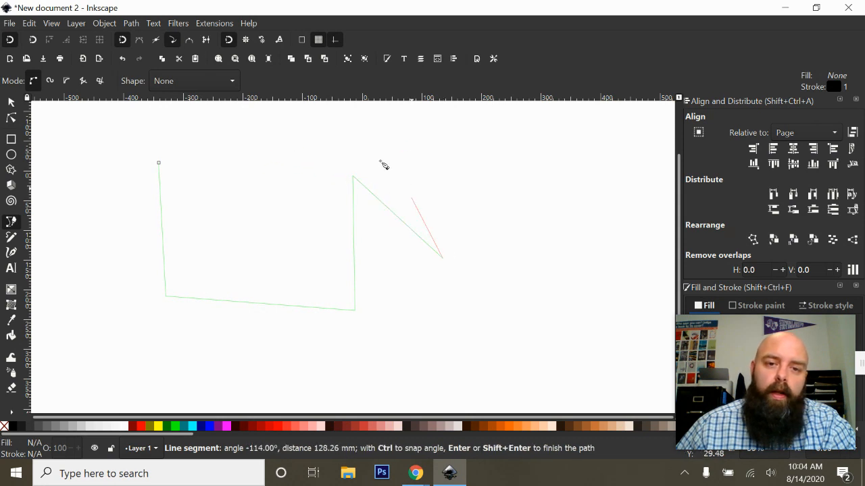
{"action": "left_click", "coordinate": [375, 159]}
{"action": "left_click", "coordinate": [287, 130]}
{"action": "left_click", "coordinate": [252, 169]}
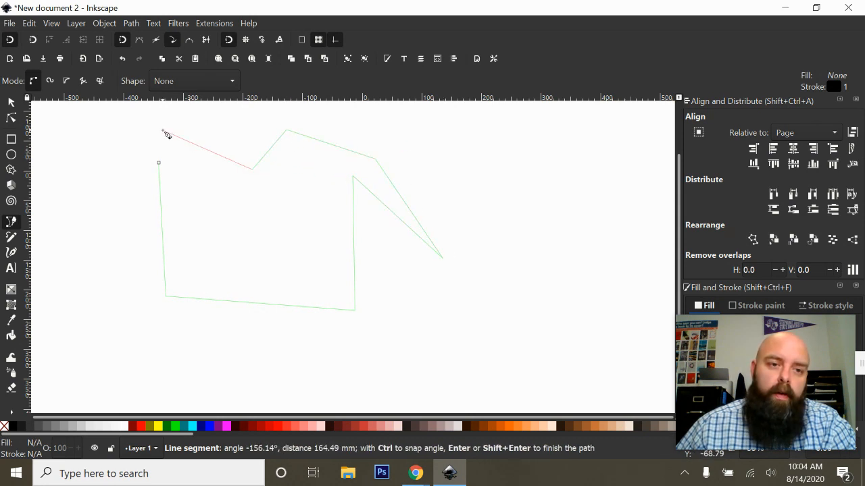
{"action": "left_click", "coordinate": [163, 130]}
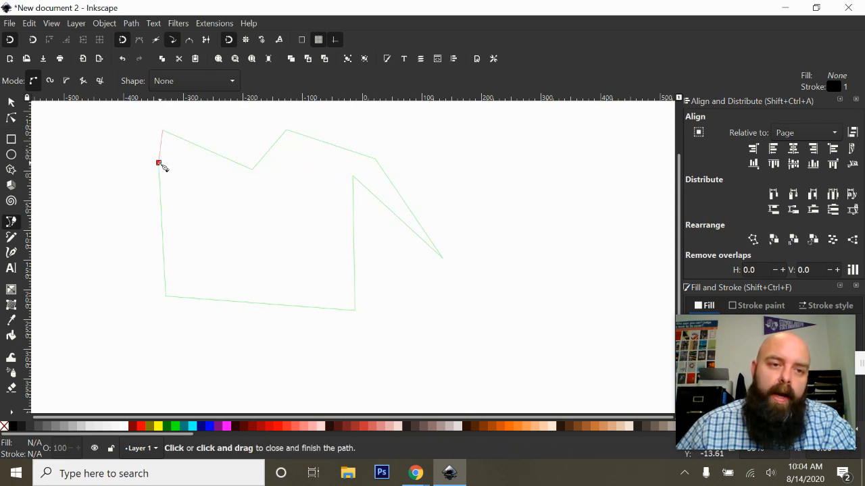
{"action": "left_click", "coordinate": [159, 164]}
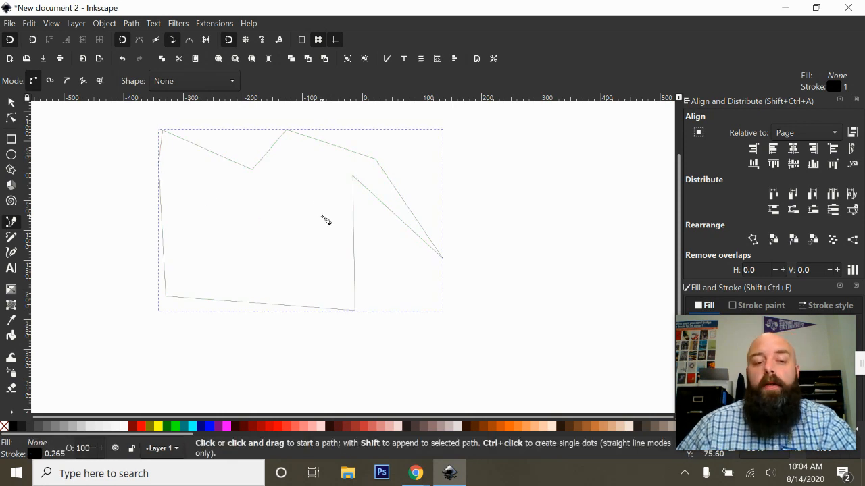
{"action": "left_click", "coordinate": [158, 426]}
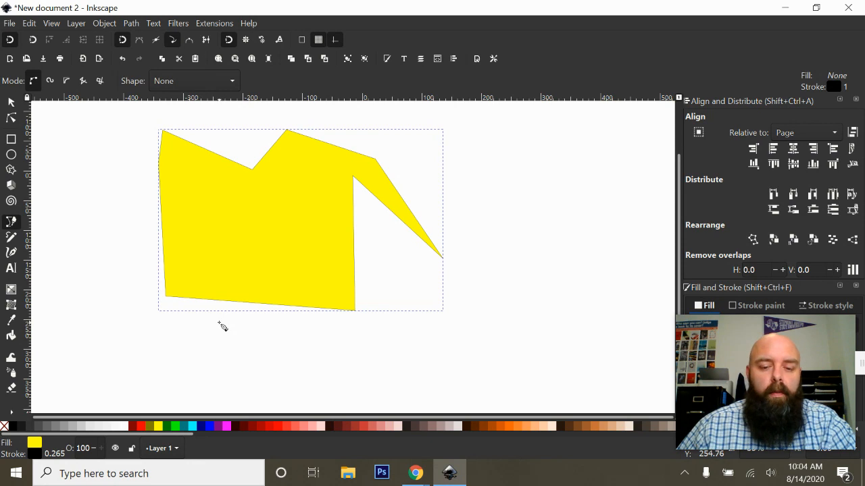
Step: Delete the yellow shape and draw a closed, wavy freeform path of curved segments with the Bezier tool
{"action": "key", "text": "Delete"}
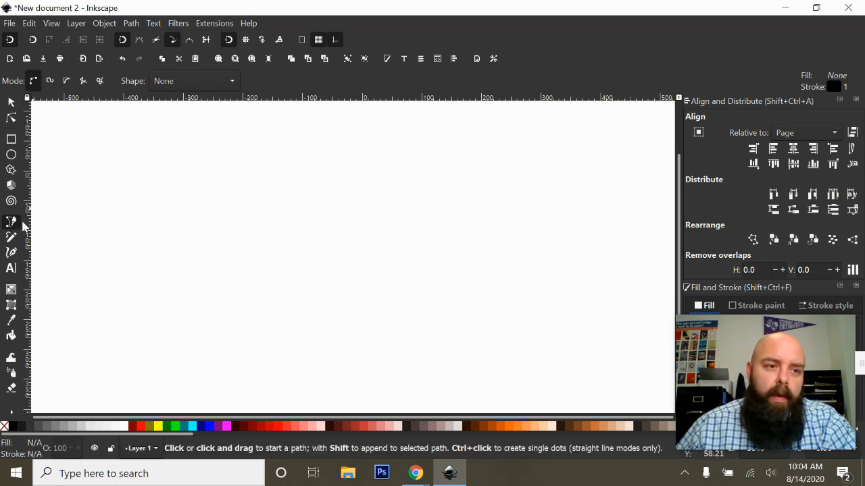
{"action": "left_click", "coordinate": [162, 164]}
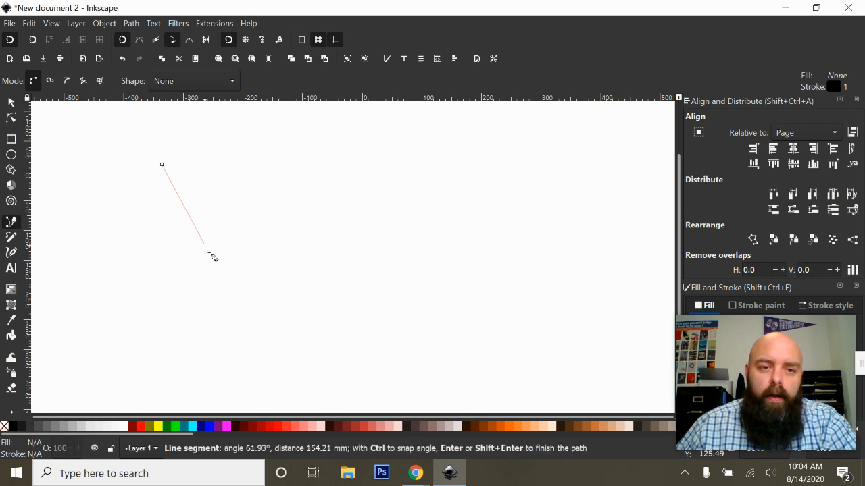
{"action": "left_click_drag", "start_coordinate": [222, 264], "coordinate": [397, 318]}
{"action": "left_click_drag", "start_coordinate": [460, 322], "coordinate": [479, 251]}
{"action": "left_click_drag", "start_coordinate": [343, 165], "coordinate": [243, 181]}
{"action": "left_click_drag", "start_coordinate": [188, 117], "coordinate": [161, 164]}
{"action": "left_click", "coordinate": [161, 166]}
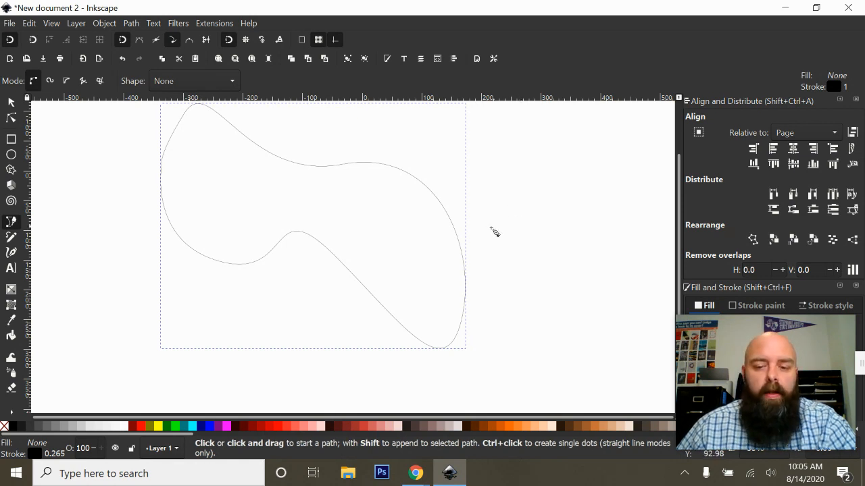
Step: Delete the wavy path and draw a closed eight-node path mixing straight and curved segments, with a deep upper notch, using the Bezier tool
{"action": "left_click", "coordinate": [11, 102]}
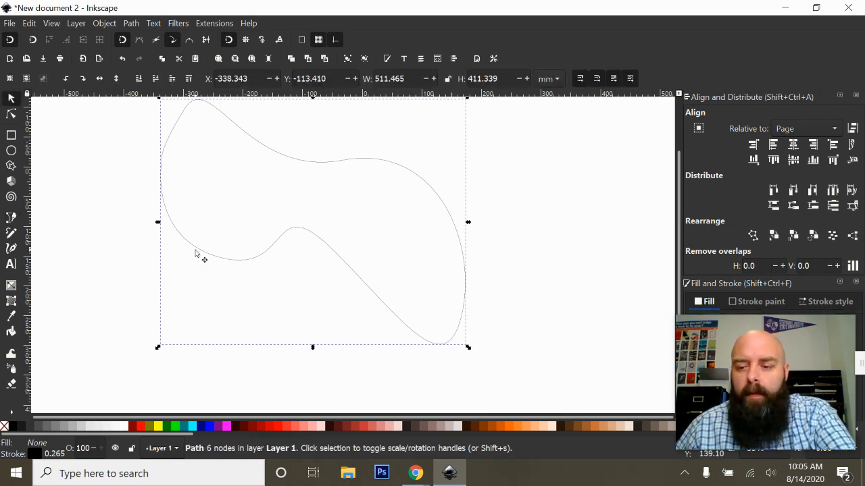
{"action": "key", "text": "Delete"}
{"action": "left_click", "coordinate": [10, 217]}
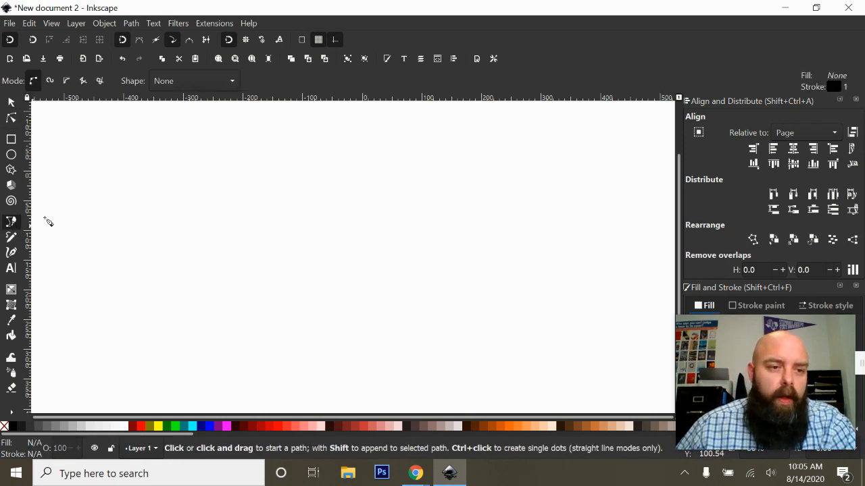
{"action": "left_click", "coordinate": [146, 162]}
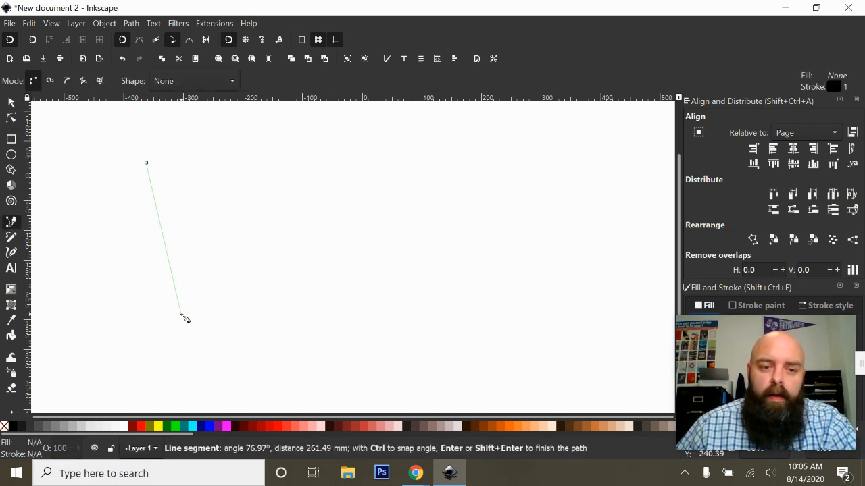
{"action": "left_click", "coordinate": [181, 314]}
{"action": "left_click_drag", "start_coordinate": [378, 298], "coordinate": [378, 257]}
{"action": "left_click", "coordinate": [386, 183]}
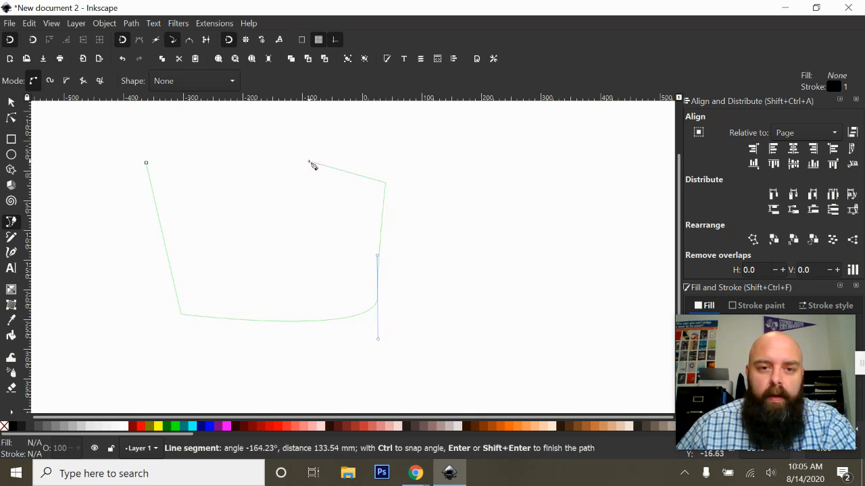
{"action": "left_click", "coordinate": [310, 163]}
{"action": "left_click_drag", "start_coordinate": [312, 242], "coordinate": [220, 219]}
{"action": "left_click", "coordinate": [219, 203]}
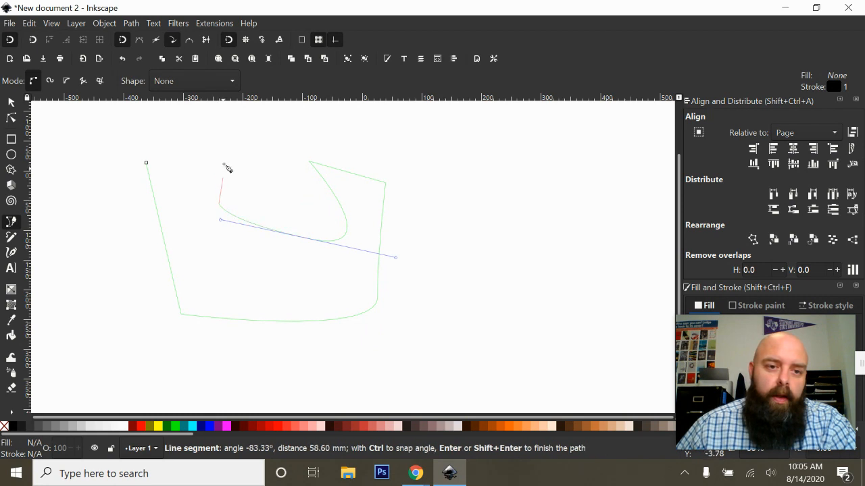
{"action": "left_click", "coordinate": [220, 143]}
{"action": "left_click", "coordinate": [146, 163]}
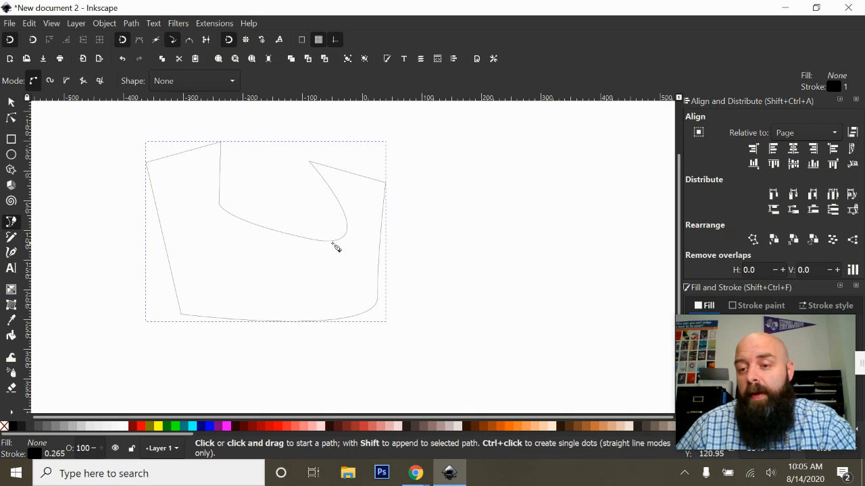
Step: With the Node tool, bow the path's left side outward and narrow the notch by moving its inner-left corner node to about X -113, Y -21 mm
{"action": "left_click", "coordinate": [11, 120]}
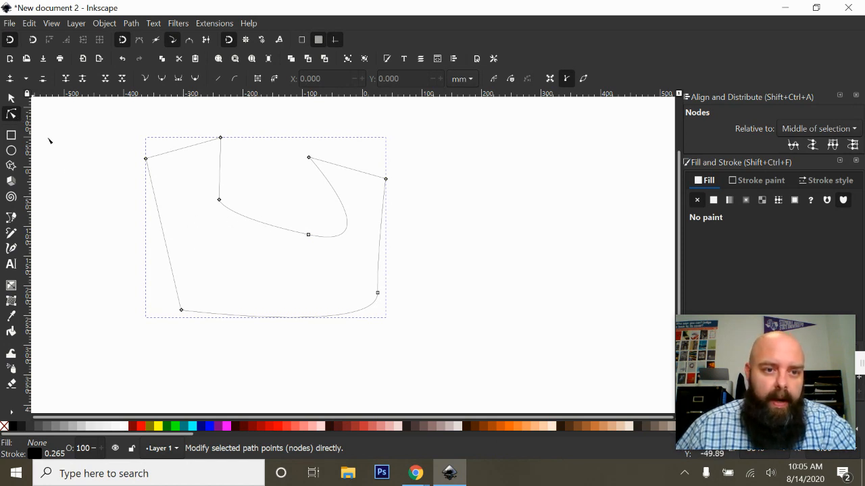
{"action": "left_click_drag", "start_coordinate": [161, 223], "coordinate": [129, 252]}
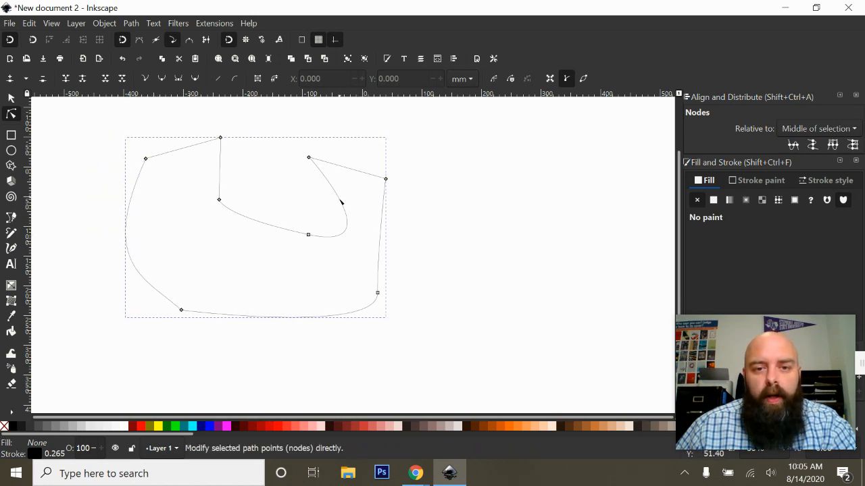
{"action": "mouse_move", "coordinate": [349, 214]}
{"action": "left_mouse_down"}
{"action": "mouse_move", "coordinate": [361, 217]}
{"action": "mouse_move", "coordinate": [348, 186]}
{"action": "mouse_move", "coordinate": [345, 209]}
{"action": "mouse_move", "coordinate": [334, 212]}
{"action": "left_mouse_up"}
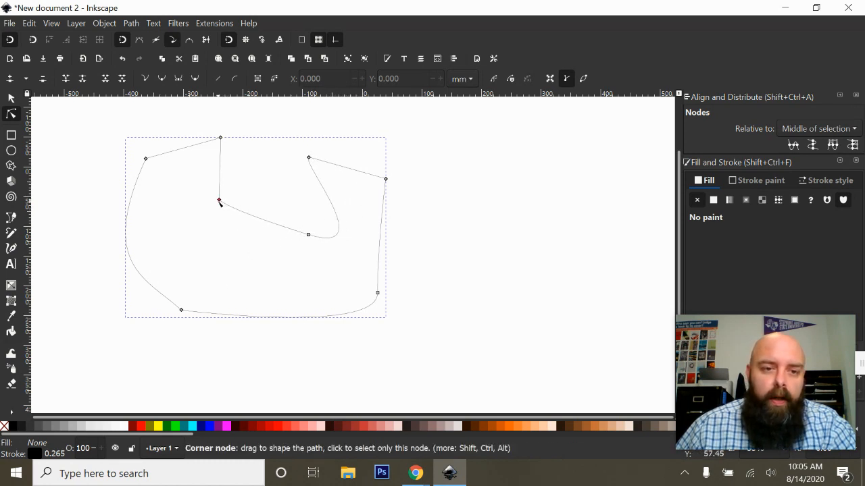
{"action": "left_click_drag", "start_coordinate": [220, 202], "coordinate": [303, 157]}
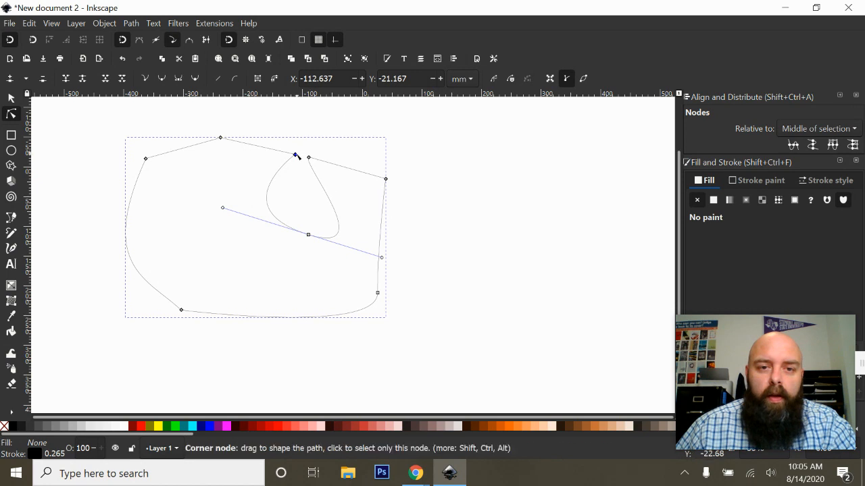
{"action": "left_click_drag", "start_coordinate": [270, 149], "coordinate": [293, 185]}
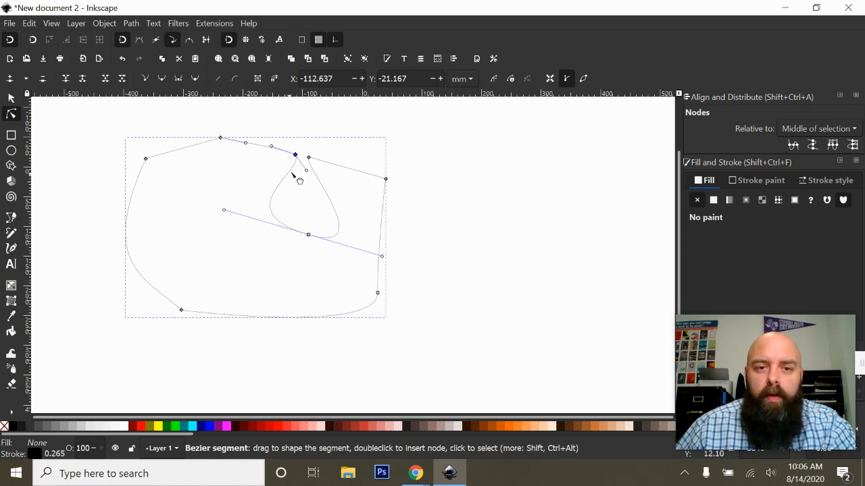
Step: Adjust the handles of the path's lower-right smooth node to round out its bottom and right side
{"action": "left_click", "coordinate": [385, 179]}
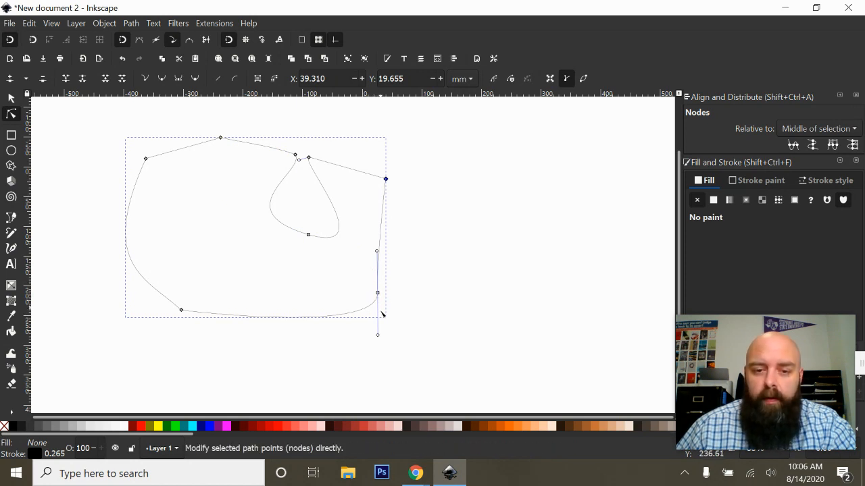
{"action": "left_click_drag", "start_coordinate": [378, 336], "coordinate": [304, 366]}
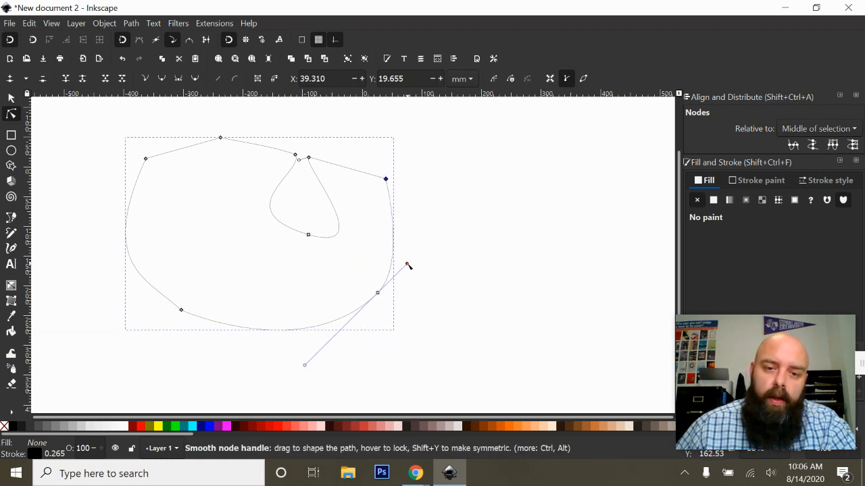
{"action": "left_click_drag", "start_coordinate": [408, 264], "coordinate": [473, 223]}
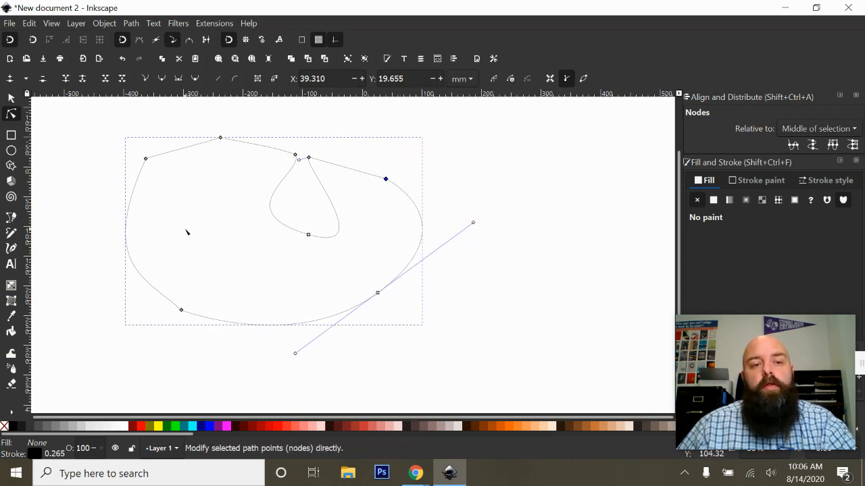
Step: Curve the path's upper-left segment and adjust the neighbouring node handles to round that corner
{"action": "left_click", "coordinate": [146, 159]}
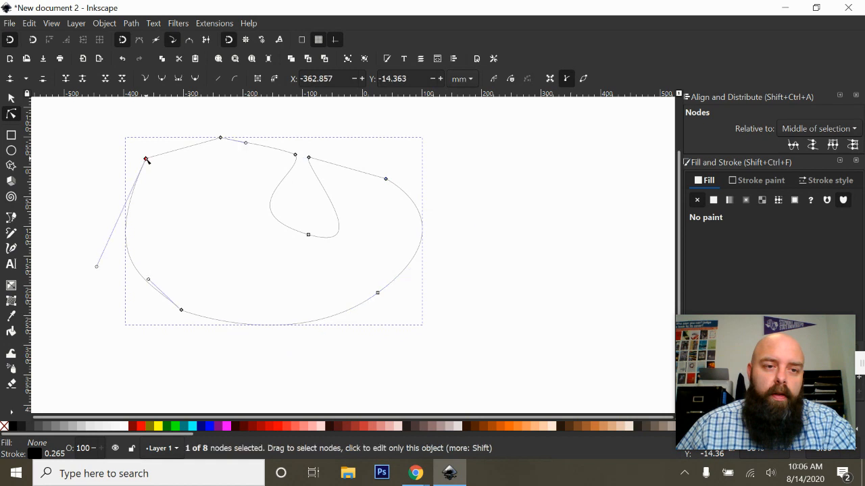
{"action": "left_click_drag", "start_coordinate": [165, 149], "coordinate": [156, 170]}
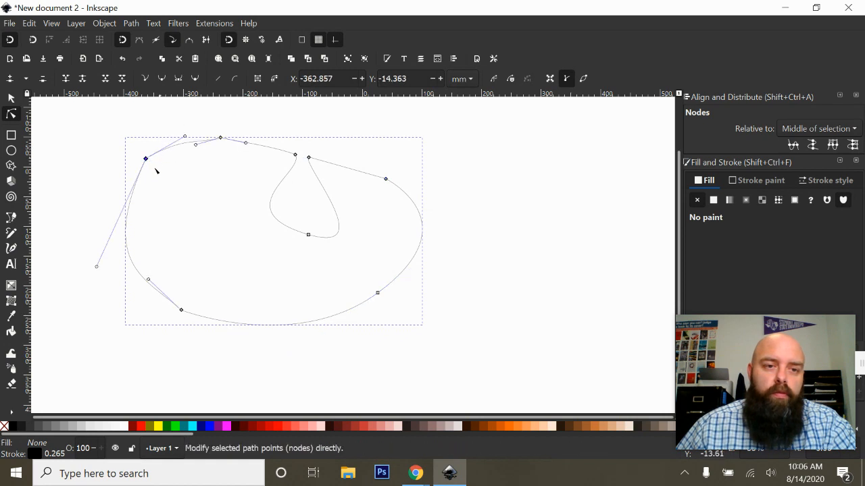
{"action": "left_click_drag", "start_coordinate": [100, 268], "coordinate": [90, 223]}
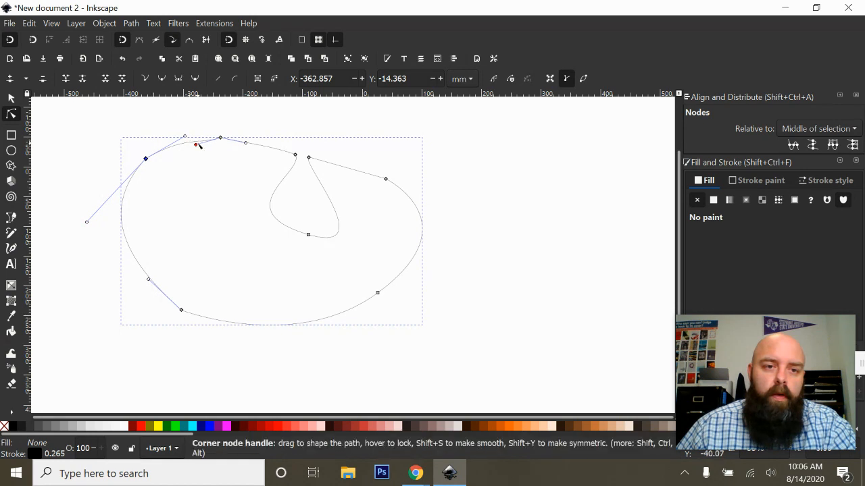
{"action": "left_click_drag", "start_coordinate": [196, 144], "coordinate": [199, 136]}
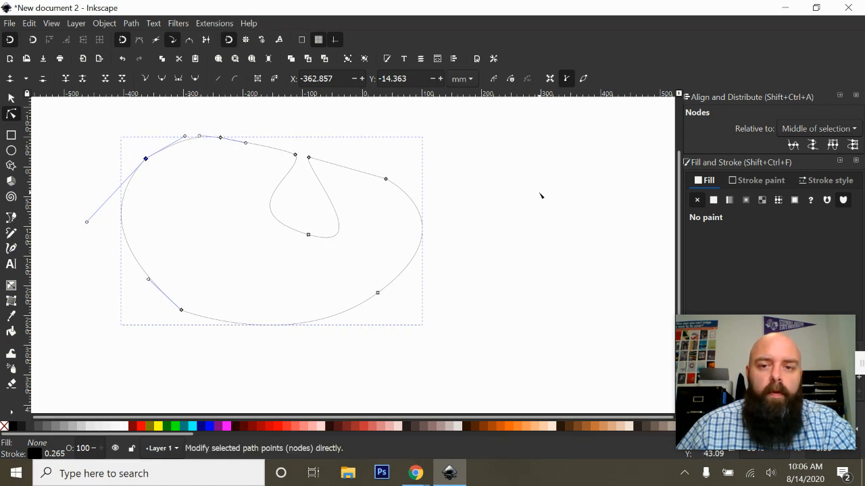
{"action": "left_click", "coordinate": [472, 189]}
Step: Fill the reshaped path with blue and deselect it
{"action": "left_click", "coordinate": [12, 98]}
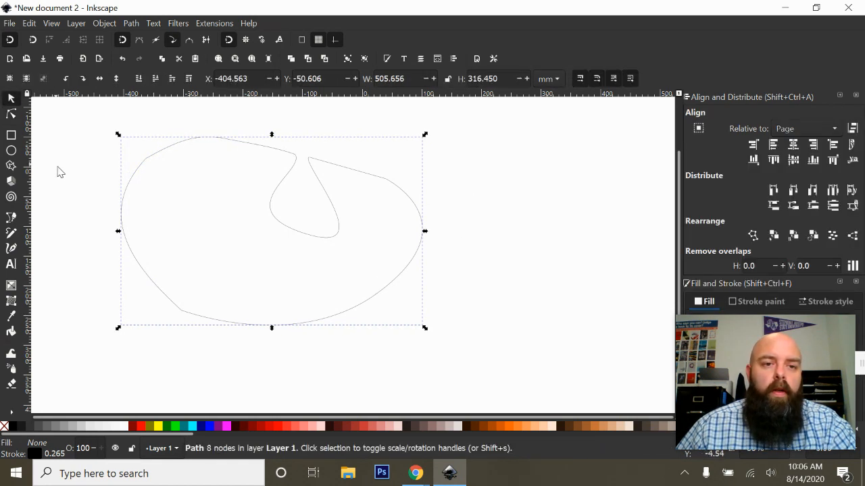
{"action": "left_click", "coordinate": [58, 173]}
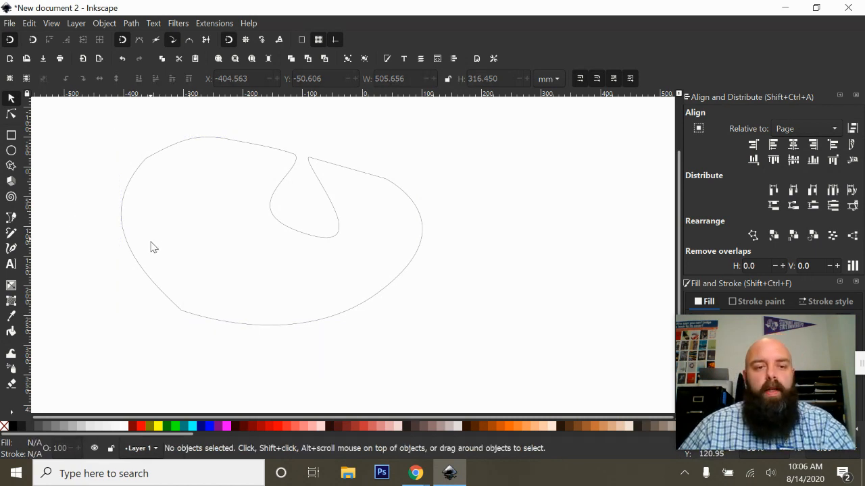
{"action": "left_click", "coordinate": [163, 293]}
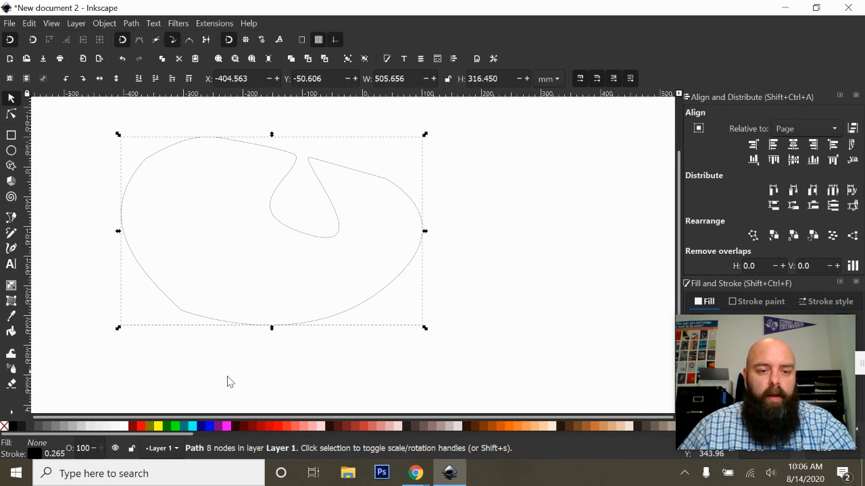
{"action": "left_click", "coordinate": [209, 430]}
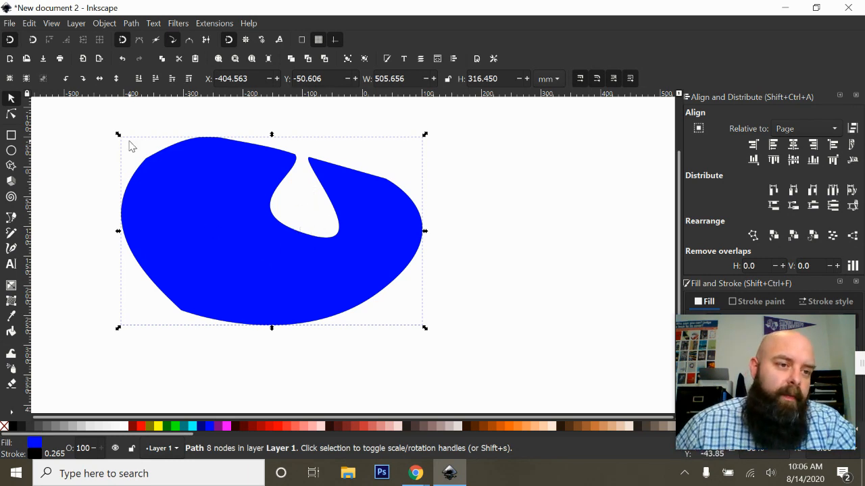
{"action": "left_click", "coordinate": [94, 180]}
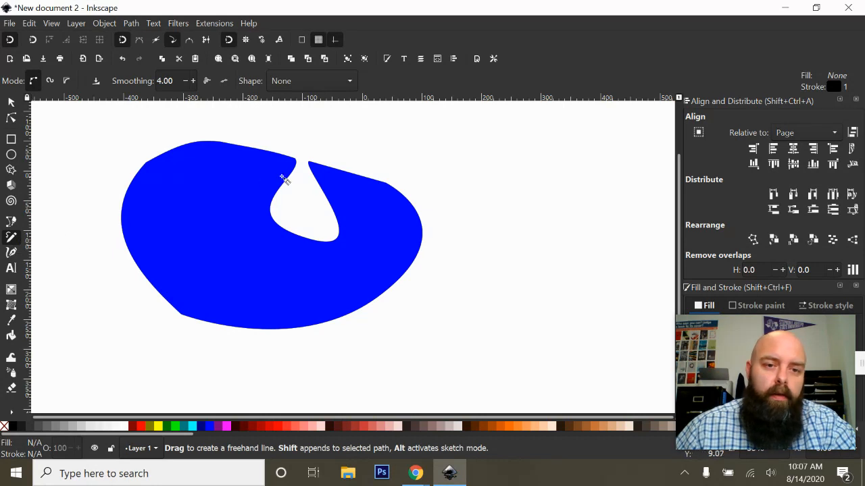
Step: Draw a freehand pencil scribble to the right of the blue shape, plus a short curved line with the Triangle in shape
{"action": "mouse_move", "coordinate": [464, 151]}
{"action": "left_mouse_down"}
{"action": "mouse_move", "coordinate": [514, 172]}
{"action": "mouse_move", "coordinate": [526, 203]}
{"action": "mouse_move", "coordinate": [511, 241]}
{"action": "mouse_move", "coordinate": [536, 273]}
{"action": "mouse_move", "coordinate": [540, 243]}
{"action": "mouse_move", "coordinate": [520, 283]}
{"action": "mouse_move", "coordinate": [537, 204]}
{"action": "mouse_move", "coordinate": [517, 262]}
{"action": "mouse_move", "coordinate": [499, 253]}
{"action": "mouse_move", "coordinate": [492, 211]}
{"action": "mouse_move", "coordinate": [535, 209]}
{"action": "mouse_move", "coordinate": [526, 164]}
{"action": "mouse_move", "coordinate": [545, 166]}
{"action": "mouse_move", "coordinate": [496, 128]}
{"action": "mouse_move", "coordinate": [464, 152]}
{"action": "left_mouse_up"}
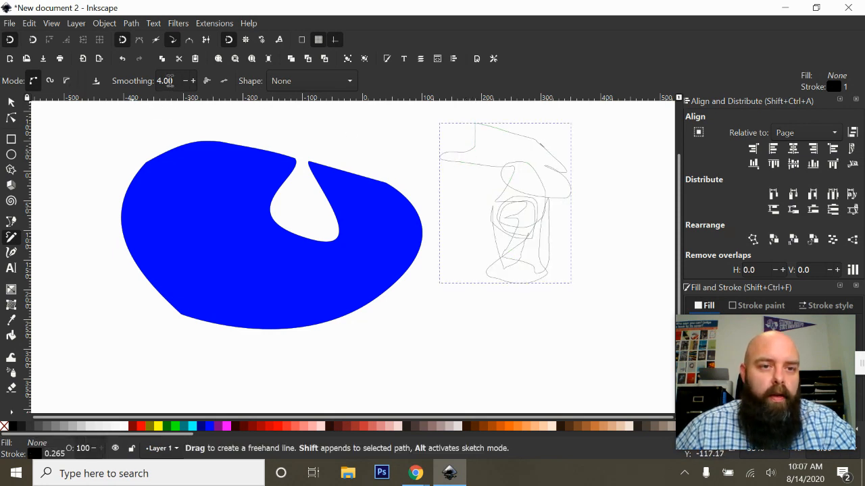
{"action": "left_click", "coordinate": [293, 83]}
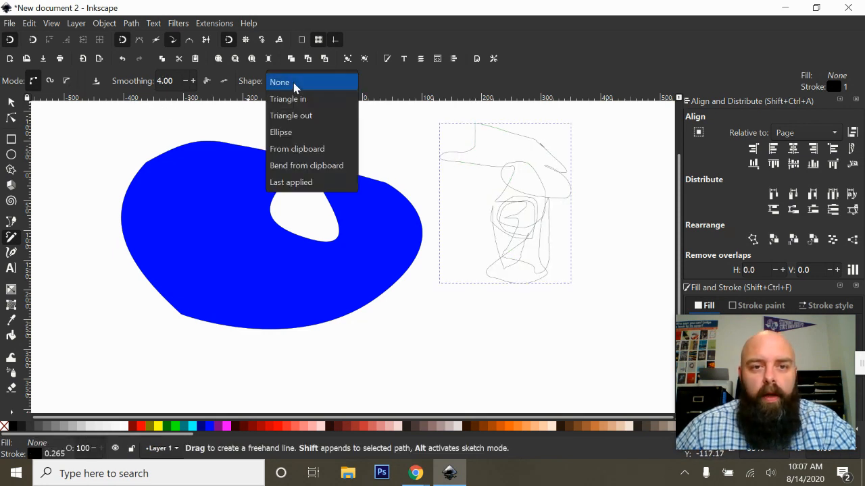
{"action": "left_click", "coordinate": [288, 99]}
{"action": "mouse_move", "coordinate": [382, 152]}
{"action": "left_mouse_down"}
{"action": "mouse_move", "coordinate": [441, 154]}
{"action": "mouse_move", "coordinate": [437, 192]}
{"action": "mouse_move", "coordinate": [415, 195]}
{"action": "left_mouse_up"}
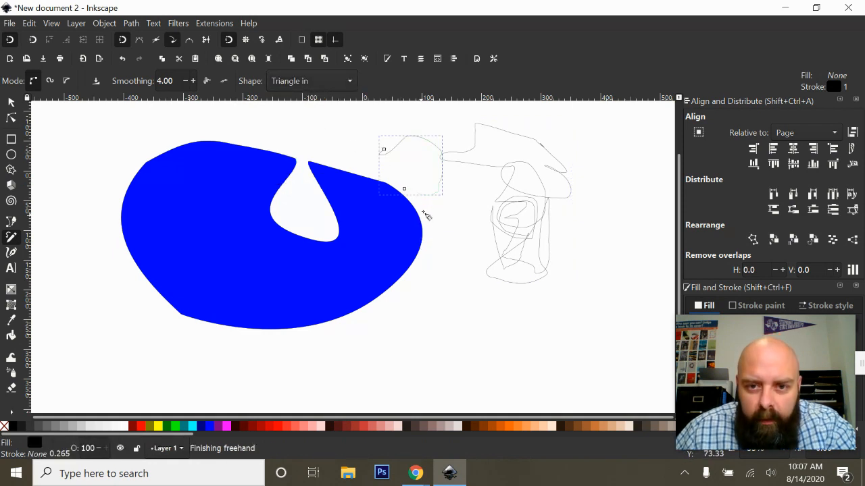
Step: Switch the Pencil tool's shape to Last applied, and set it back to None
{"action": "left_click", "coordinate": [350, 82]}
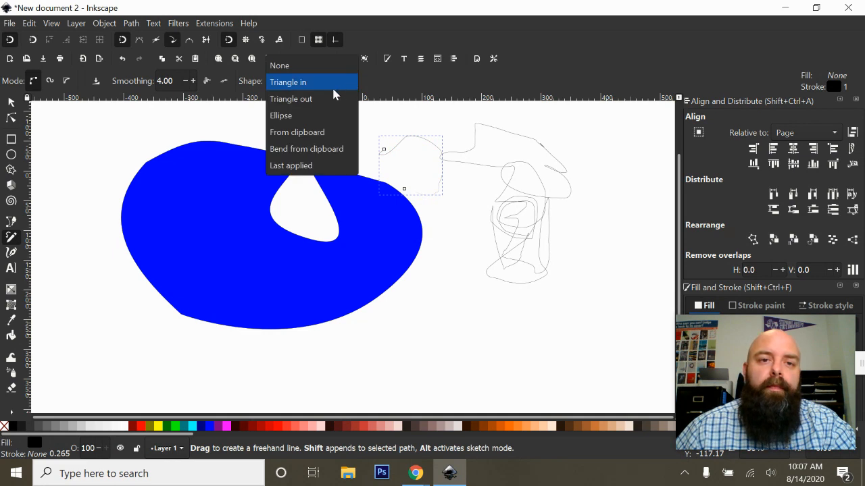
{"action": "left_click", "coordinate": [313, 165]}
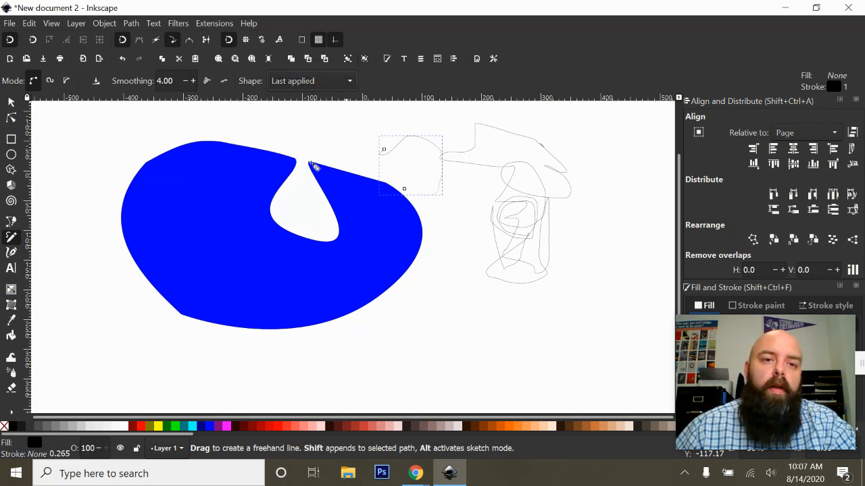
{"action": "left_click", "coordinate": [339, 88]}
{"action": "scroll", "coordinate": [323, 88], "scroll_direction": "up", "scroll_amount": 2}
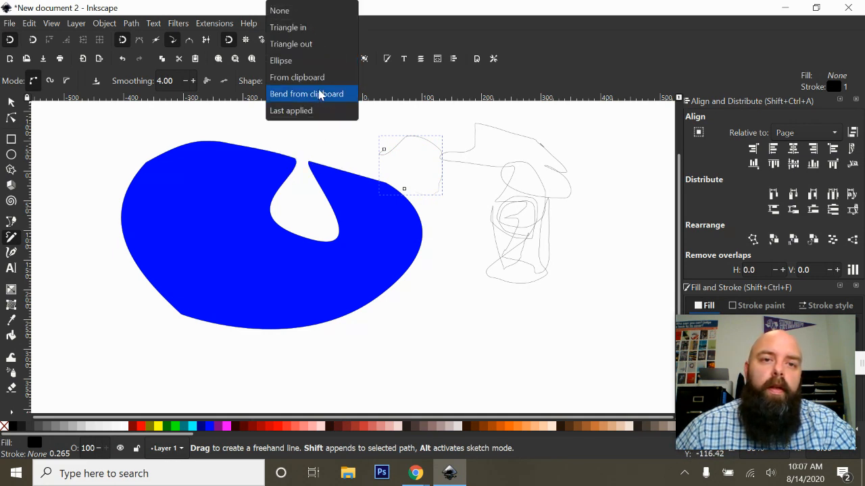
{"action": "left_click", "coordinate": [300, 19]}
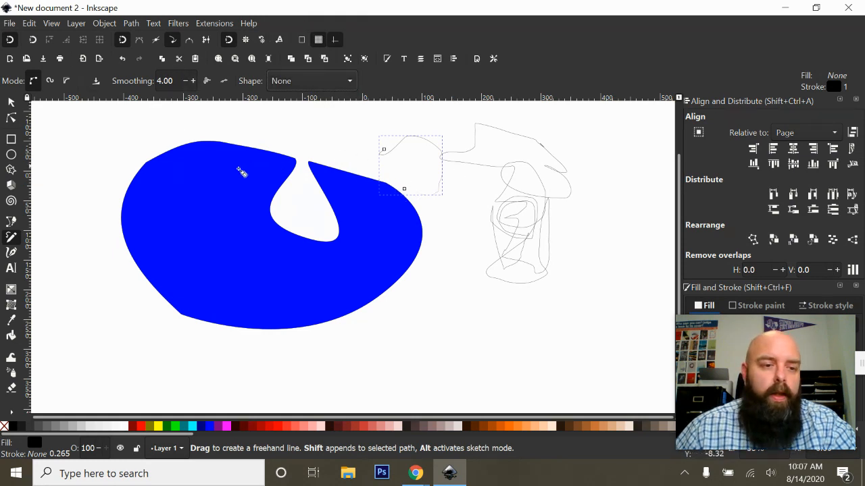
Step: Draw a winding calligraphy stroke with the Dip pen at width 15, running down the left side of the blue shape
{"action": "left_click", "coordinate": [12, 254]}
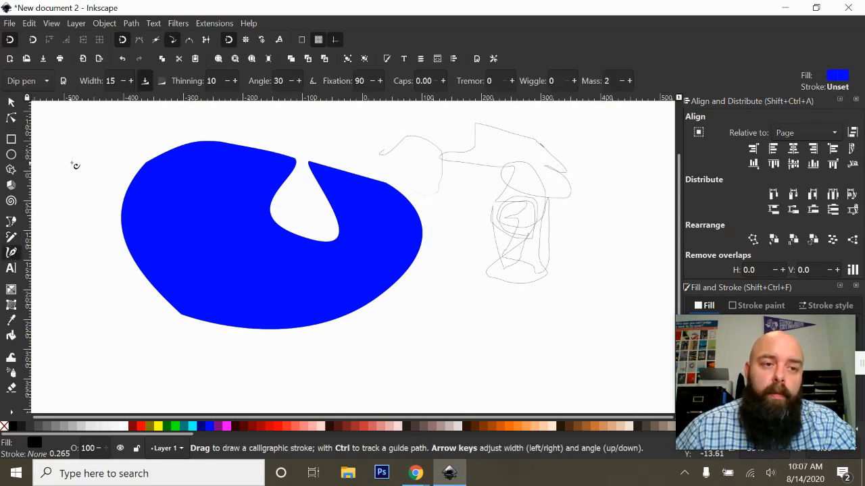
{"action": "mouse_move", "coordinate": [65, 135]}
{"action": "left_mouse_down"}
{"action": "mouse_move", "coordinate": [123, 129]}
{"action": "mouse_move", "coordinate": [126, 138]}
{"action": "mouse_move", "coordinate": [76, 153]}
{"action": "mouse_move", "coordinate": [72, 177]}
{"action": "mouse_move", "coordinate": [118, 179]}
{"action": "mouse_move", "coordinate": [94, 220]}
{"action": "mouse_move", "coordinate": [98, 277]}
{"action": "mouse_move", "coordinate": [83, 263]}
{"action": "mouse_move", "coordinate": [71, 201]}
{"action": "mouse_move", "coordinate": [56, 236]}
{"action": "mouse_move", "coordinate": [79, 275]}
{"action": "mouse_move", "coordinate": [204, 347]}
{"action": "mouse_move", "coordinate": [133, 349]}
{"action": "left_mouse_up"}
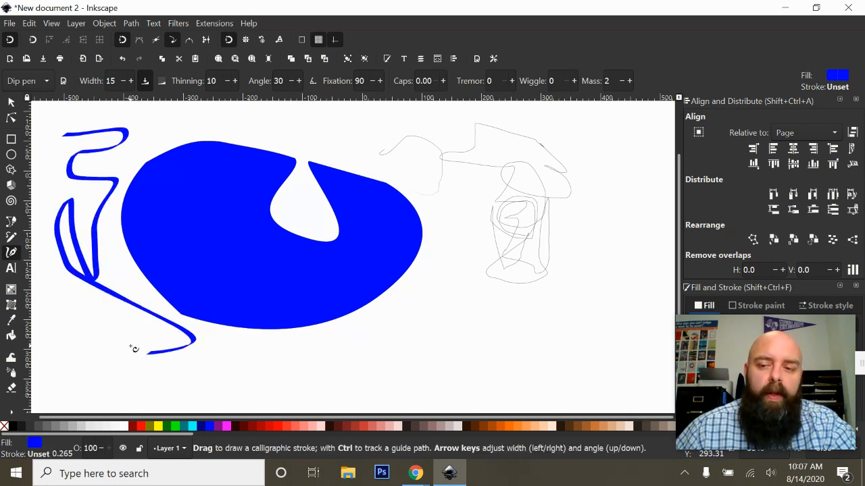
Step: Delete the calligraphy stroke, the blue shape and the large pencil scribble
{"action": "left_click", "coordinate": [11, 102]}
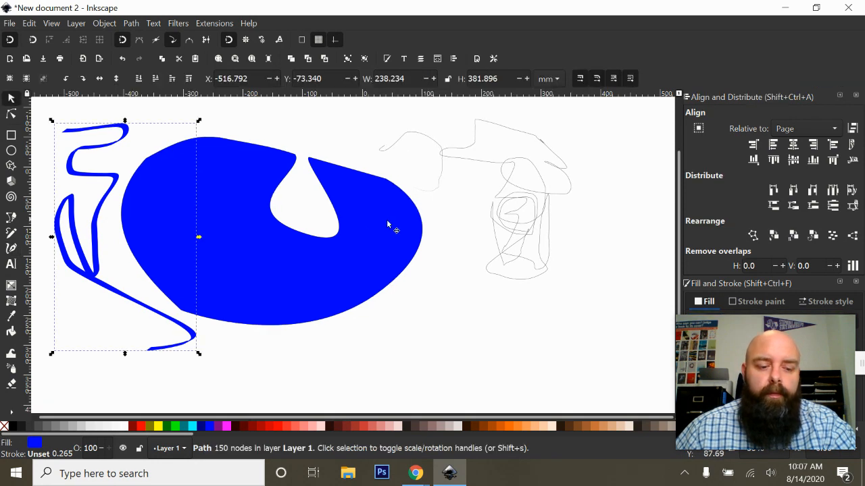
{"action": "mouse_move", "coordinate": [575, 259]}
{"action": "left_mouse_down"}
{"action": "mouse_move", "coordinate": [216, 245]}
{"action": "mouse_move", "coordinate": [456, 273]}
{"action": "left_mouse_up"}
{"action": "left_click_drag", "start_coordinate": [118, 254], "coordinate": [303, 272]}
{"action": "key", "text": "Delete"}
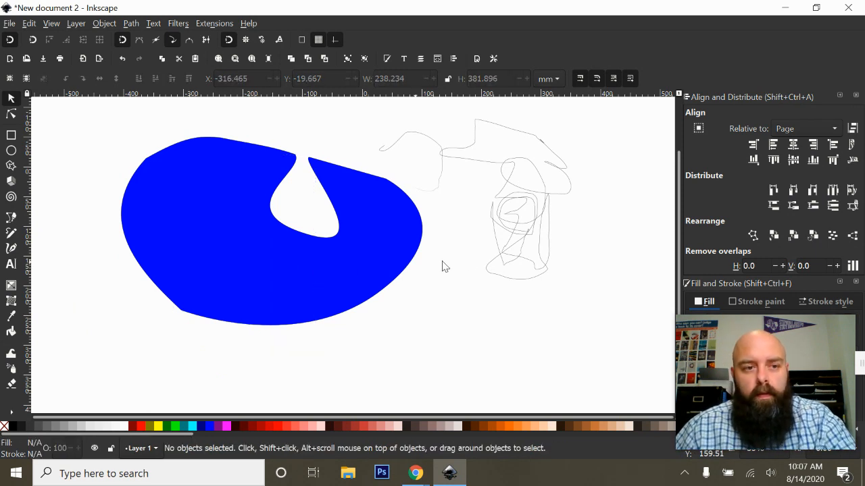
{"action": "mouse_move", "coordinate": [619, 265]}
{"action": "left_mouse_down"}
{"action": "mouse_move", "coordinate": [548, 256]}
{"action": "mouse_move", "coordinate": [209, 267]}
{"action": "mouse_move", "coordinate": [250, 300]}
{"action": "left_mouse_up"}
{"action": "key", "text": "Delete"}
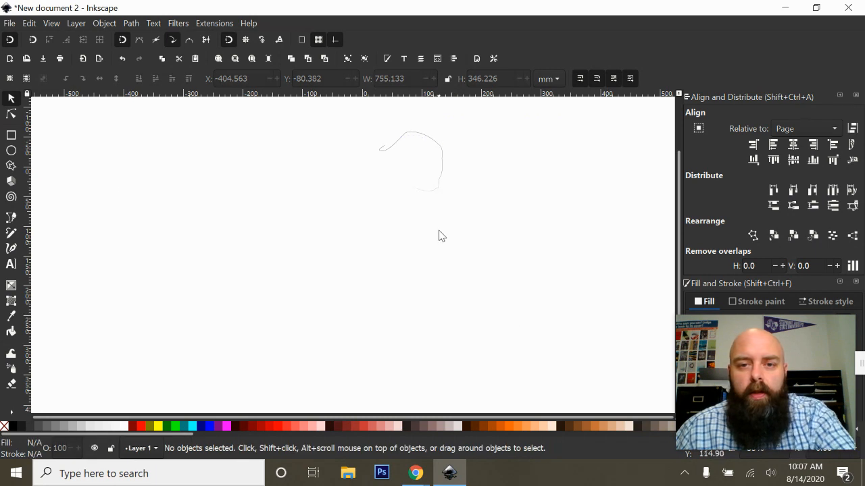
Step: Delete the remaining thin curved line from the upper part of the canvas
{"action": "left_click", "coordinate": [443, 180]}
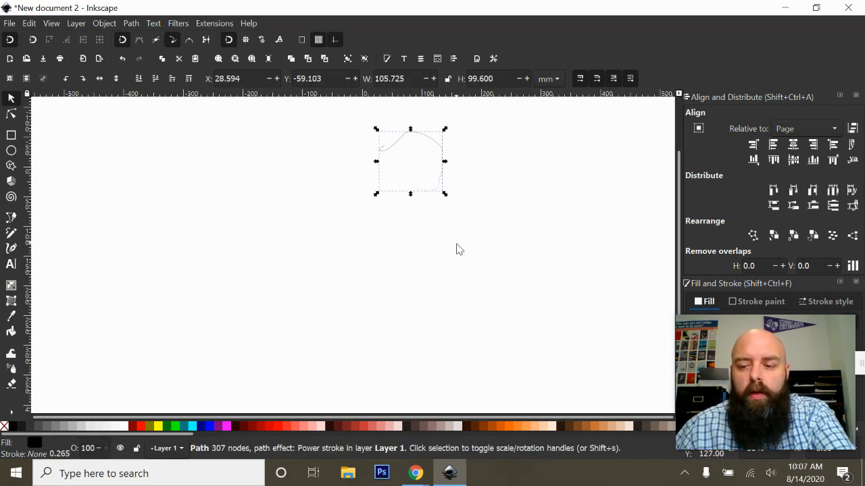
{"action": "key", "text": "Delete"}
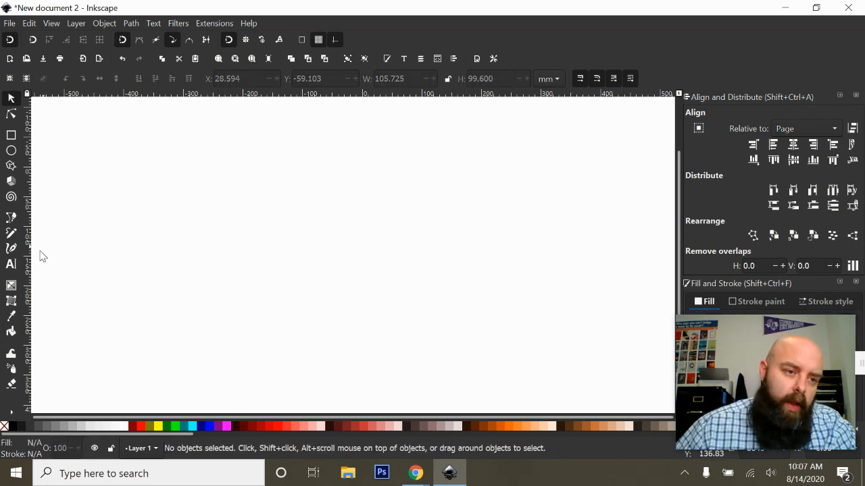
Step: Add the text HI on the empty canvas and set a wrapping width for it by resizing its frame
{"action": "left_click", "coordinate": [13, 267]}
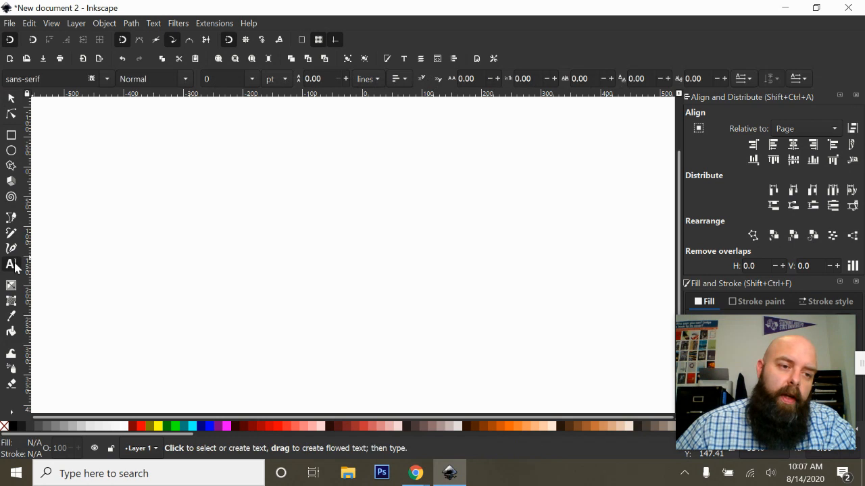
{"action": "left_click", "coordinate": [141, 226]}
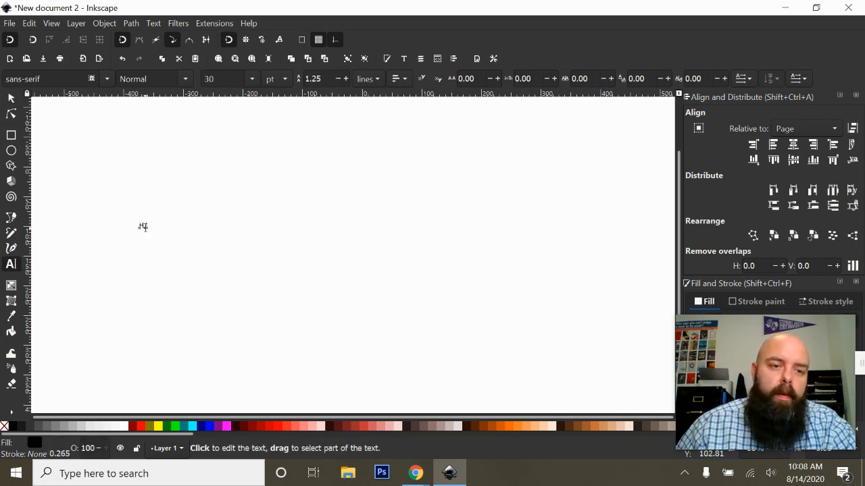
{"action": "left_click_drag", "start_coordinate": [157, 238], "coordinate": [230, 270]}
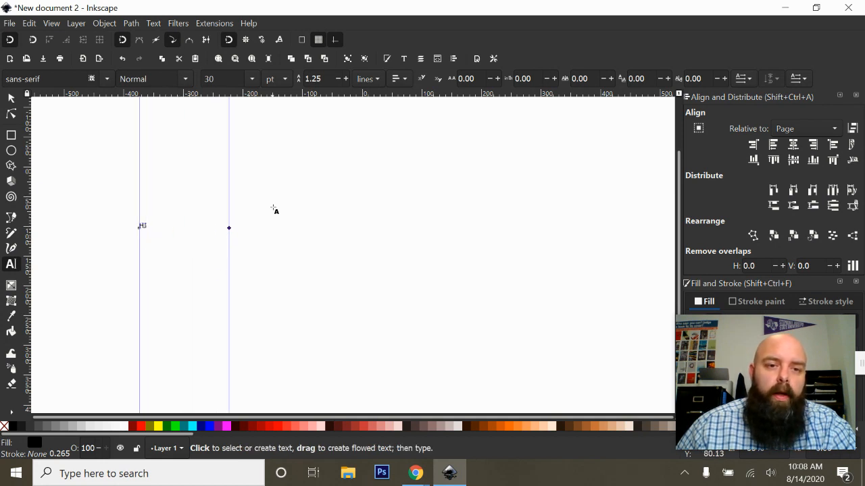
Step: Create a flowed text frame in the middle of the canvas reading Hello, with a font size of 56 pt
{"action": "left_click_drag", "start_coordinate": [268, 186], "coordinate": [409, 315]}
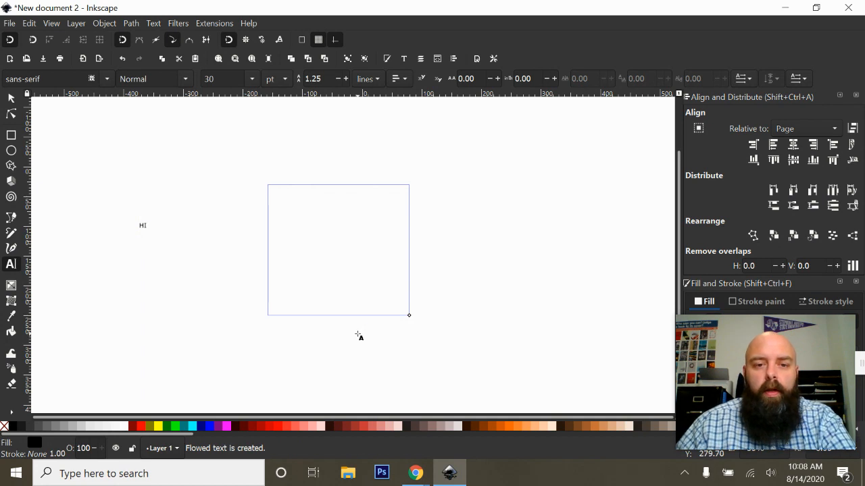
{"action": "type", "text": "Hello"}
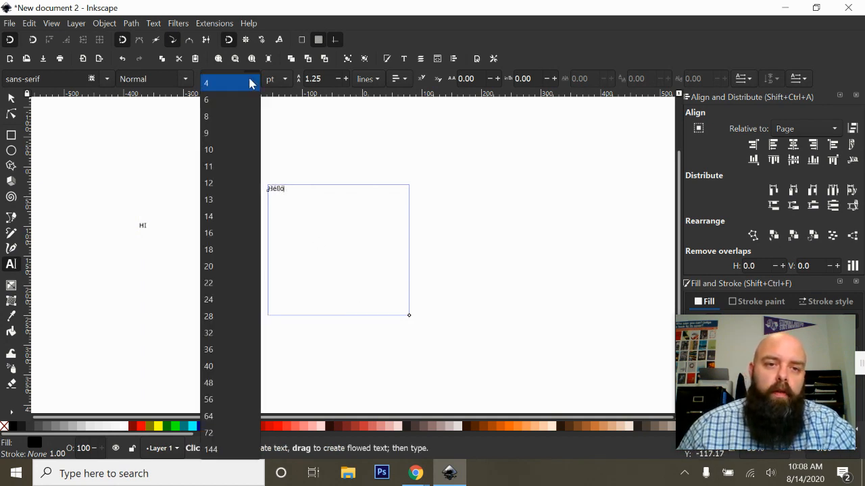
{"action": "left_click", "coordinate": [252, 79]}
{"action": "left_click", "coordinate": [224, 398]}
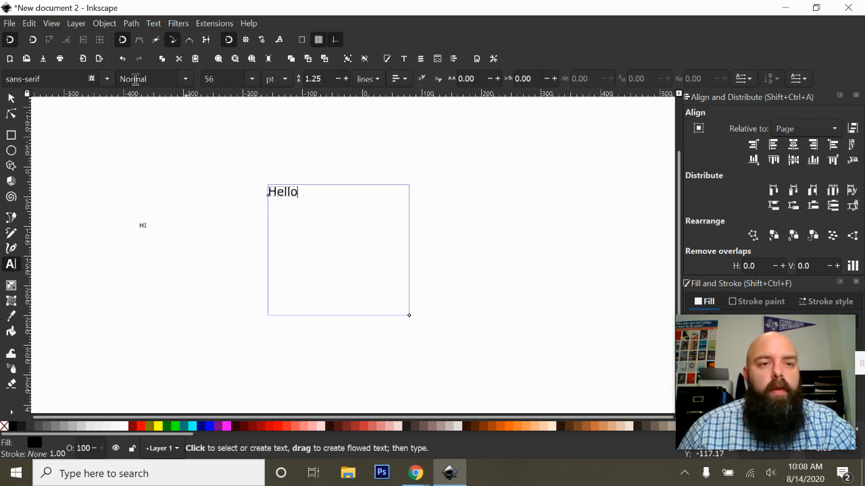
Step: Make the Hello text bold and change its font to Showcard Gothic
{"action": "left_click", "coordinate": [186, 80]}
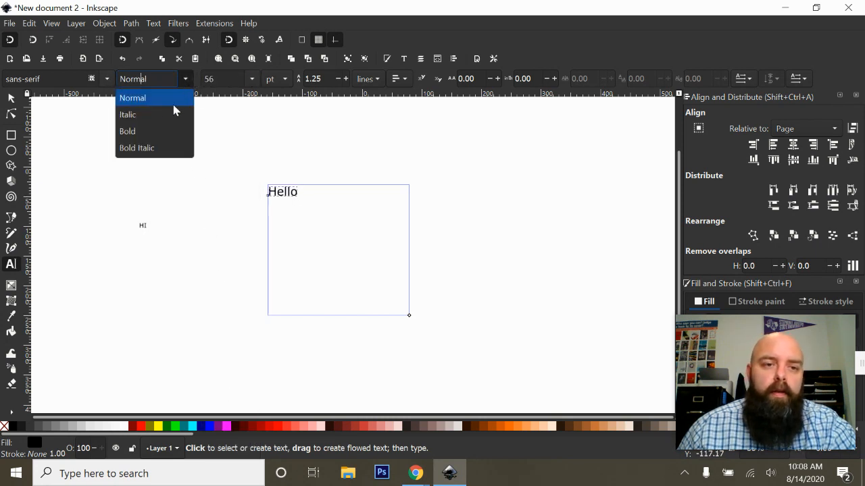
{"action": "left_click", "coordinate": [141, 133]}
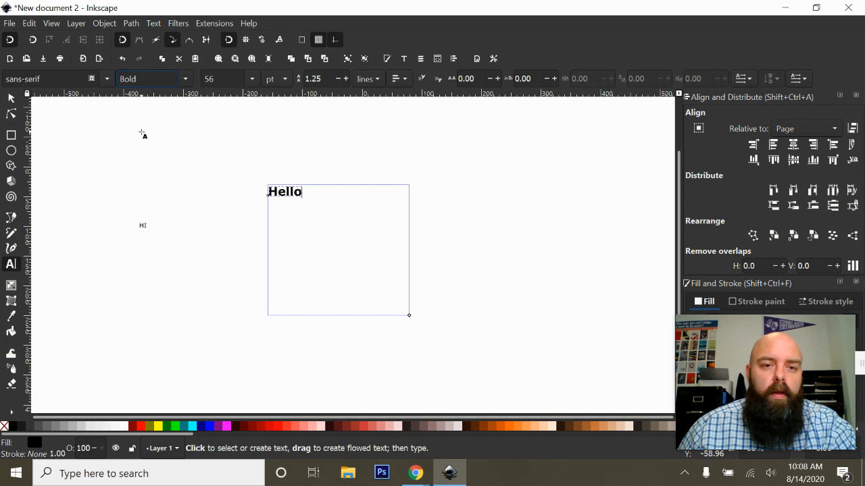
{"action": "left_click", "coordinate": [107, 79]}
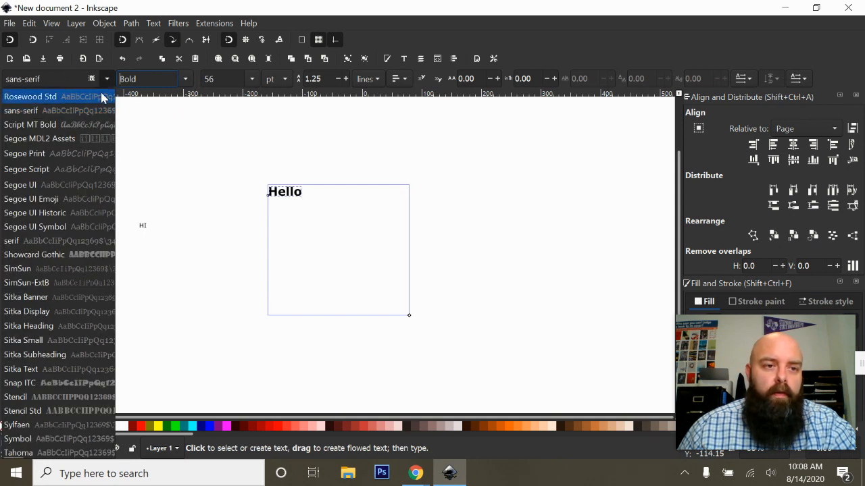
{"action": "left_click", "coordinate": [36, 254]}
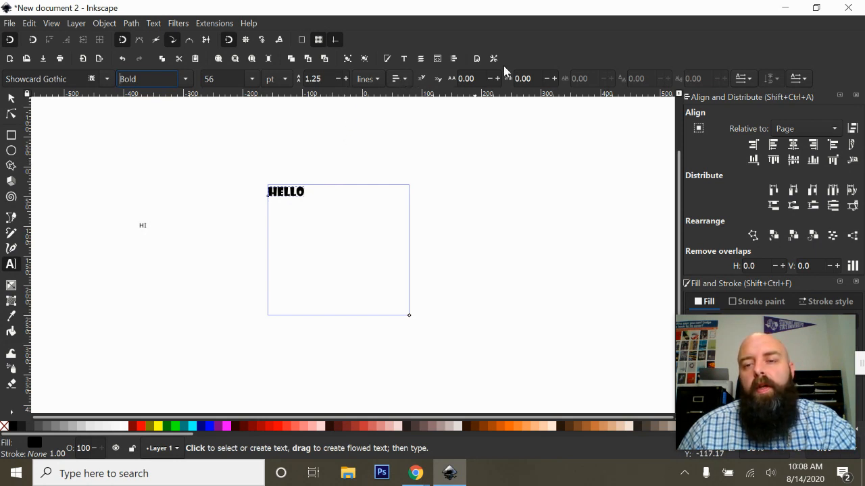
Step: Scale the Hello text up to about 410 mm wide and 282 mm high
{"action": "left_click", "coordinate": [11, 98]}
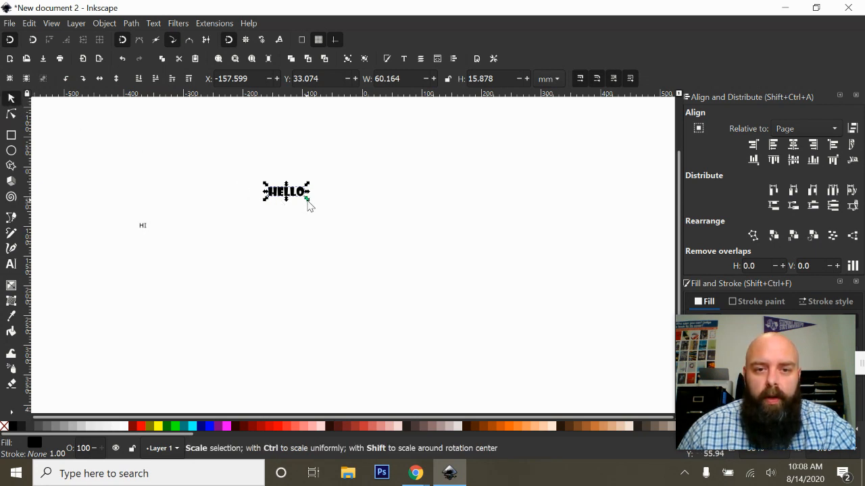
{"action": "left_click_drag", "start_coordinate": [306, 203], "coordinate": [517, 344]}
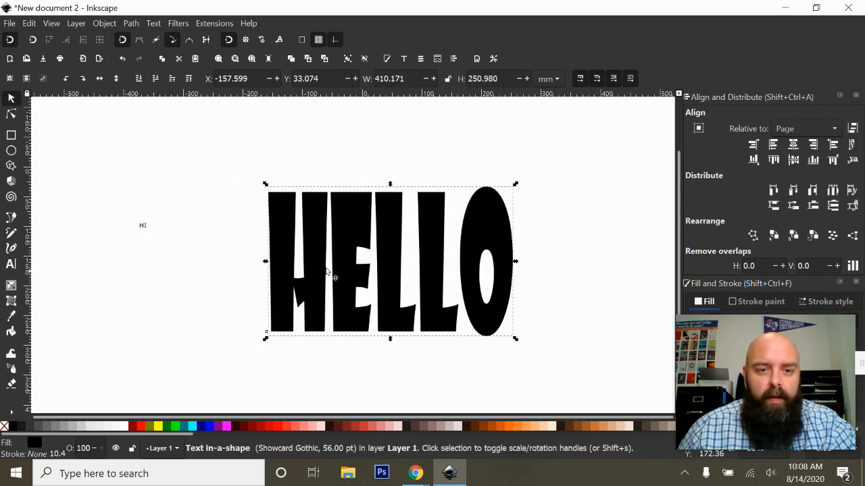
{"action": "mouse_move", "coordinate": [391, 184]}
{"action": "left_mouse_down"}
{"action": "mouse_move", "coordinate": [390, 148]}
{"action": "mouse_move", "coordinate": [389, 167]}
{"action": "left_mouse_up"}
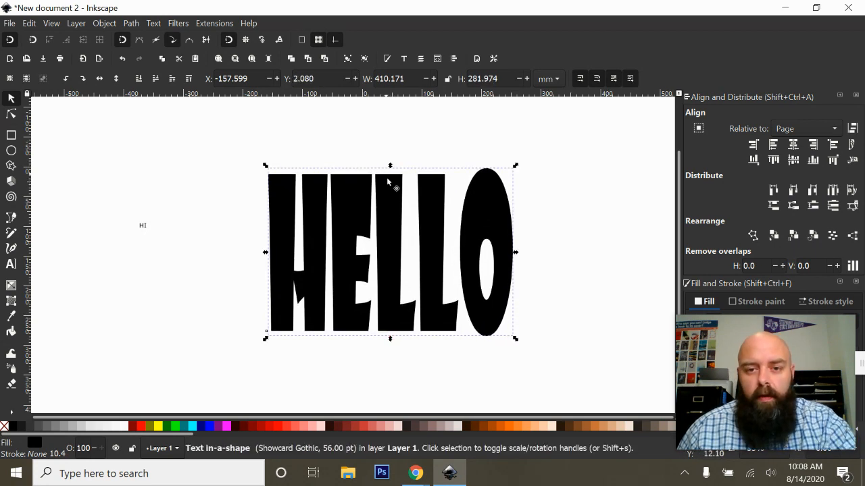
Step: Rotate the Hello text clockwise so it slopes downward, and skew its upper edge toward the HI text
{"action": "left_click", "coordinate": [421, 233]}
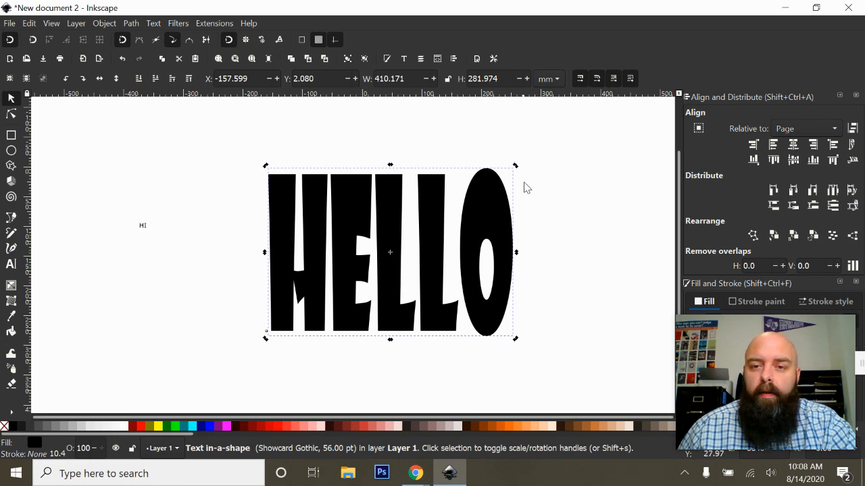
{"action": "left_click_drag", "start_coordinate": [517, 169], "coordinate": [533, 262]}
{"action": "left_click_drag", "start_coordinate": [394, 112], "coordinate": [219, 125]}
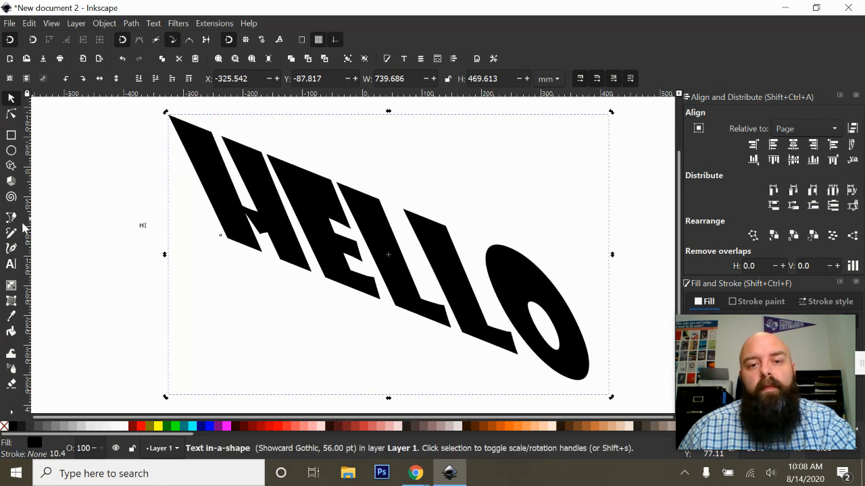
{"action": "left_click", "coordinate": [86, 254]}
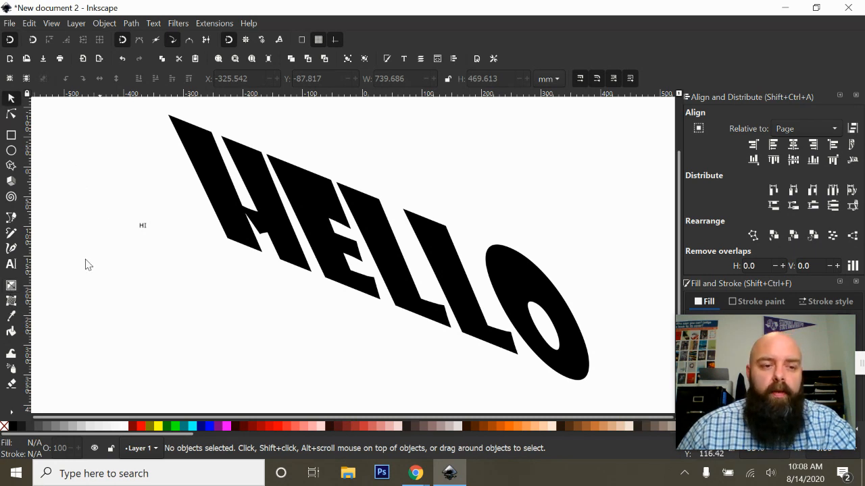
{"action": "left_click", "coordinate": [10, 287]}
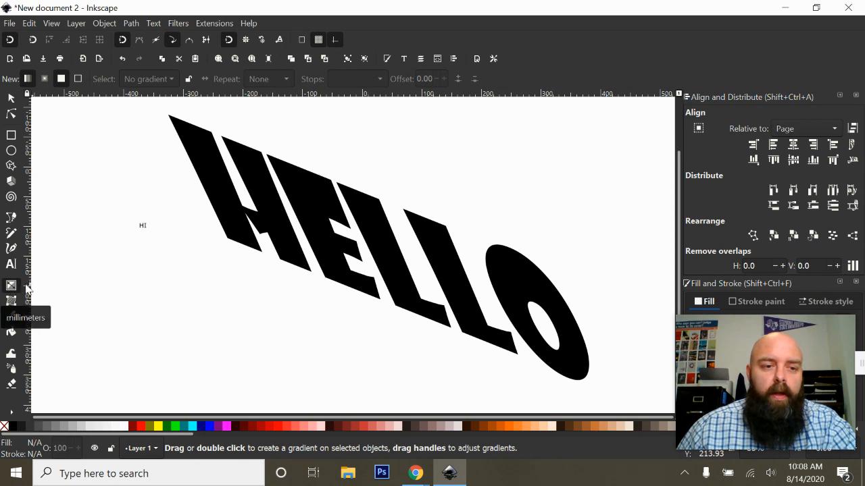
{"action": "left_click", "coordinate": [10, 98]}
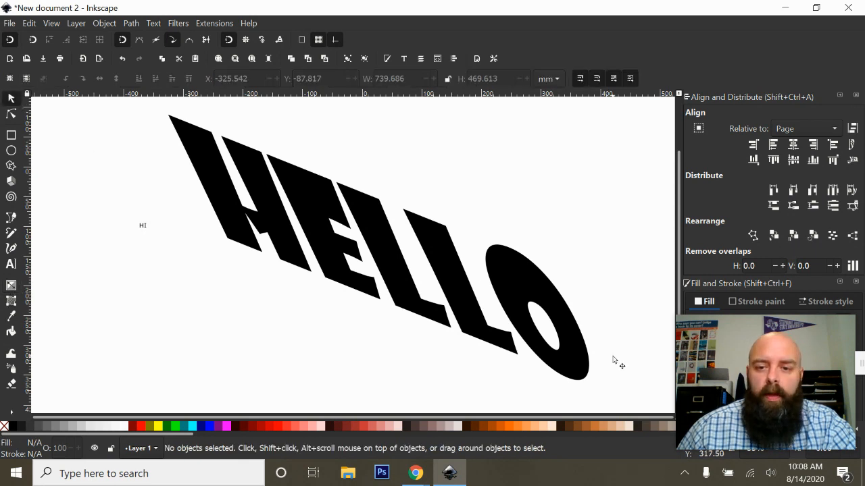
Step: Delete the large skewed Hello text and the small HI text
{"action": "left_click_drag", "start_coordinate": [598, 352], "coordinate": [575, 357]}
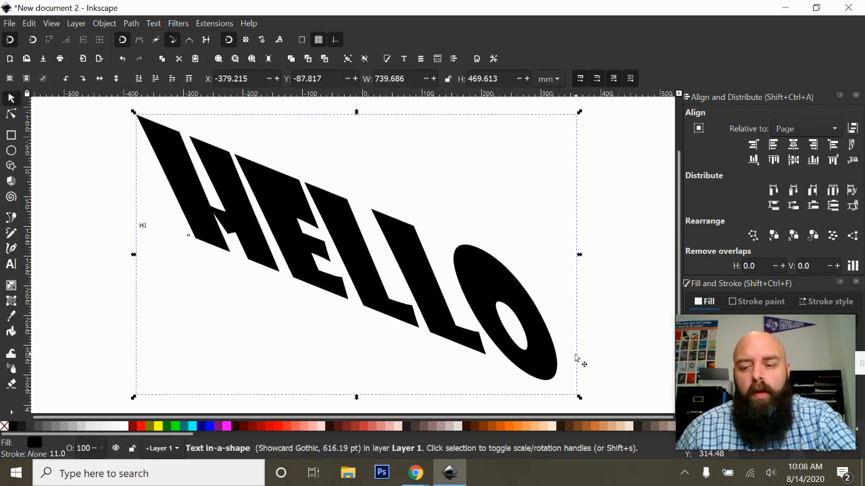
{"action": "key", "text": "Delete"}
{"action": "left_click", "coordinate": [143, 227]}
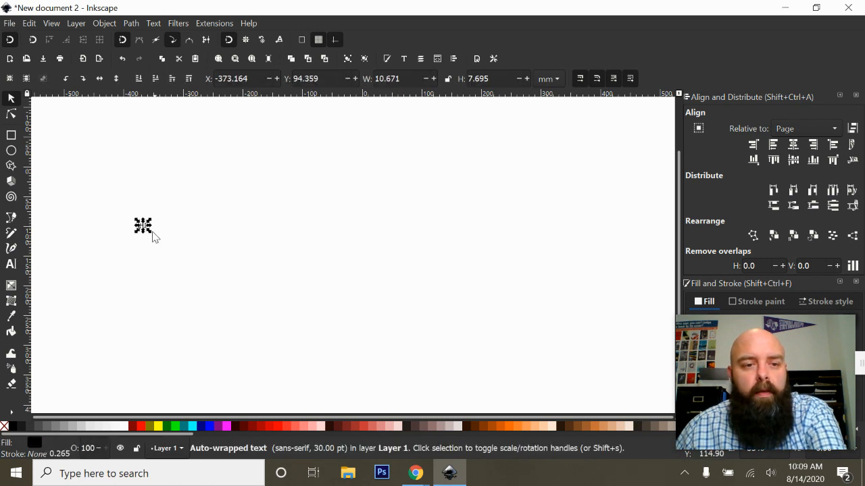
{"action": "key", "text": "Delete"}
Step: Draw a blue rectangle about 600 mm wide and 342 mm high in the middle of the canvas
{"action": "left_click", "coordinate": [10, 135]}
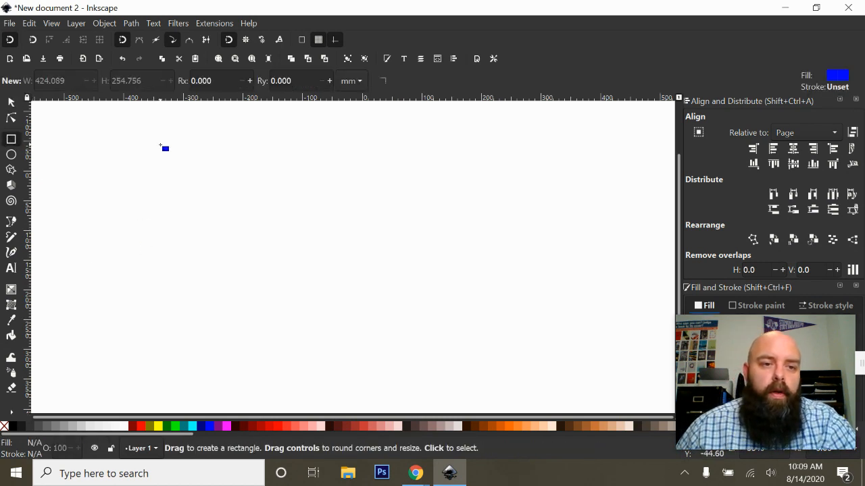
{"action": "left_click_drag", "start_coordinate": [160, 145], "coordinate": [519, 347]}
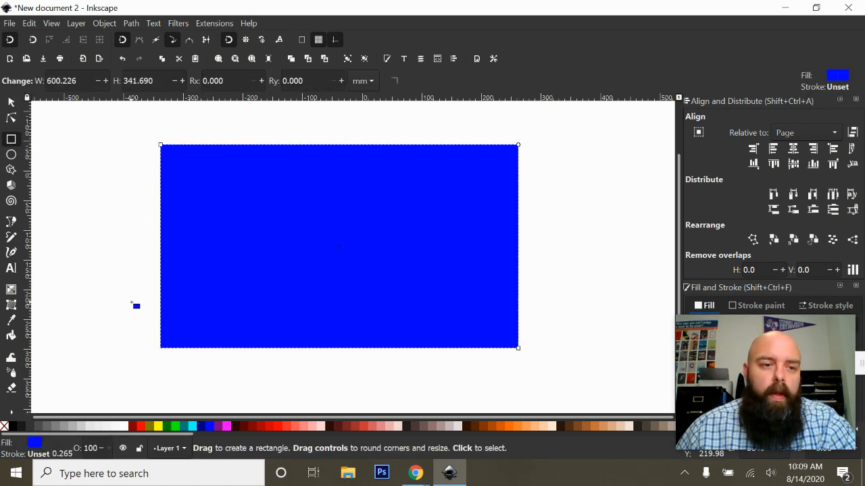
Step: Draw a horizontal linear gradient across the middle of the blue rectangle and color its end stop yellow
{"action": "left_click", "coordinate": [11, 290]}
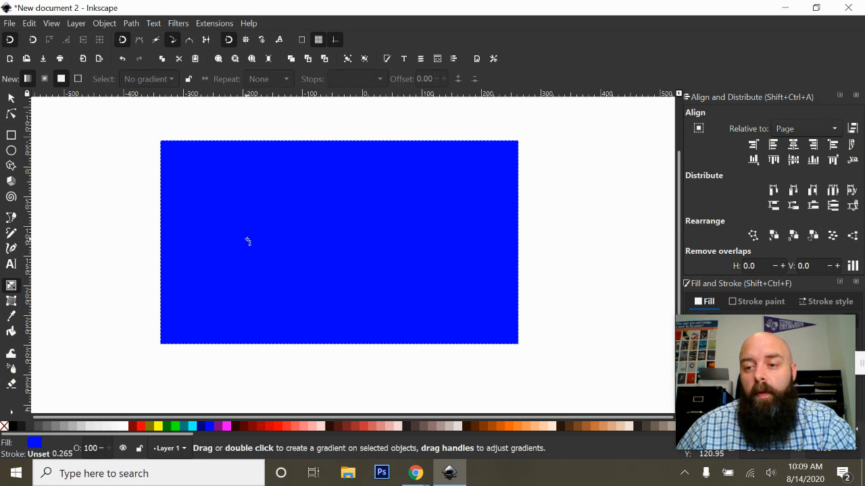
{"action": "left_click_drag", "start_coordinate": [212, 234], "coordinate": [444, 236]}
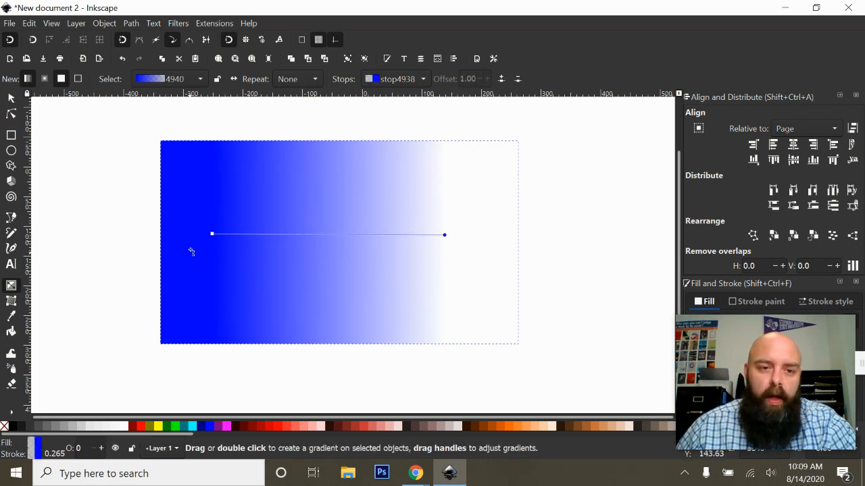
{"action": "left_click", "coordinate": [211, 235]}
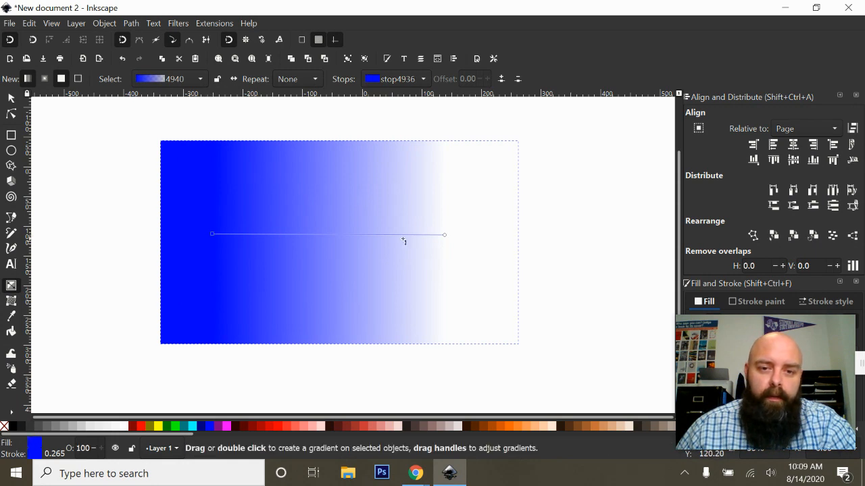
{"action": "left_click", "coordinate": [446, 236]}
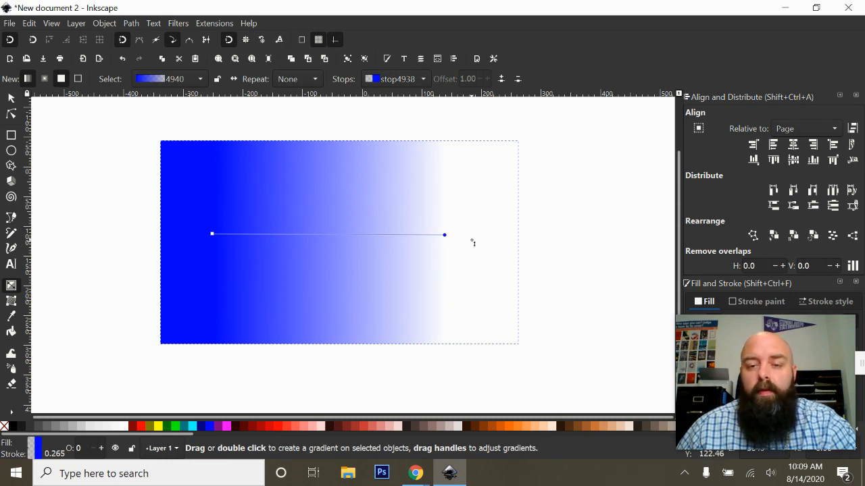
{"action": "left_click", "coordinate": [159, 427]}
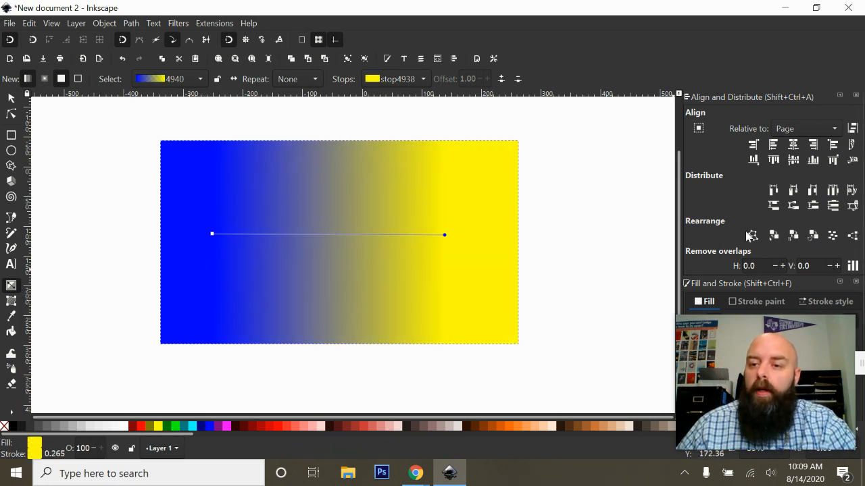
Step: Switch the rectangle's fill from the linear gradient to a flat blue color
{"action": "scroll", "coordinate": [745, 228], "scroll_direction": "down", "scroll_amount": 3}
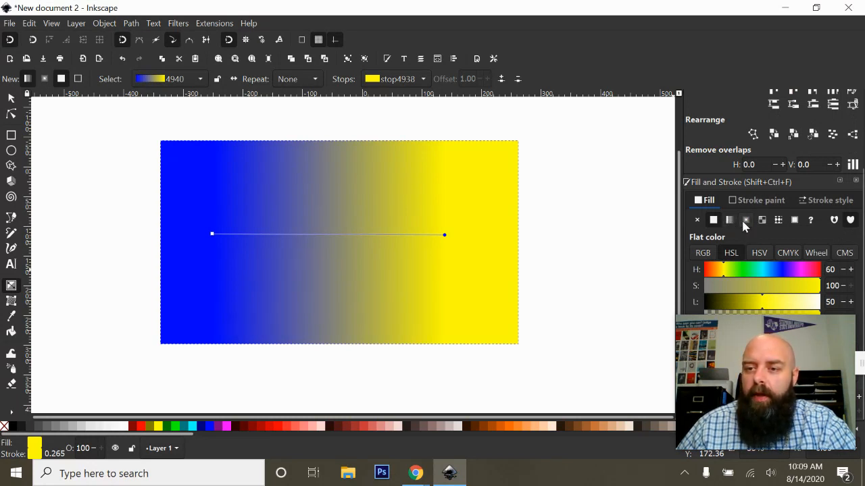
{"action": "left_click", "coordinate": [730, 220]}
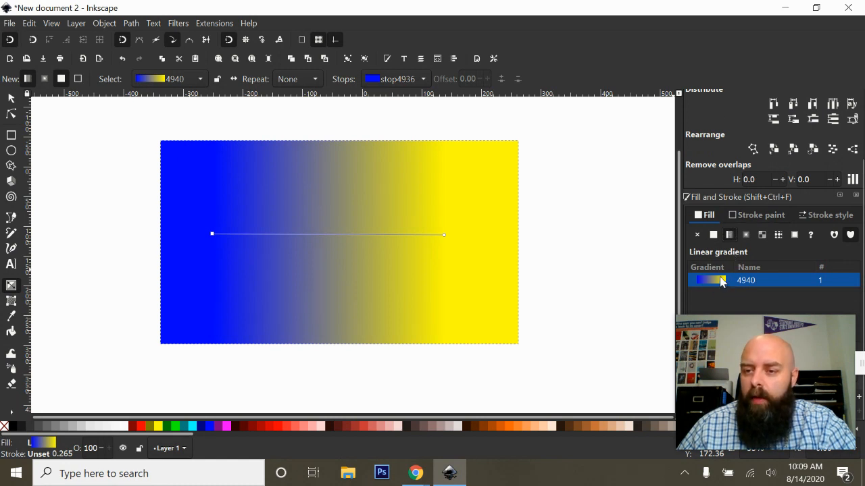
{"action": "left_click", "coordinate": [713, 236]}
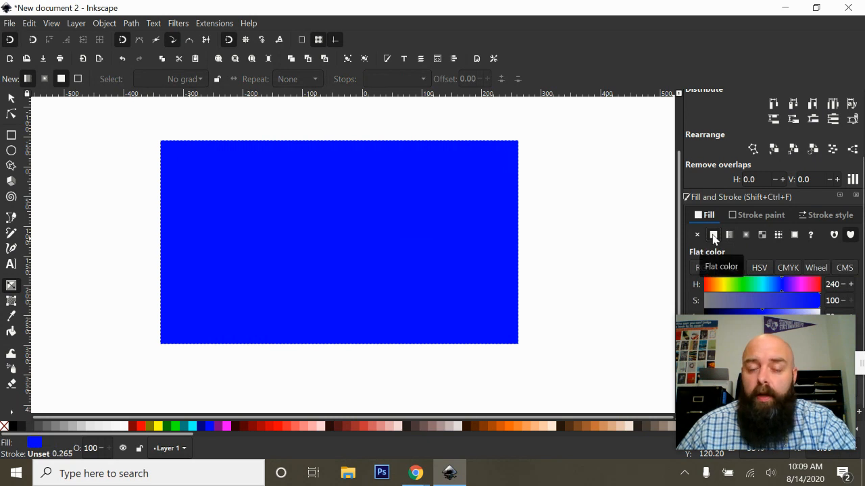
Step: Apply a linear gradient fill spanning the rectangle's full width and color its end stop yellow
{"action": "left_click", "coordinate": [729, 235]}
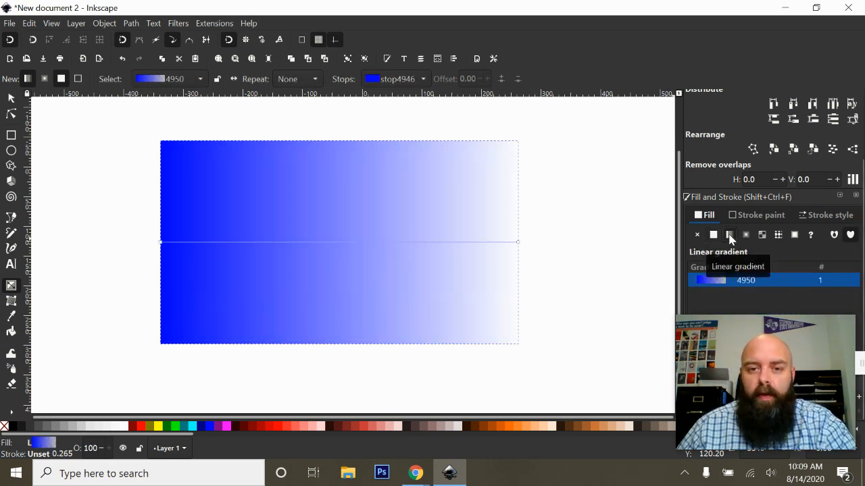
{"action": "left_click", "coordinate": [518, 243]}
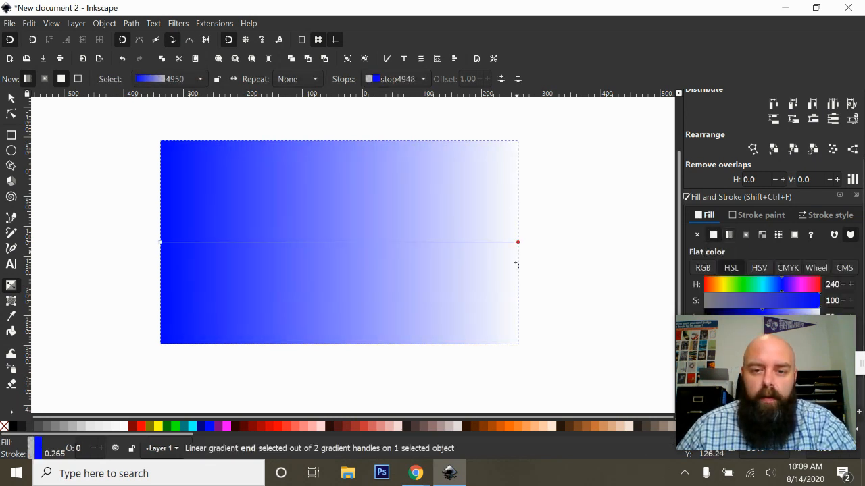
{"action": "left_click", "coordinate": [158, 426]}
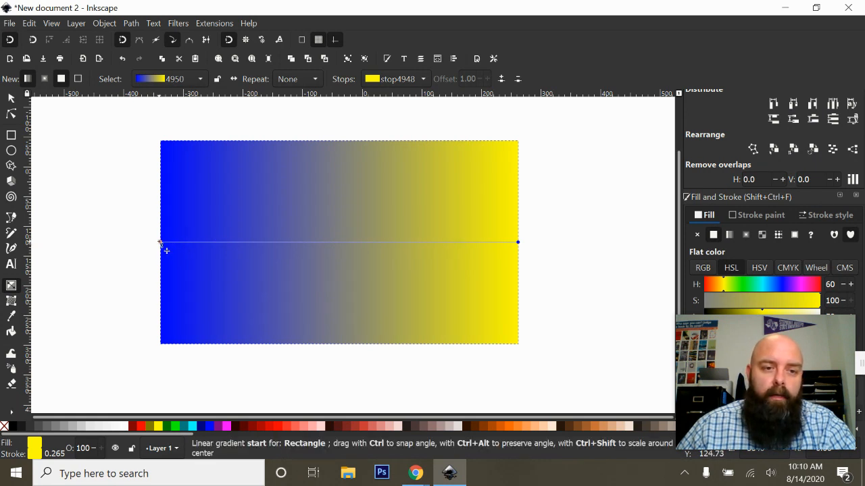
Step: Reposition the linear gradient's start and end handles so it runs diagonally from the rectangle's upper-left area to near its lower-right corner
{"action": "left_click_drag", "start_coordinate": [160, 242], "coordinate": [439, 336]}
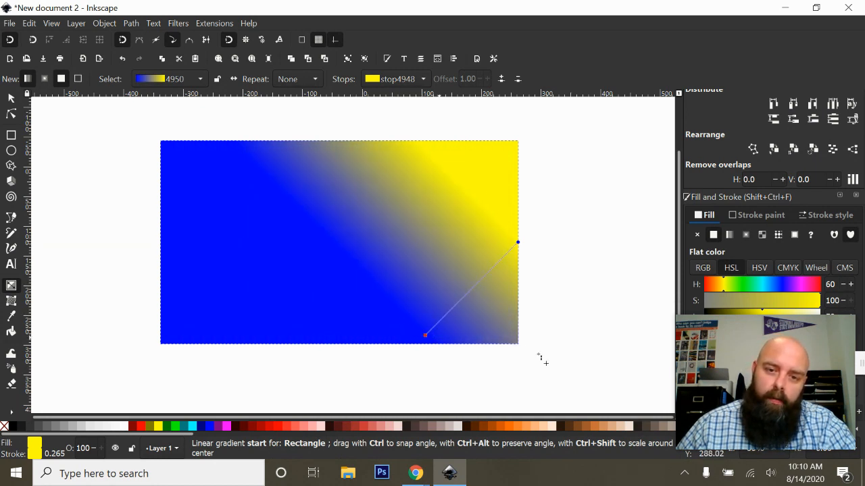
{"action": "left_click_drag", "start_coordinate": [539, 355], "coordinate": [185, 159]}
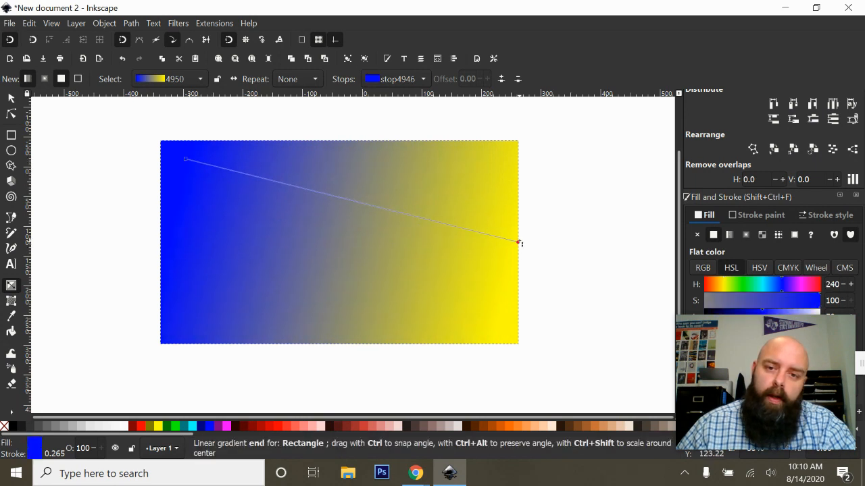
{"action": "left_click_drag", "start_coordinate": [518, 244], "coordinate": [494, 330]}
Step: Try lime green on the gradient's start stop, and return that stop to blue
{"action": "left_click", "coordinate": [185, 160]}
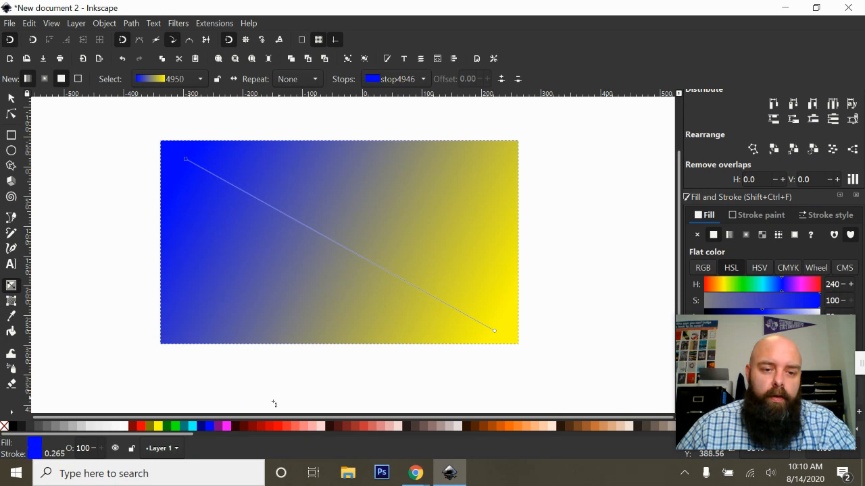
{"action": "left_click", "coordinate": [177, 431]}
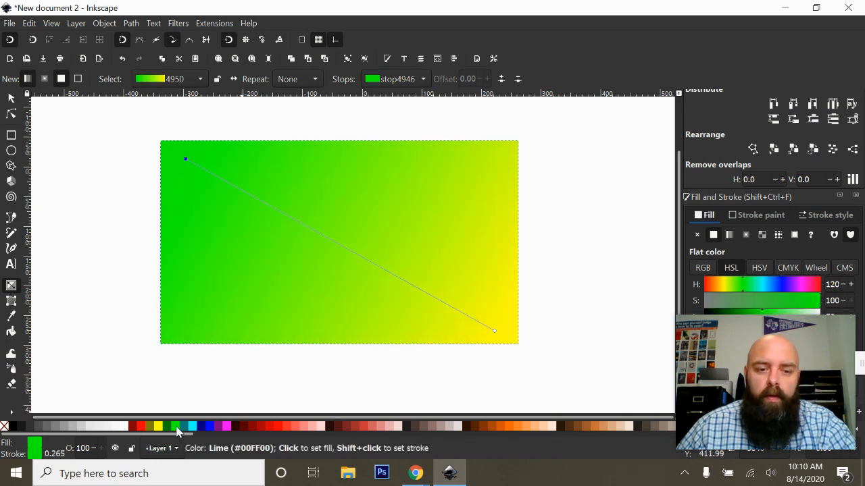
{"action": "left_click", "coordinate": [207, 425]}
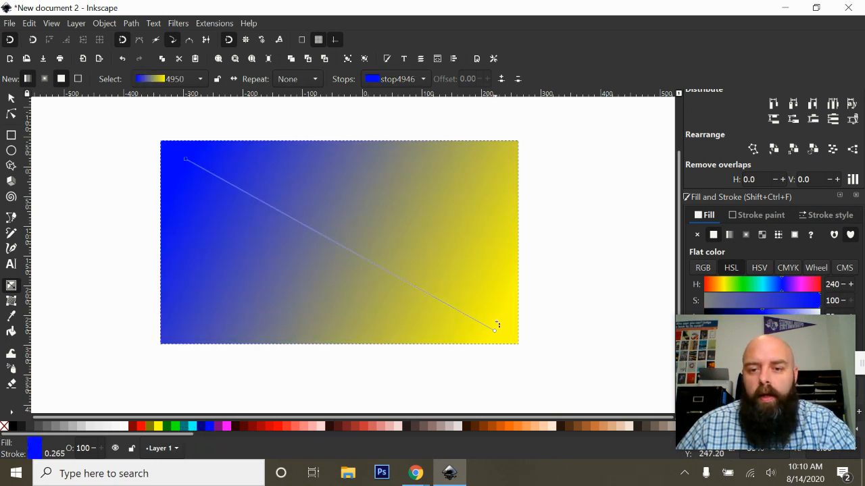
Step: Add a middle stop to the diagonal gradient, move it to an offset of about 0.43, and color it red
{"action": "double_click", "coordinate": [344, 247]}
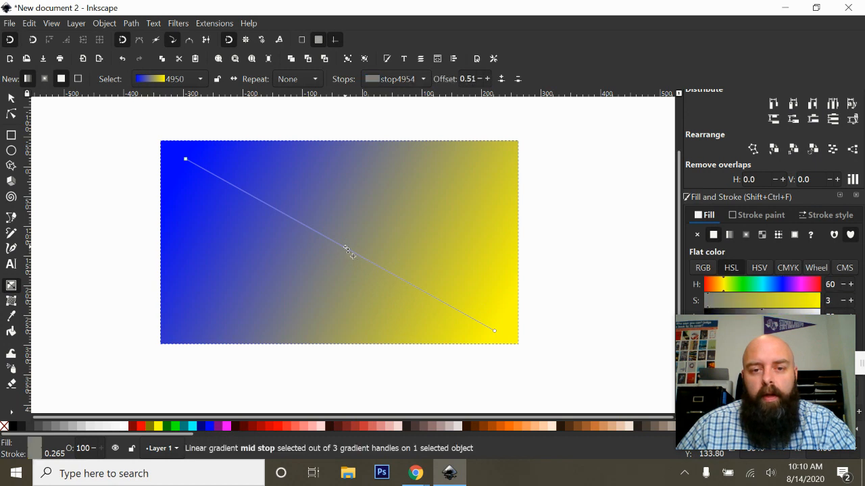
{"action": "left_click_drag", "start_coordinate": [346, 249], "coordinate": [319, 233]}
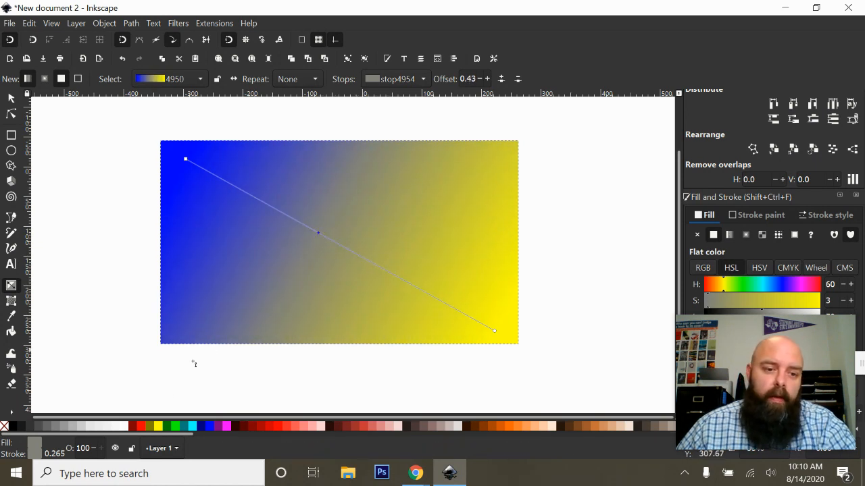
{"action": "left_click", "coordinate": [144, 427]}
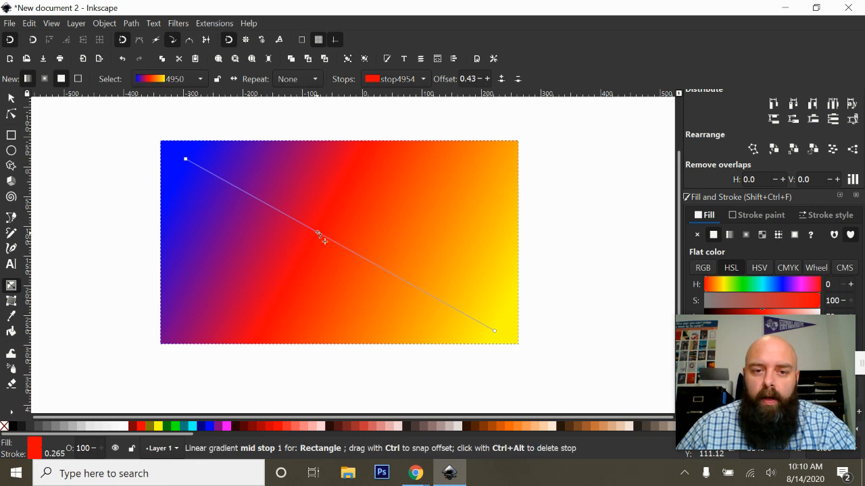
Step: Adjust the three gradient stops, shifting the red middle stop to an offset of about 0.80 and the yellow end near the lower-right corner
{"action": "left_click_drag", "start_coordinate": [319, 232], "coordinate": [395, 277]}
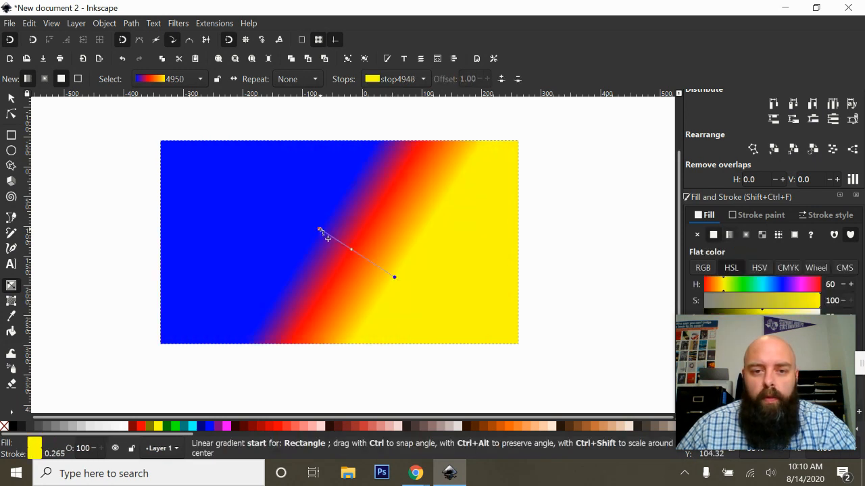
{"action": "left_click_drag", "start_coordinate": [320, 231], "coordinate": [194, 165]}
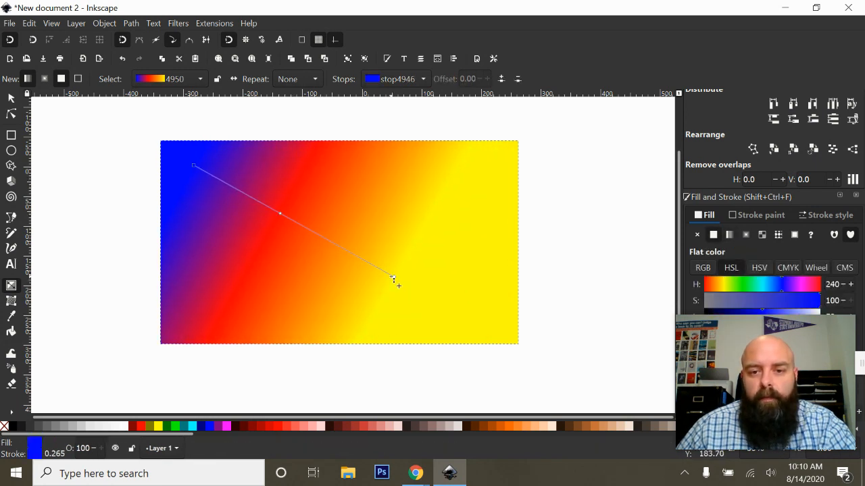
{"action": "left_click_drag", "start_coordinate": [394, 278], "coordinate": [472, 317]}
{"action": "left_click_drag", "start_coordinate": [318, 236], "coordinate": [415, 300]}
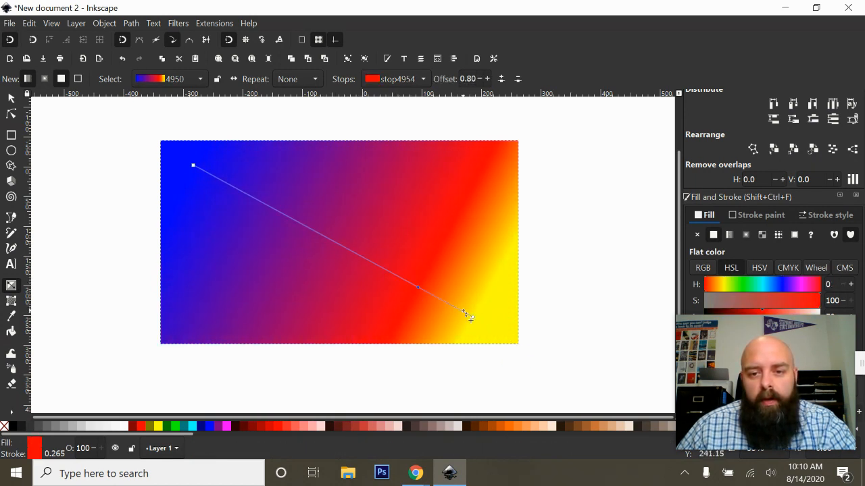
{"action": "left_click_drag", "start_coordinate": [474, 317], "coordinate": [496, 329]}
{"action": "left_click", "coordinate": [496, 328]}
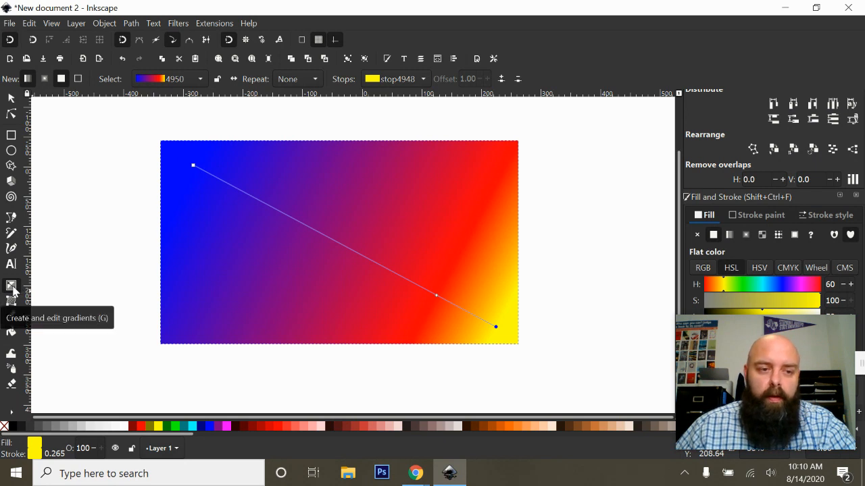
Step: Reselect the gradient rectangle and redisplay its gradient handles with the Gradient tool
{"action": "left_click", "coordinate": [11, 98]}
{"action": "left_click", "coordinate": [154, 231]}
{"action": "left_click", "coordinate": [262, 218]}
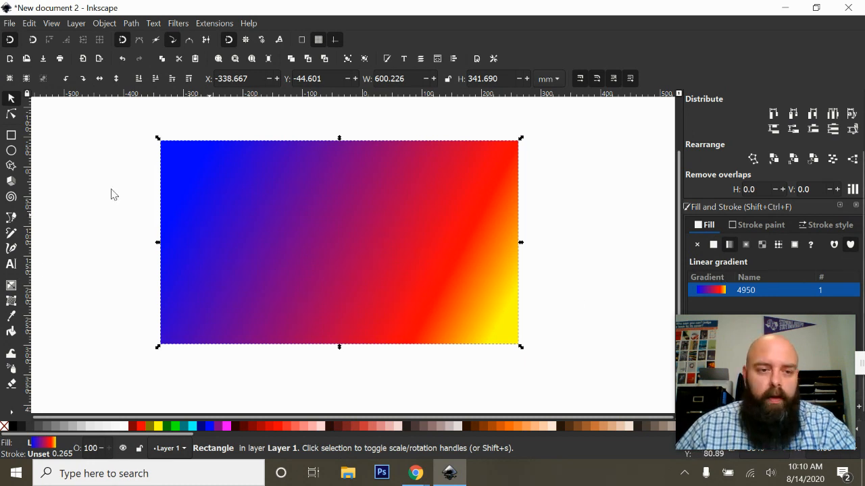
{"action": "left_click", "coordinate": [11, 285]}
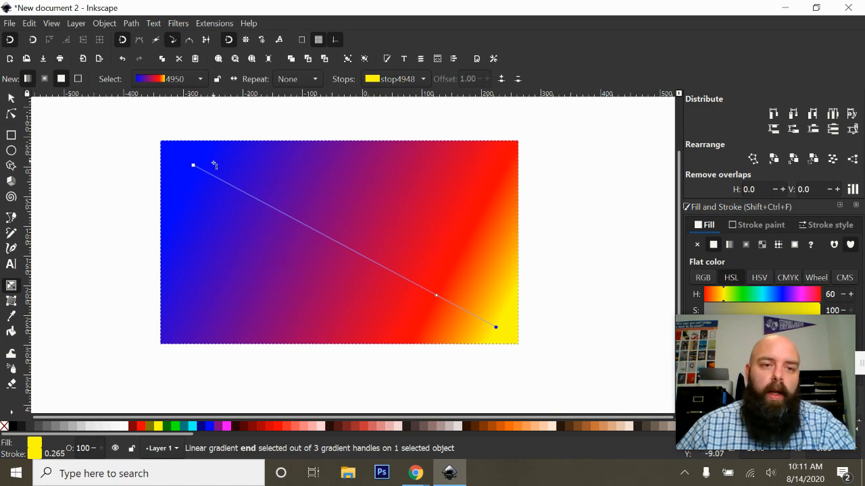
{"action": "left_click", "coordinate": [11, 98]}
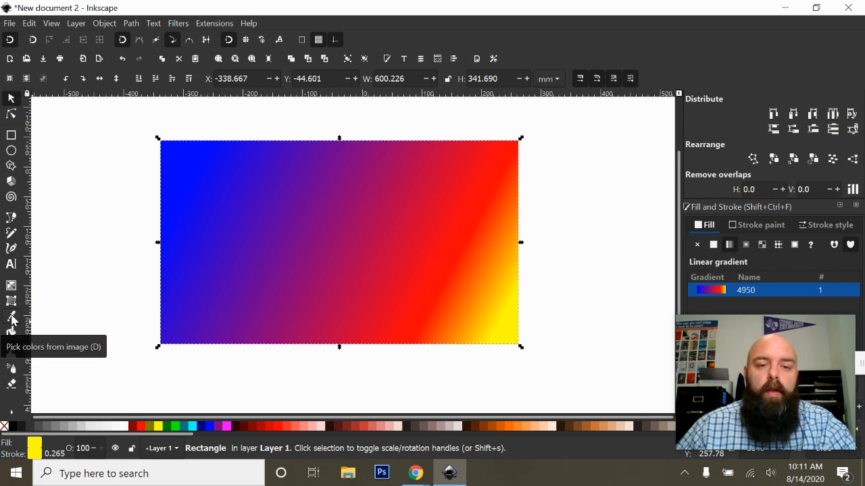
Step: Draw a circle of about 103 mm radius over the rectangle's left edge and fill it with yellow picked from the gradient's lower-right corner
{"action": "left_click", "coordinate": [11, 136]}
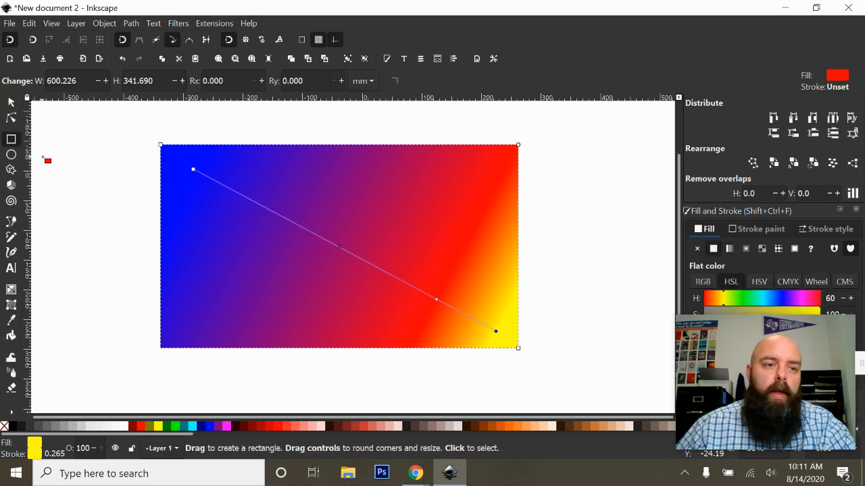
{"action": "left_click", "coordinate": [11, 154]}
{"action": "left_click_drag", "start_coordinate": [73, 155], "coordinate": [195, 284]}
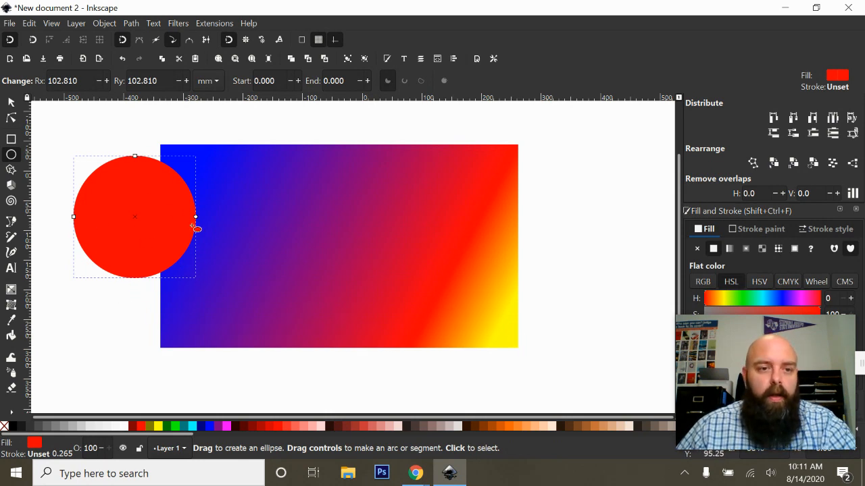
{"action": "left_click", "coordinate": [11, 321]}
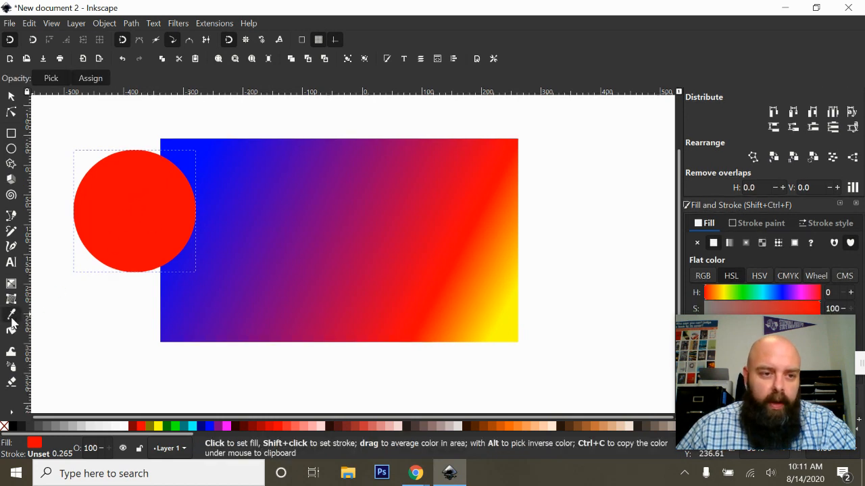
{"action": "left_click", "coordinate": [517, 332]}
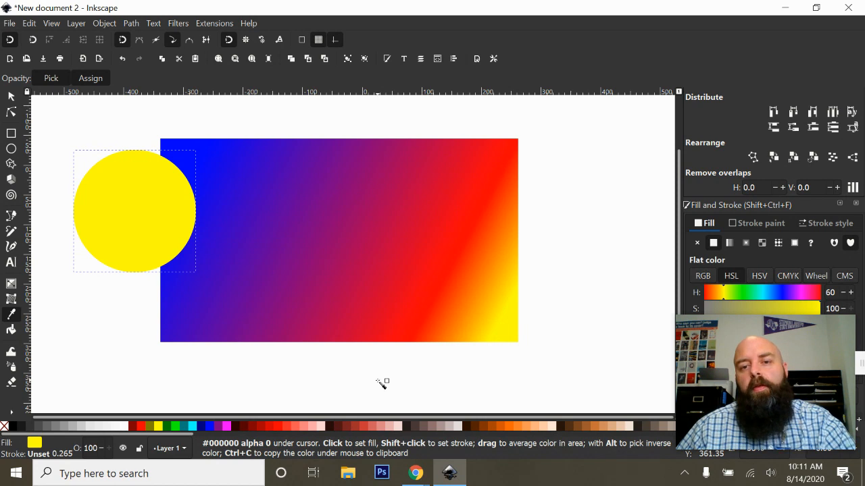
Step: Bucket-fill several diagonal yellow bands across the gradient rectangle, from its blue area through its red area
{"action": "left_click", "coordinate": [11, 331]}
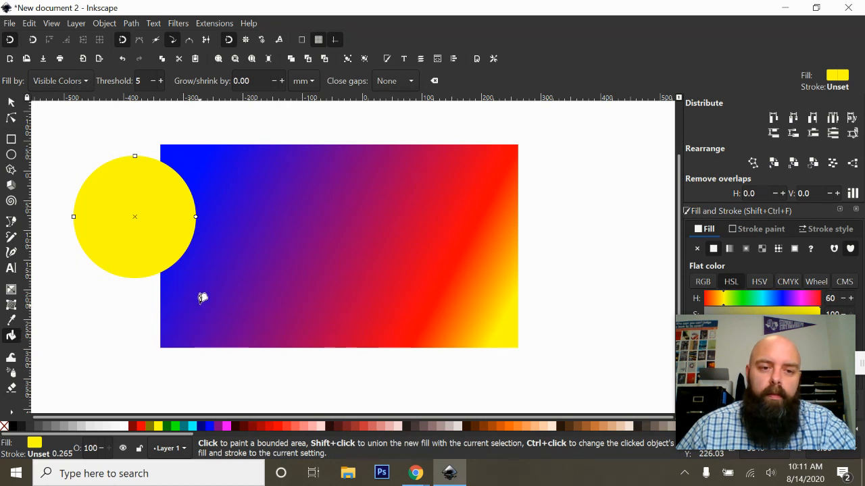
{"action": "left_click", "coordinate": [206, 291]}
{"action": "left_click", "coordinate": [235, 288]}
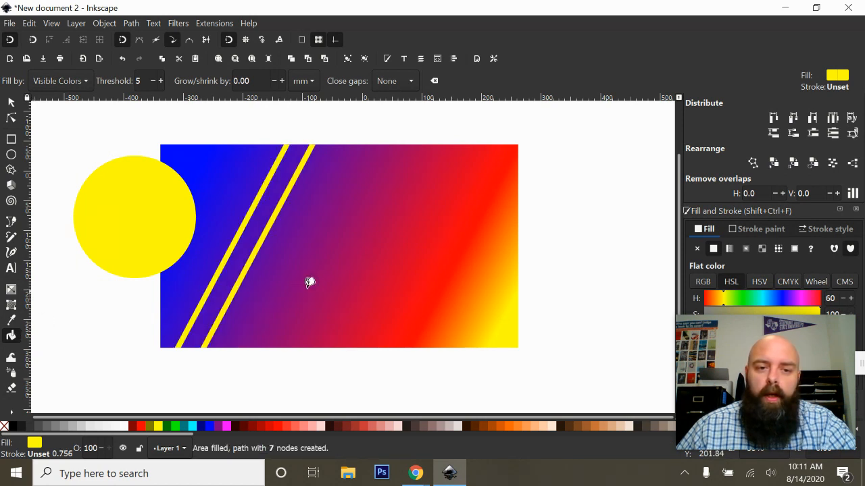
{"action": "left_click", "coordinate": [320, 279]}
{"action": "left_click", "coordinate": [377, 276]}
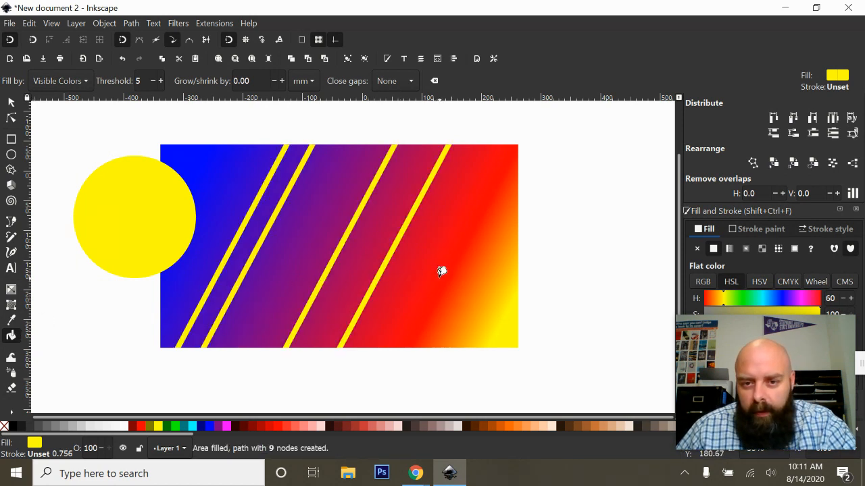
{"action": "left_click", "coordinate": [425, 264]}
{"action": "left_click", "coordinate": [441, 273]}
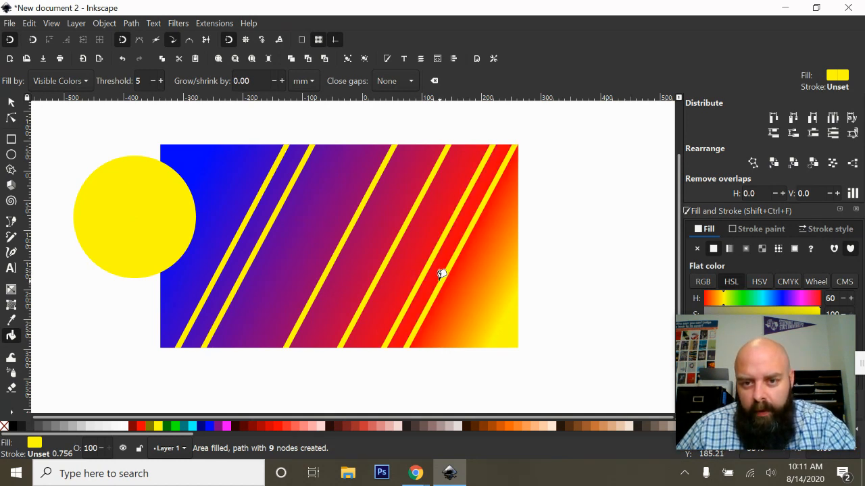
{"action": "left_click", "coordinate": [437, 273]}
{"action": "left_click", "coordinate": [436, 271]}
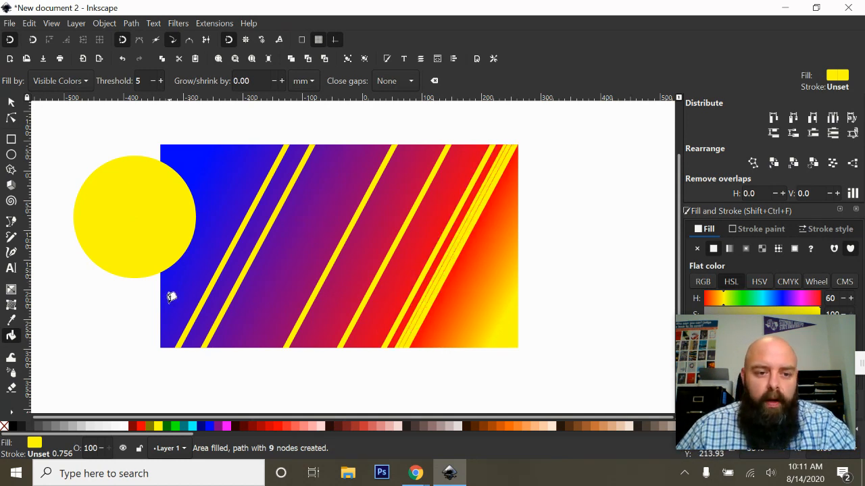
Step: Recolor the last filled band blue (#0000FF) and bucket-fill the yellow circle with the same blue
{"action": "left_click", "coordinate": [211, 426]}
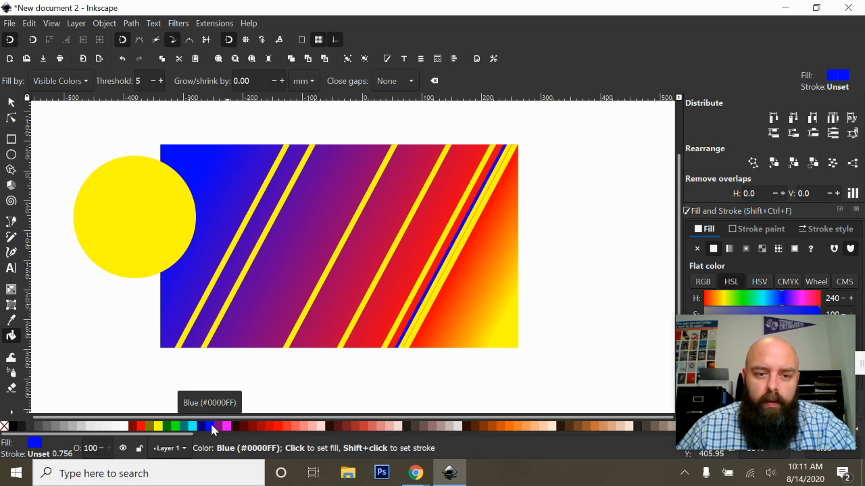
{"action": "left_click", "coordinate": [195, 253]}
{"action": "left_click", "coordinate": [139, 228]}
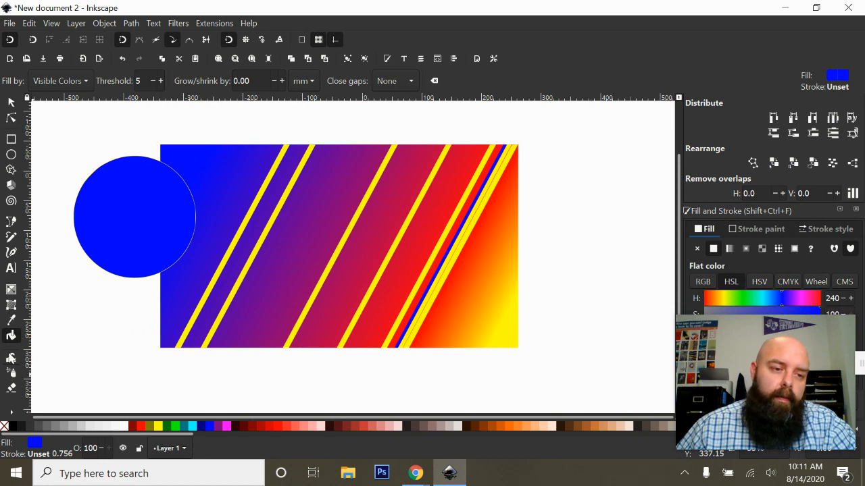
Step: Spray clones of the blue circle shape freely over the rectangle and the area around it
{"action": "left_click", "coordinate": [10, 358]}
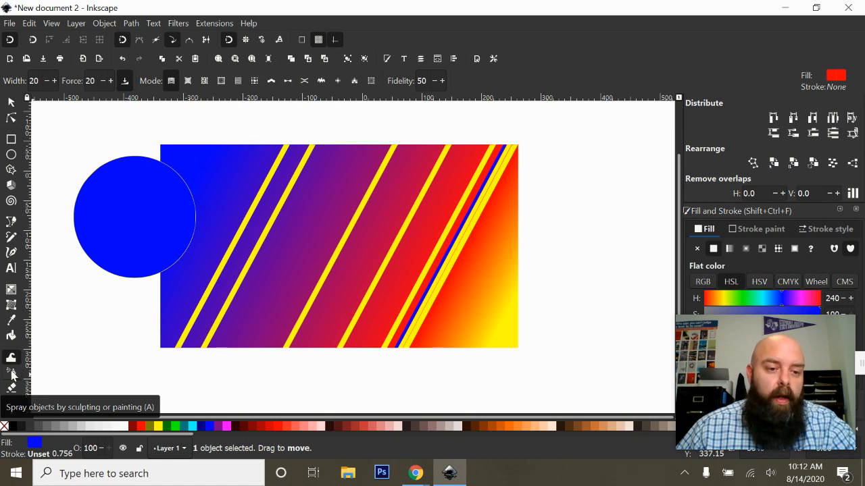
{"action": "left_click", "coordinate": [11, 375]}
{"action": "mouse_move", "coordinate": [115, 265]}
{"action": "left_mouse_down"}
{"action": "mouse_move", "coordinate": [138, 283]}
{"action": "mouse_move", "coordinate": [117, 284]}
{"action": "mouse_move", "coordinate": [400, 347]}
{"action": "mouse_move", "coordinate": [592, 344]}
{"action": "mouse_move", "coordinate": [357, 222]}
{"action": "mouse_move", "coordinate": [316, 182]}
{"action": "mouse_move", "coordinate": [235, 197]}
{"action": "mouse_move", "coordinate": [108, 297]}
{"action": "left_mouse_up"}
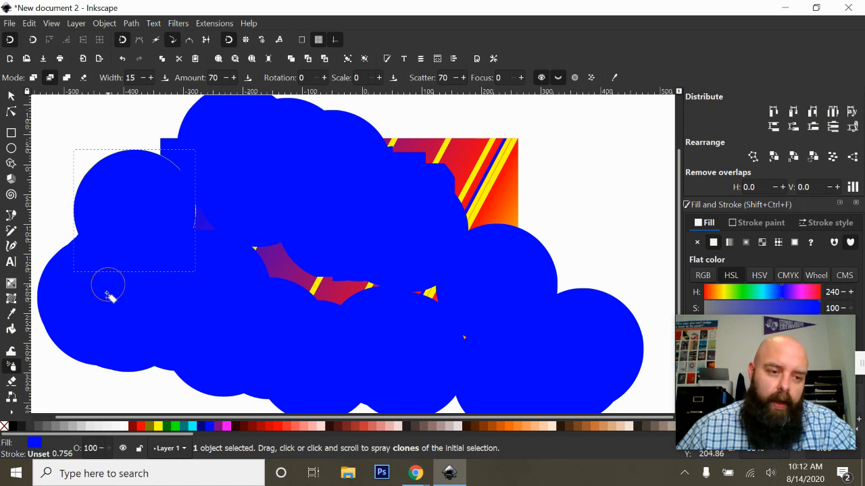
{"action": "left_click", "coordinate": [11, 412]}
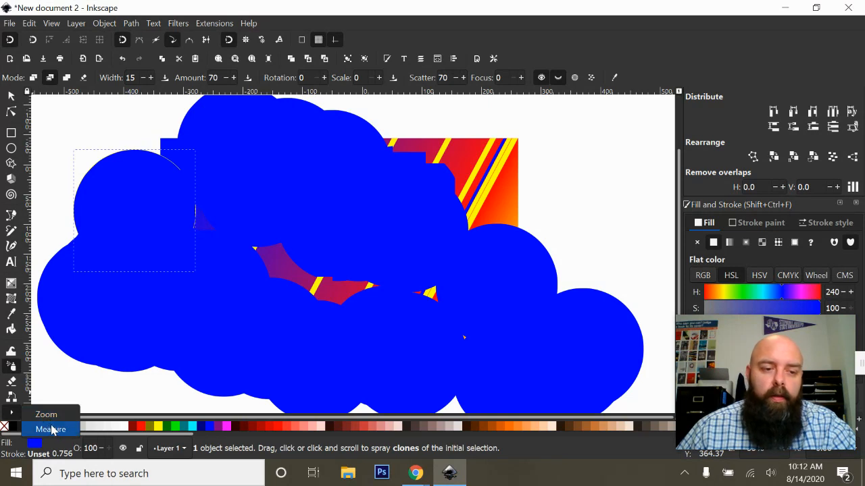
{"action": "left_click", "coordinate": [236, 256]}
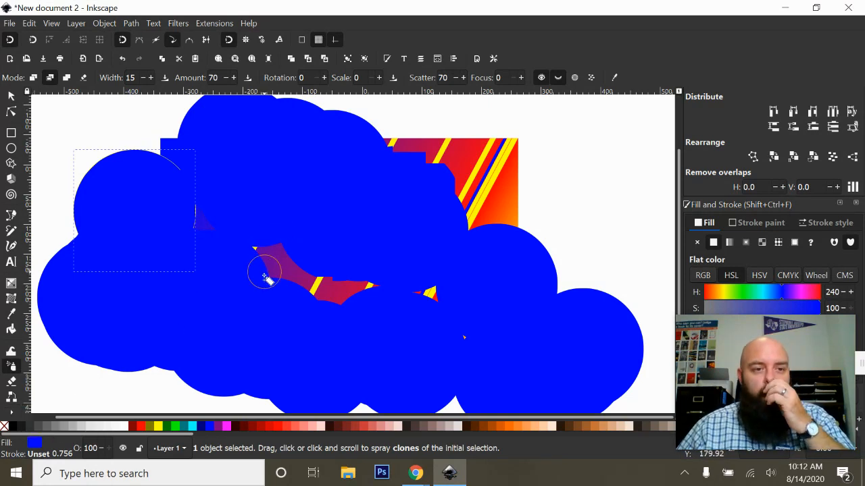
Step: Switch to the Selector and pan the view up and down over the sprayed blue shapes
{"action": "left_click", "coordinate": [11, 97]}
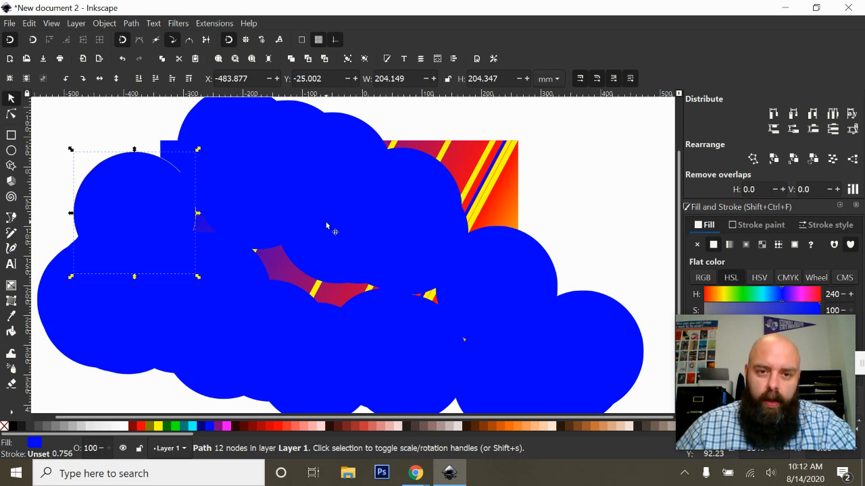
{"action": "scroll", "coordinate": [328, 227], "scroll_direction": "up", "scroll_amount": 1}
{"action": "scroll", "coordinate": [327, 227], "scroll_direction": "up", "scroll_amount": 3}
{"action": "scroll", "coordinate": [327, 227], "scroll_direction": "down", "scroll_amount": 6}
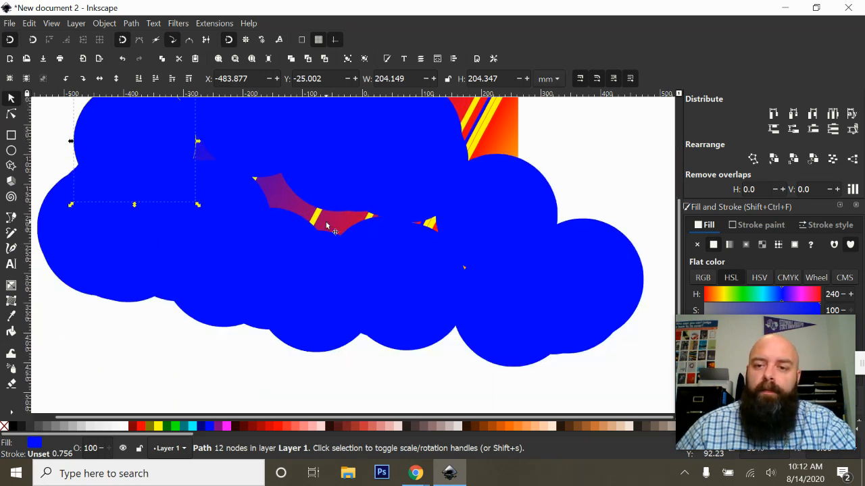
{"action": "scroll", "coordinate": [327, 227], "scroll_direction": "up", "scroll_amount": 2}
{"action": "scroll", "coordinate": [327, 227], "scroll_direction": "down", "scroll_amount": 1}
{"action": "scroll", "coordinate": [327, 227], "scroll_direction": "up", "scroll_amount": 1}
{"action": "scroll", "coordinate": [327, 227], "scroll_direction": "down", "scroll_amount": 3}
{"action": "scroll", "coordinate": [327, 227], "scroll_direction": "up", "scroll_amount": 3}
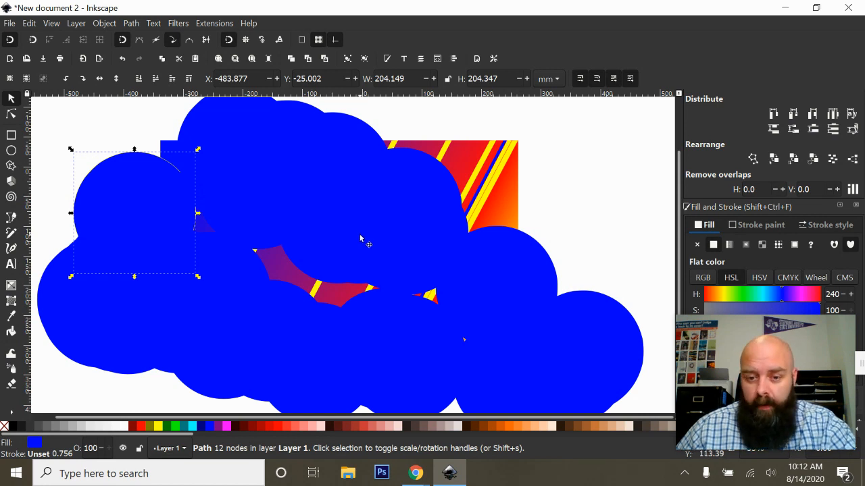
Step: Zoom in and out repeatedly around the middle of the sprayed blue shapes
{"action": "scroll", "coordinate": [363, 237], "scroll_direction": "up", "scroll_amount": 3, "text": "ctrl"}
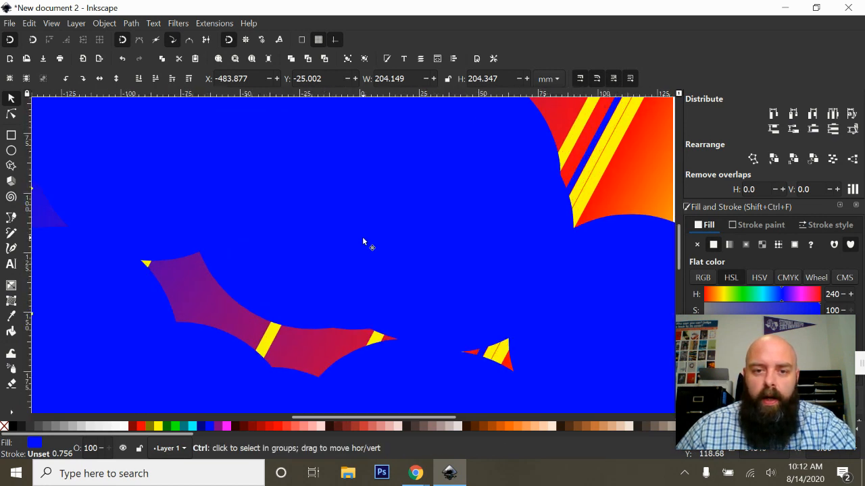
{"action": "scroll", "coordinate": [362, 238], "scroll_direction": "up", "scroll_amount": 2, "text": "ctrl"}
{"action": "scroll", "coordinate": [362, 237], "scroll_direction": "down", "scroll_amount": 8, "text": "ctrl"}
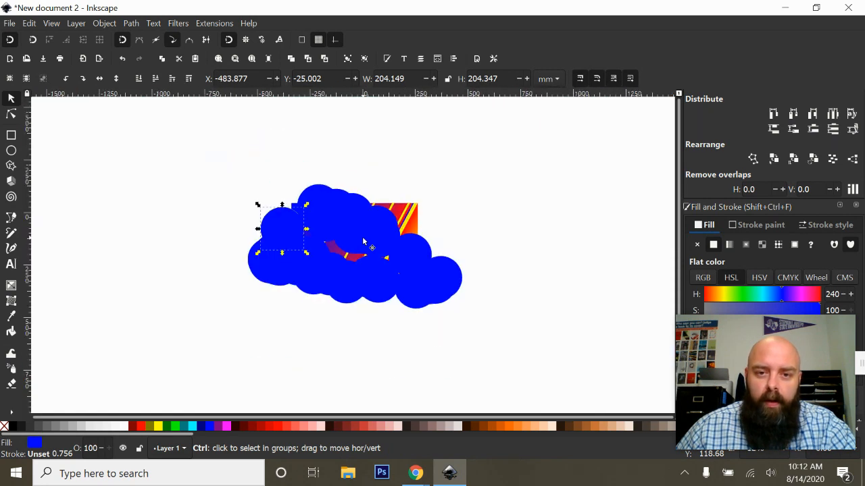
{"action": "scroll", "coordinate": [362, 240], "scroll_direction": "up", "scroll_amount": 2, "text": "ctrl"}
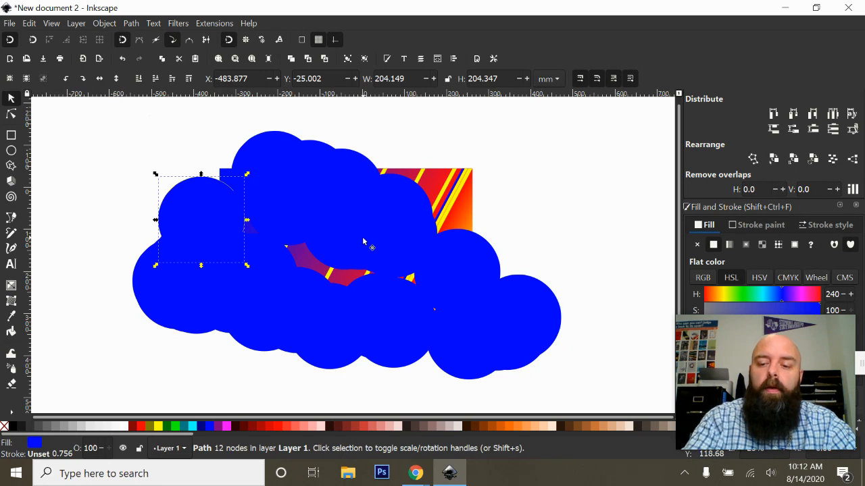
{"action": "key", "text": "plus"}
{"action": "key", "text": "plus"}
{"action": "key", "text": "plus"}
{"action": "key", "text": "plus"}
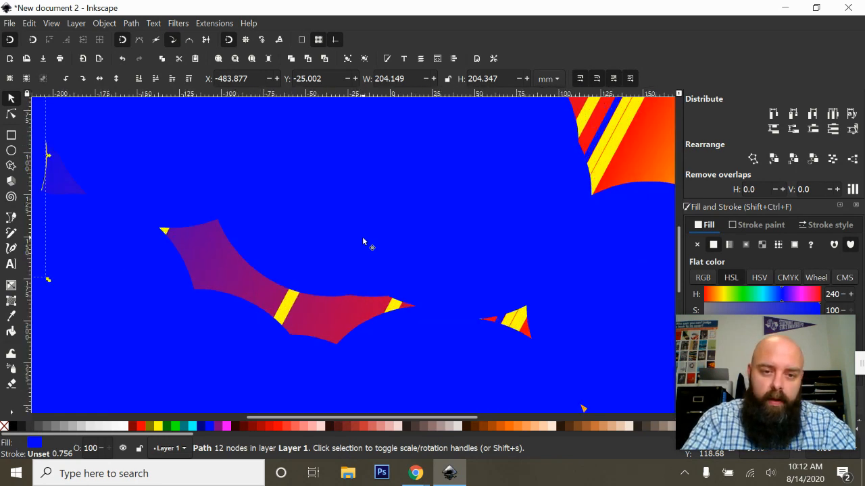
{"action": "key", "text": "plus"}
{"action": "key", "text": "plus"}
{"action": "key", "text": "minus"}
{"action": "key", "text": "minus"}
{"action": "key", "text": "minus"}
{"action": "key", "text": "minus"}
{"action": "key", "text": "minus"}
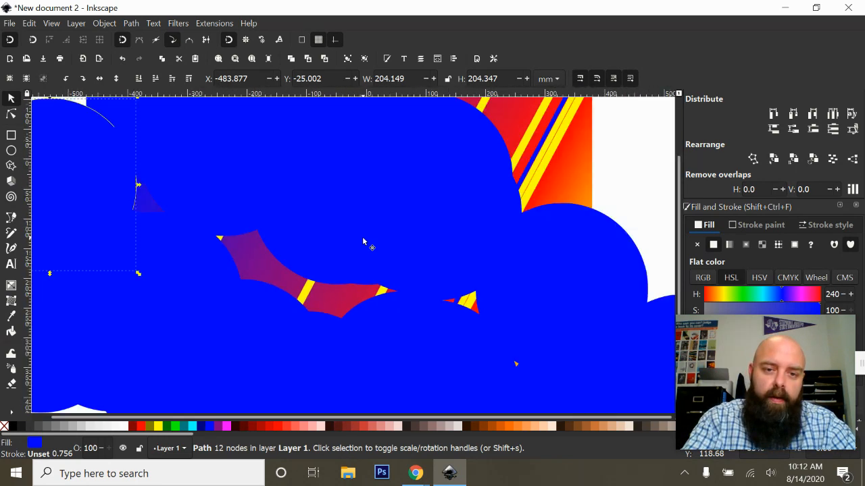